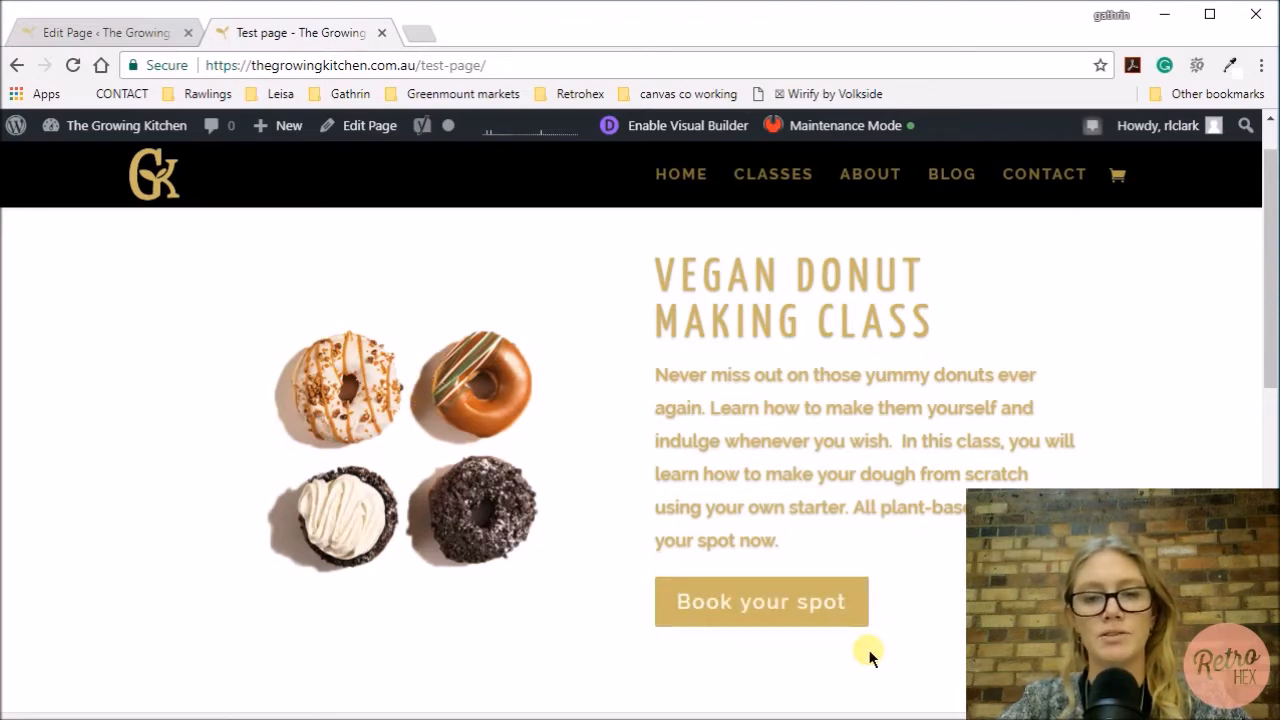
# Go to the site's dashboard and open the Test page for editing
pyautogui.scroll(-1, 884, 570)
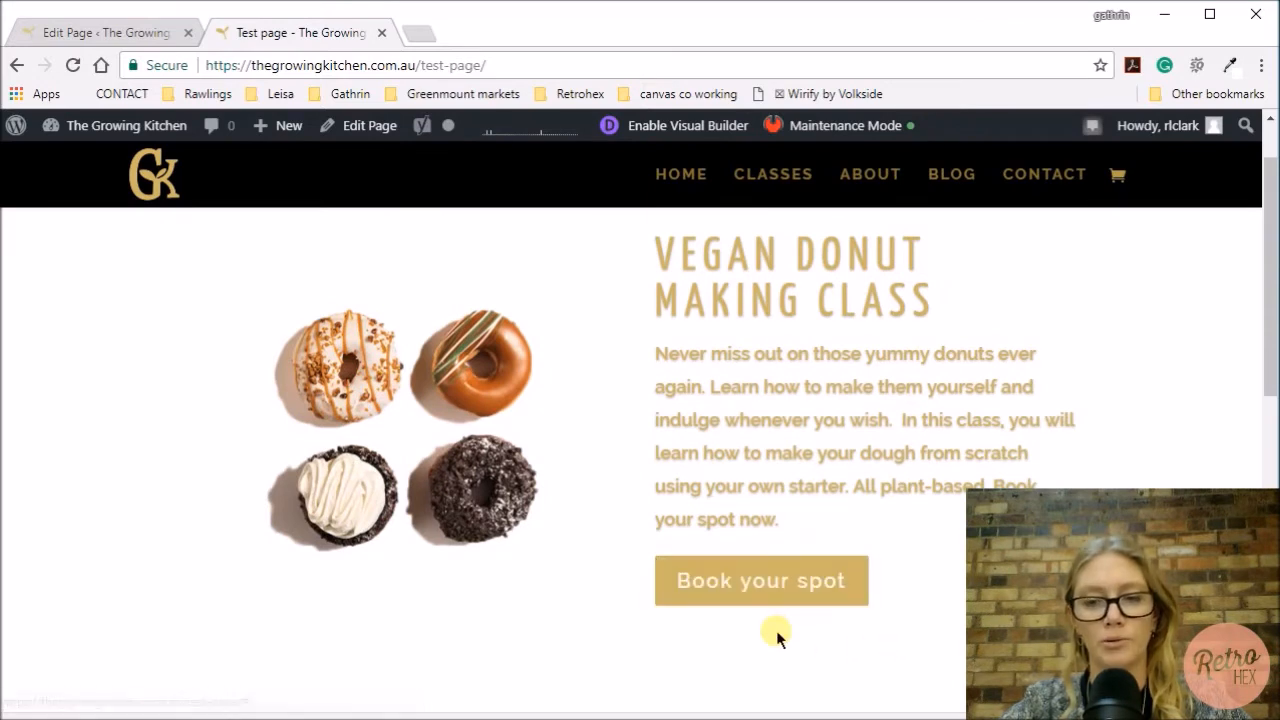
pyautogui.scroll(1, 1216, 361)
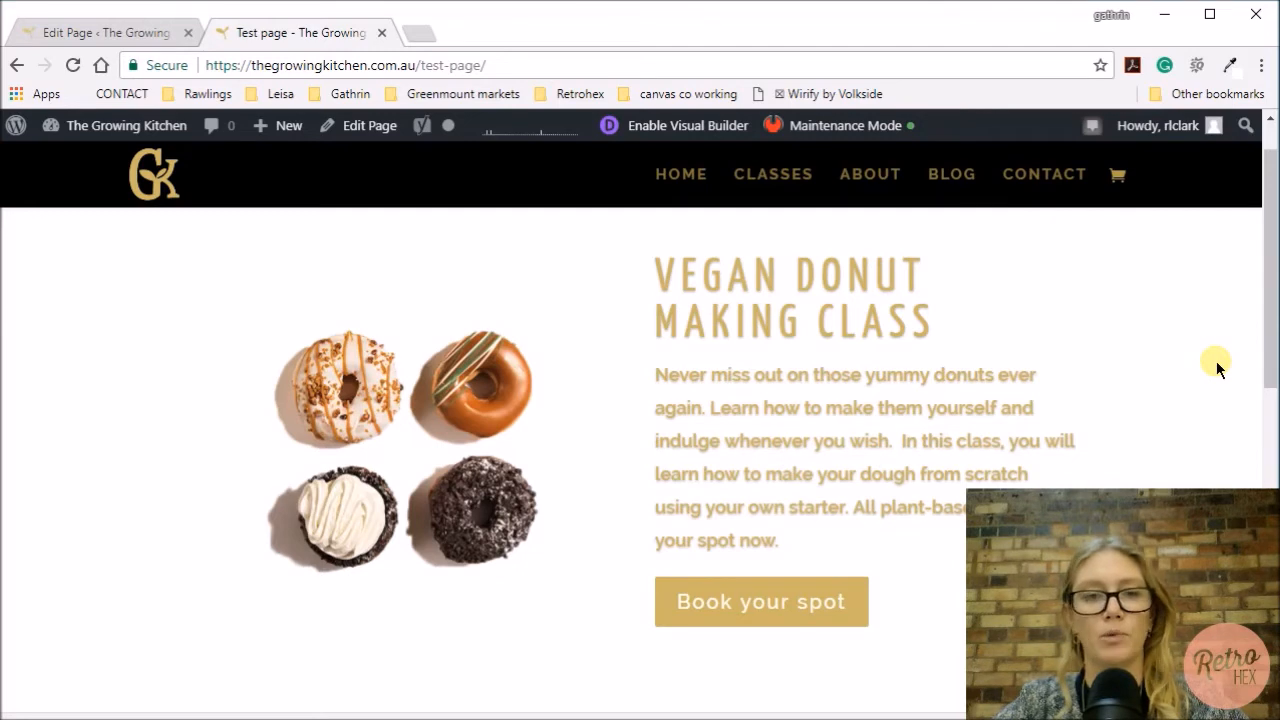
pyautogui.click(100, 152)
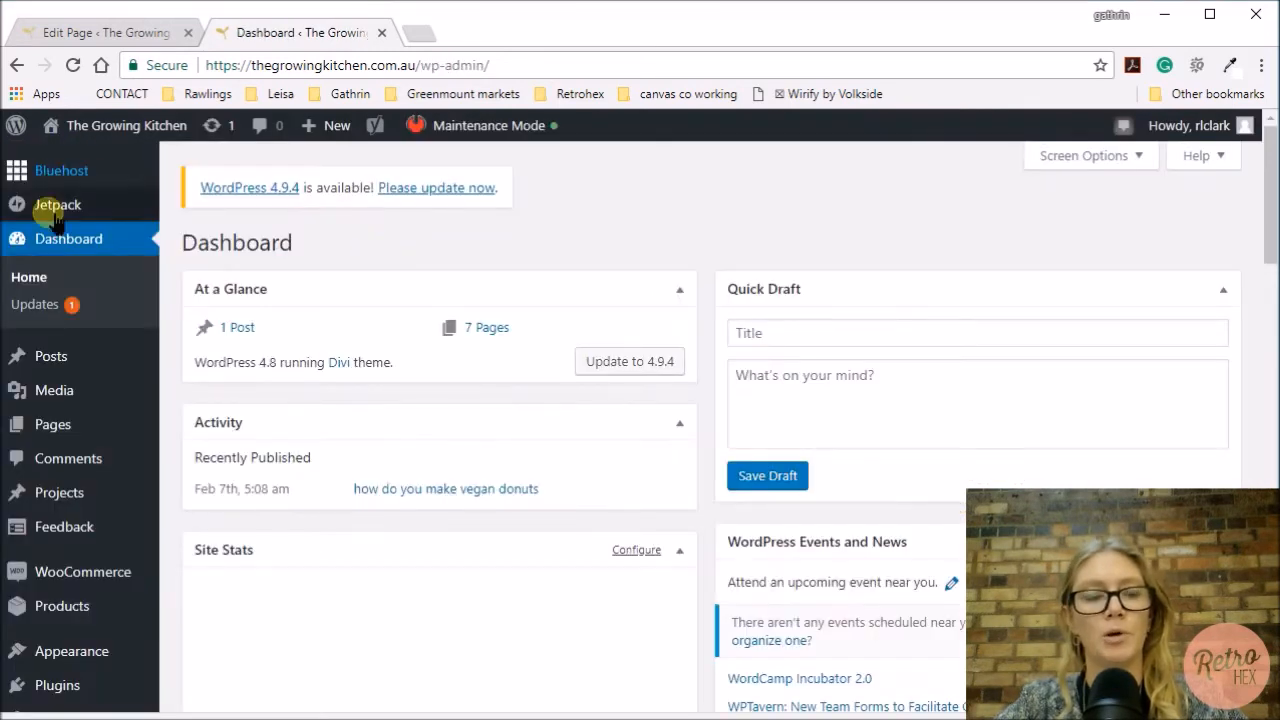
pyautogui.click(50, 422)
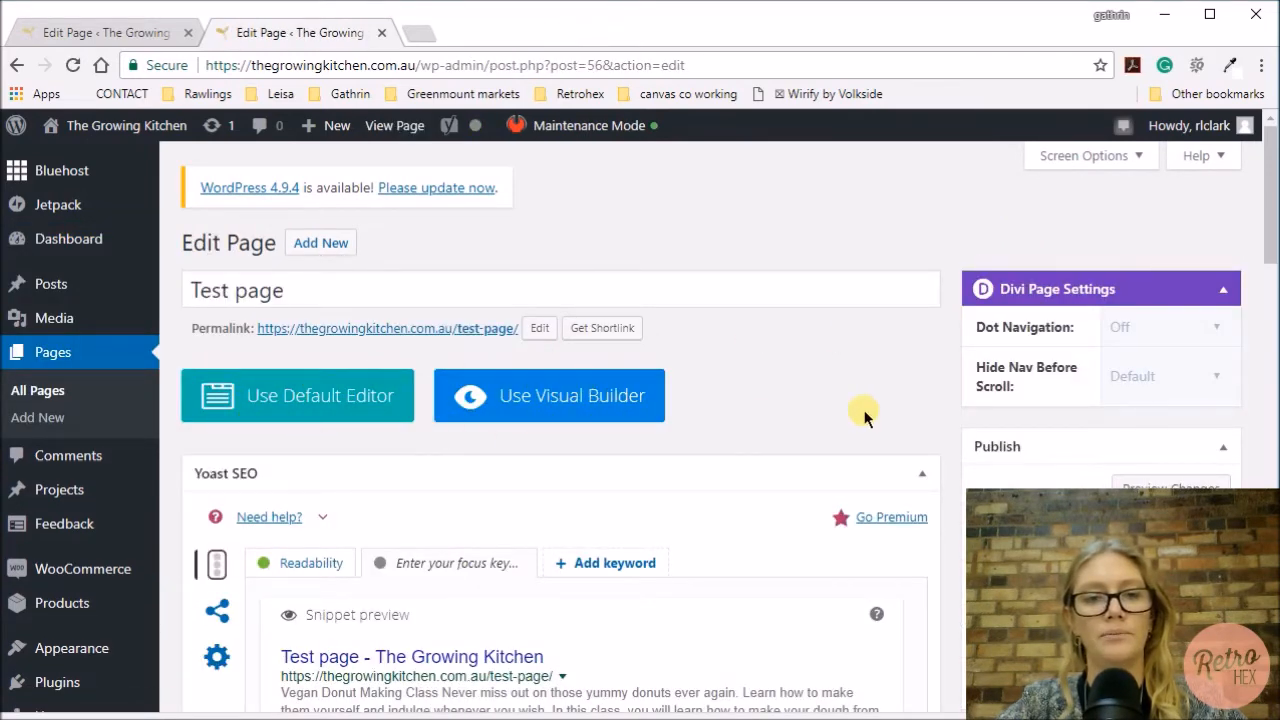
# Add a standard section with a full-width single-column row below the existing Slider section in the Divi Builder
pyautogui.scroll(-10, 864, 410)
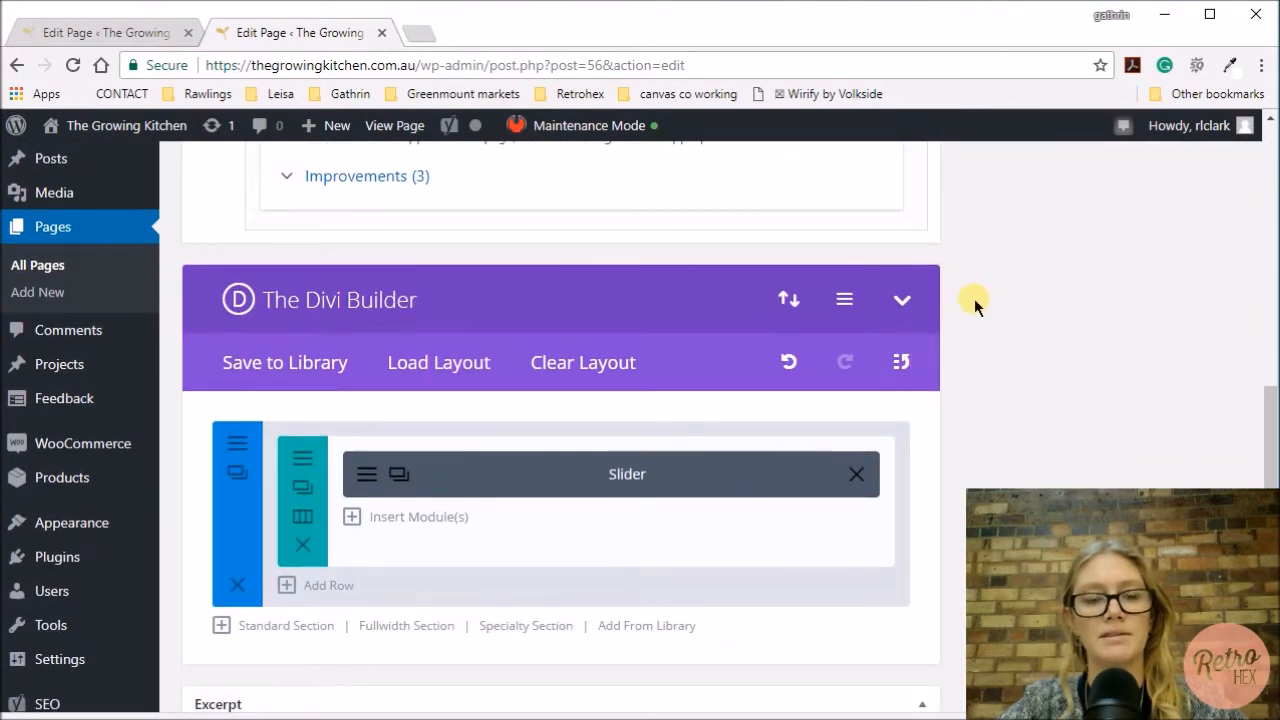
pyautogui.scroll(-1, 975, 302)
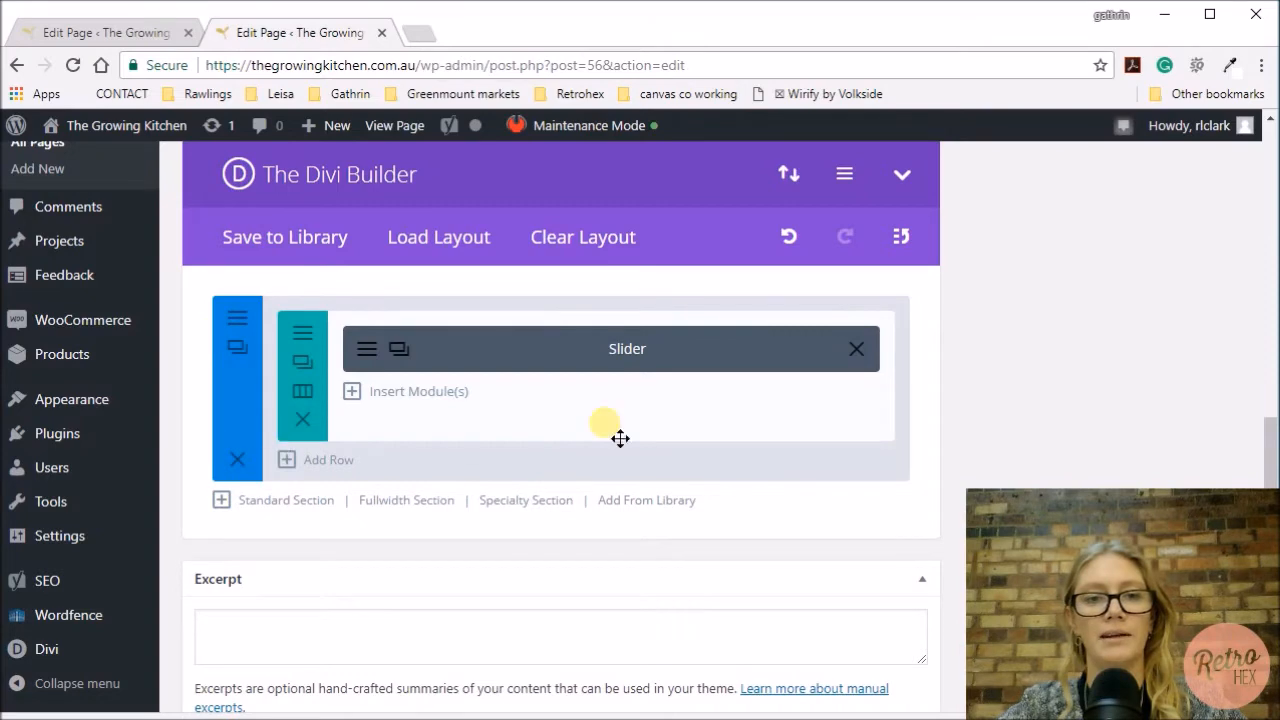
pyautogui.scroll(-1, 963, 355)
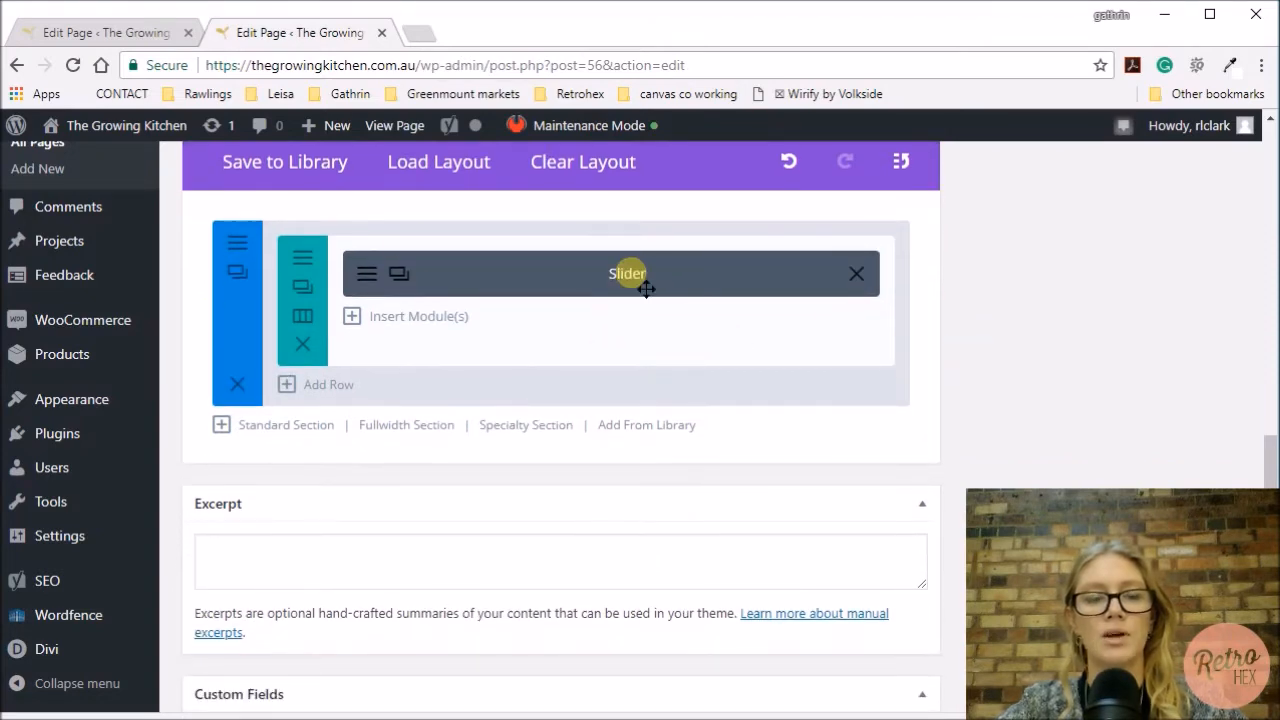
pyautogui.click(297, 427)
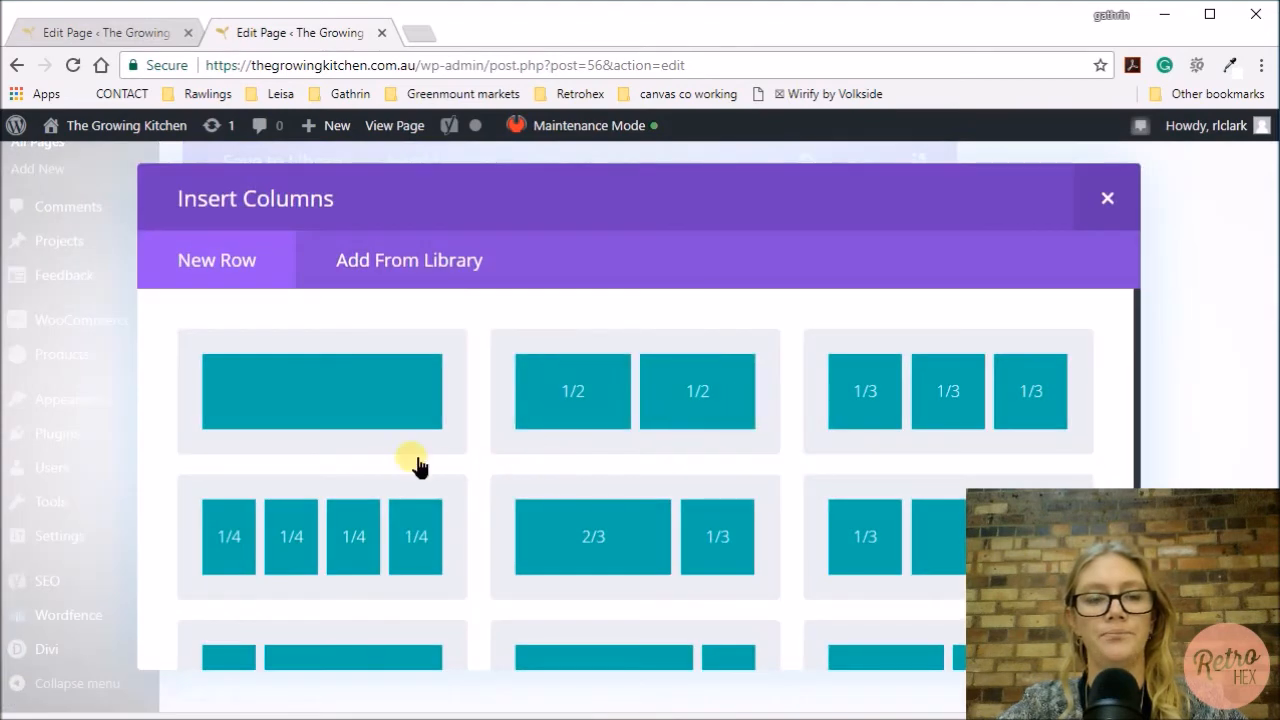
pyautogui.click(339, 388)
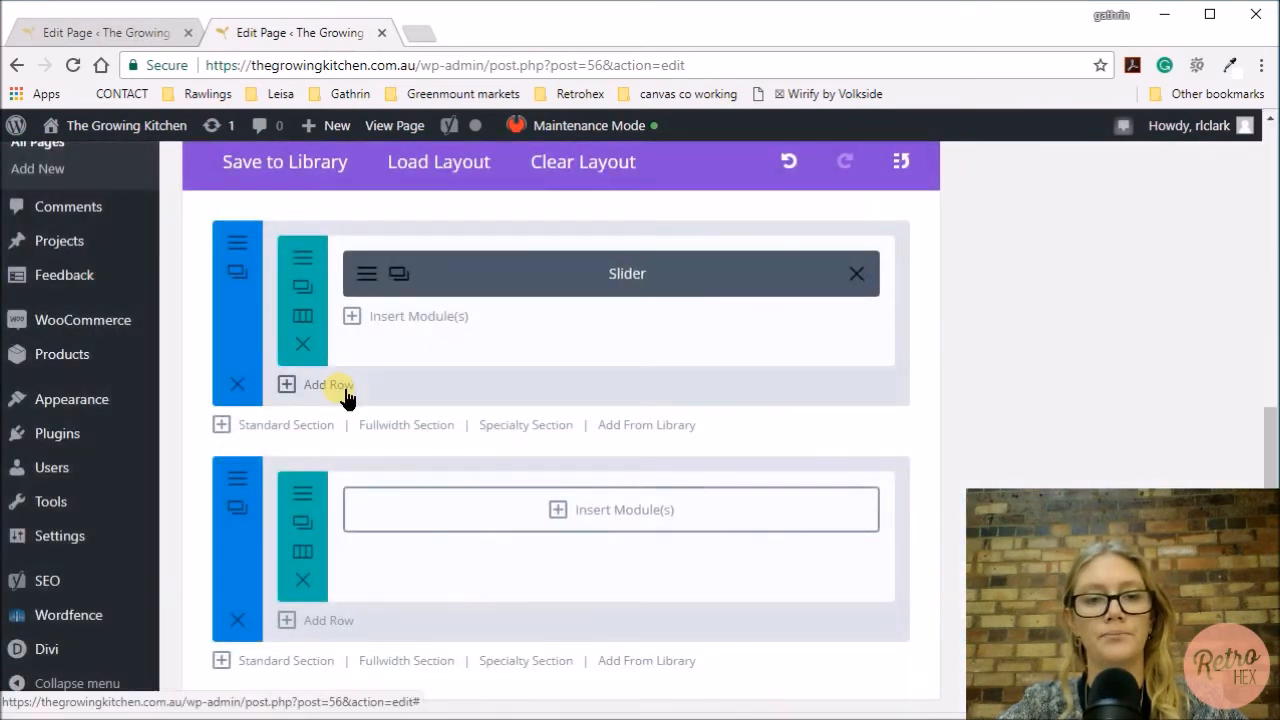
# Insert a Slider module into the empty row of the new section
pyautogui.scroll(-2, 500, 385)
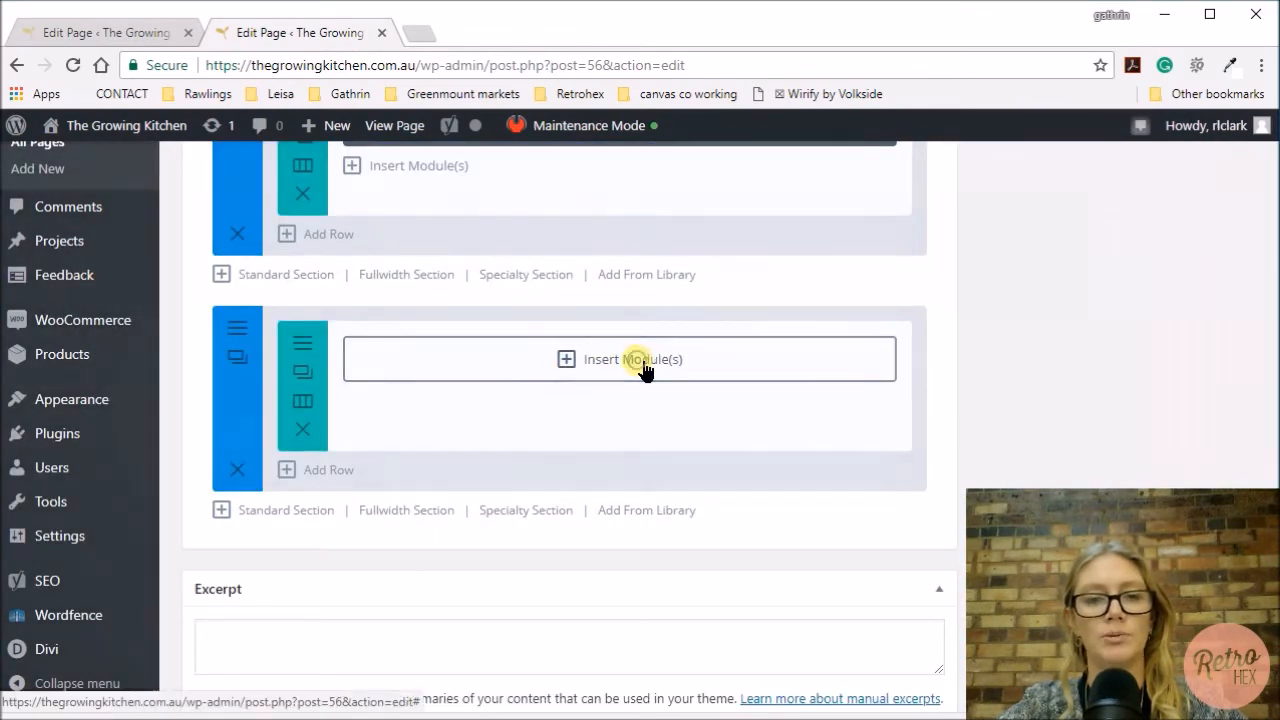
pyautogui.click(645, 368)
pyautogui.scroll(-1, 765, 406)
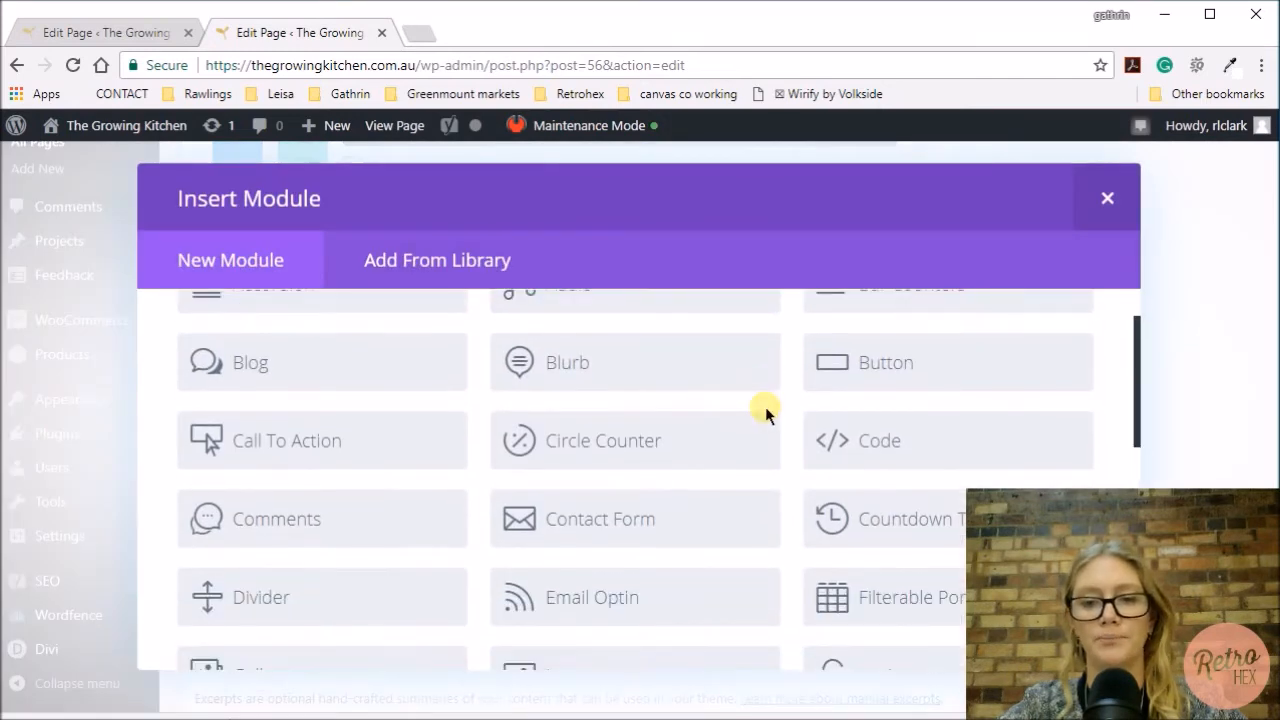
pyautogui.scroll(-4, 765, 406)
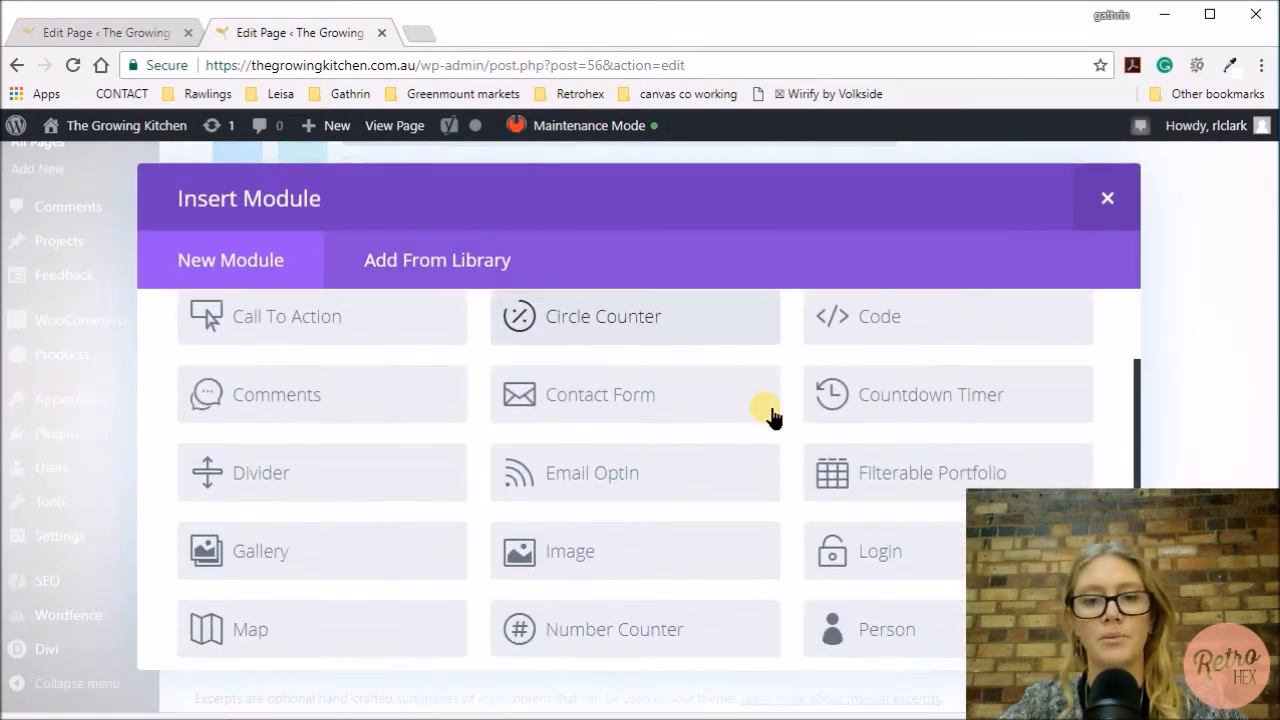
pyautogui.scroll(-4, 770, 416)
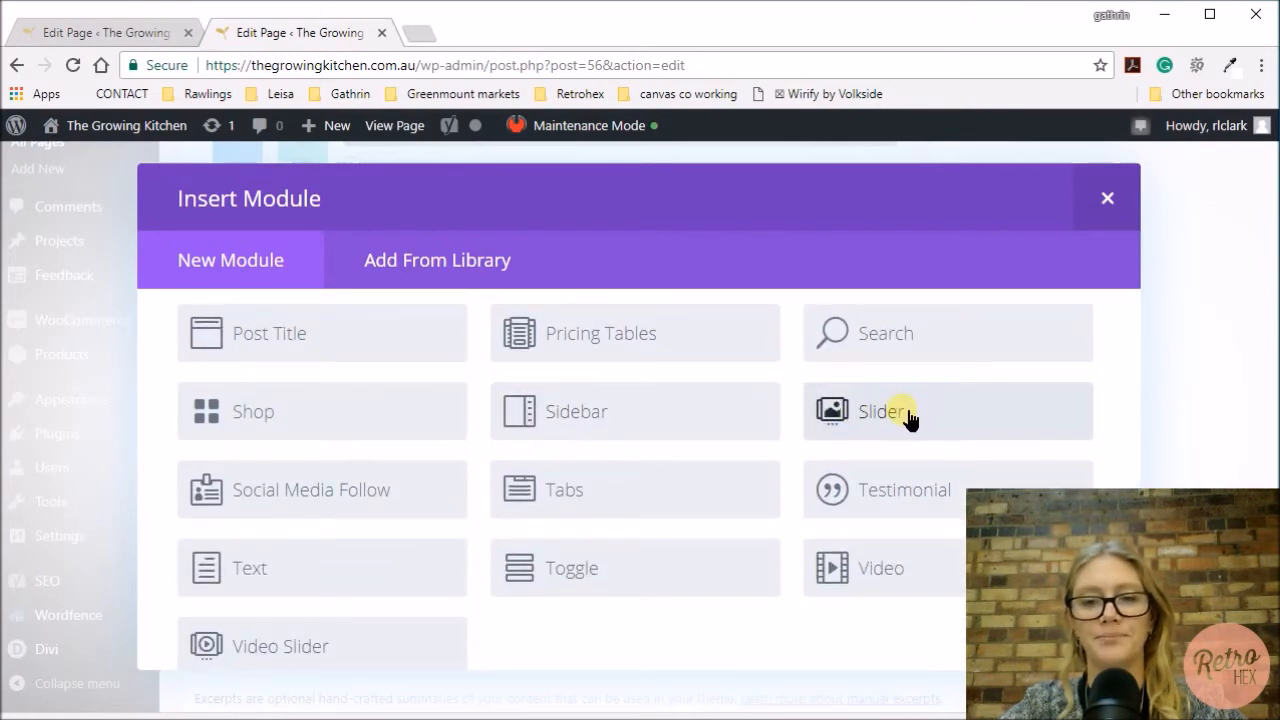
pyautogui.click(908, 418)
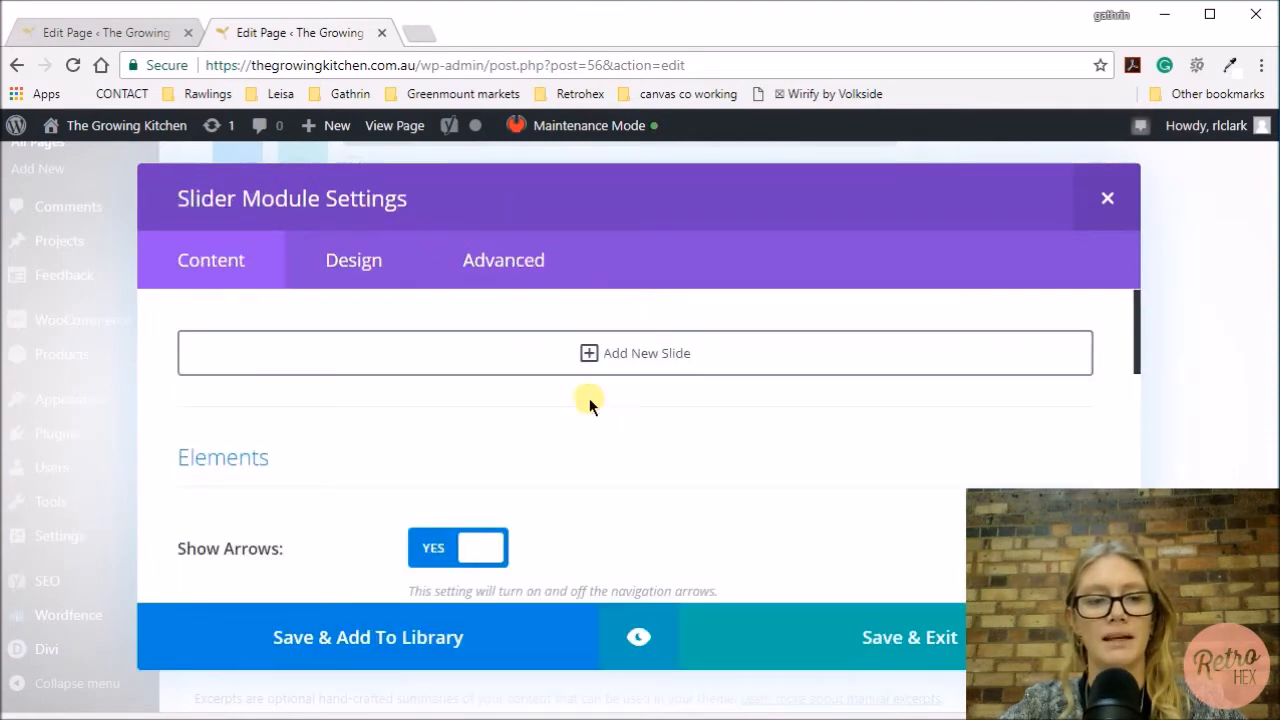
# Add a new slide to the slider with the heading "How to make vegan donuts class" and the button text "Book Now"
pyautogui.scroll(-1, 765, 448)
pyautogui.scroll(-6, 811, 463)
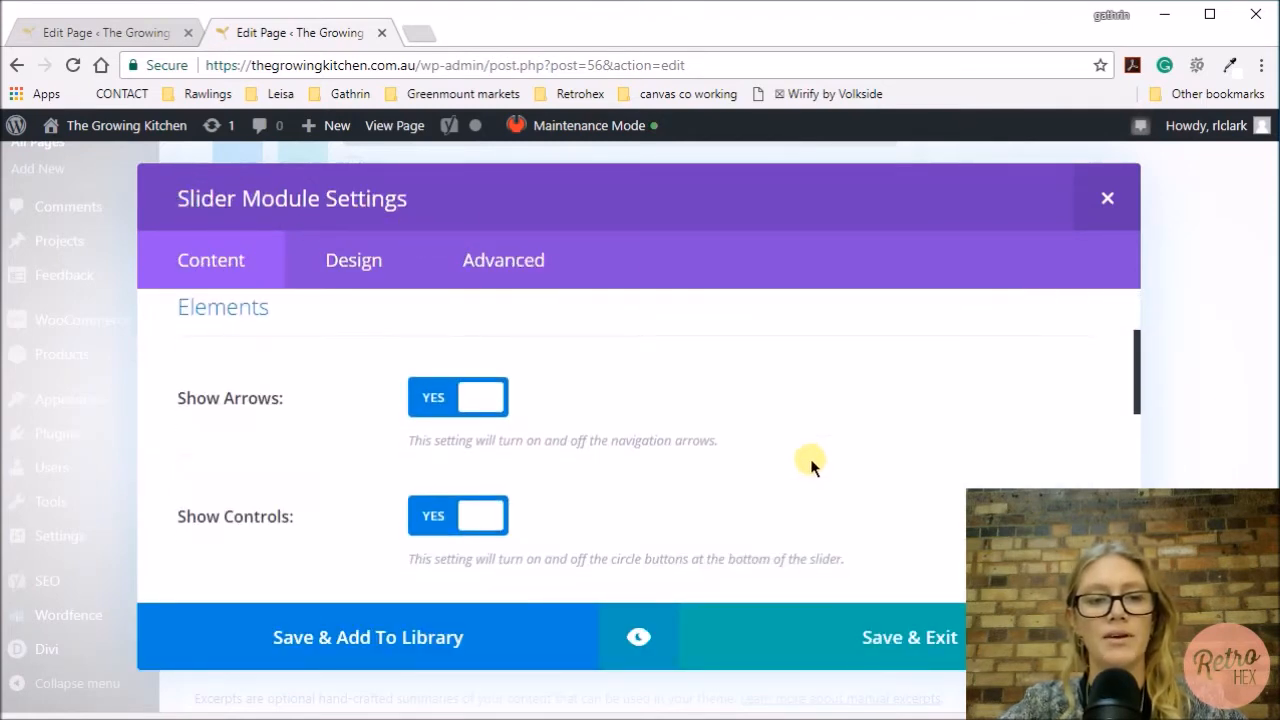
pyautogui.scroll(-5, 811, 463)
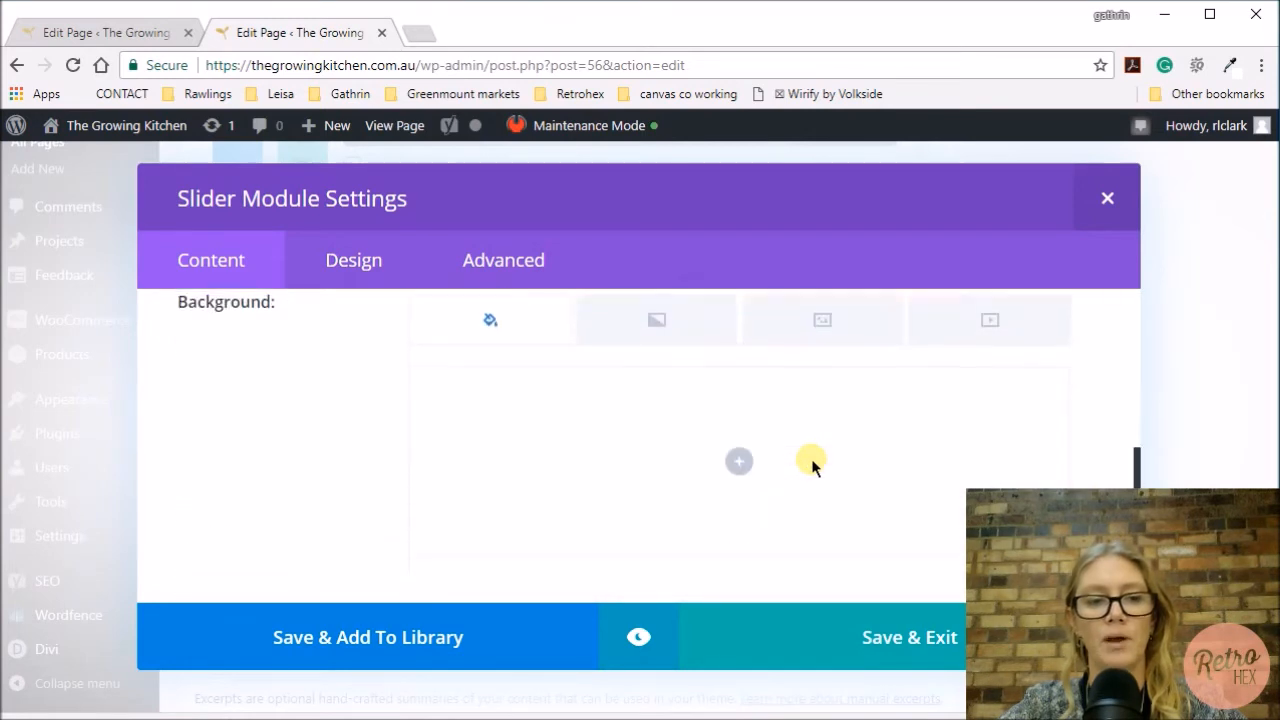
pyautogui.scroll(2, 811, 463)
pyautogui.scroll(8, 811, 463)
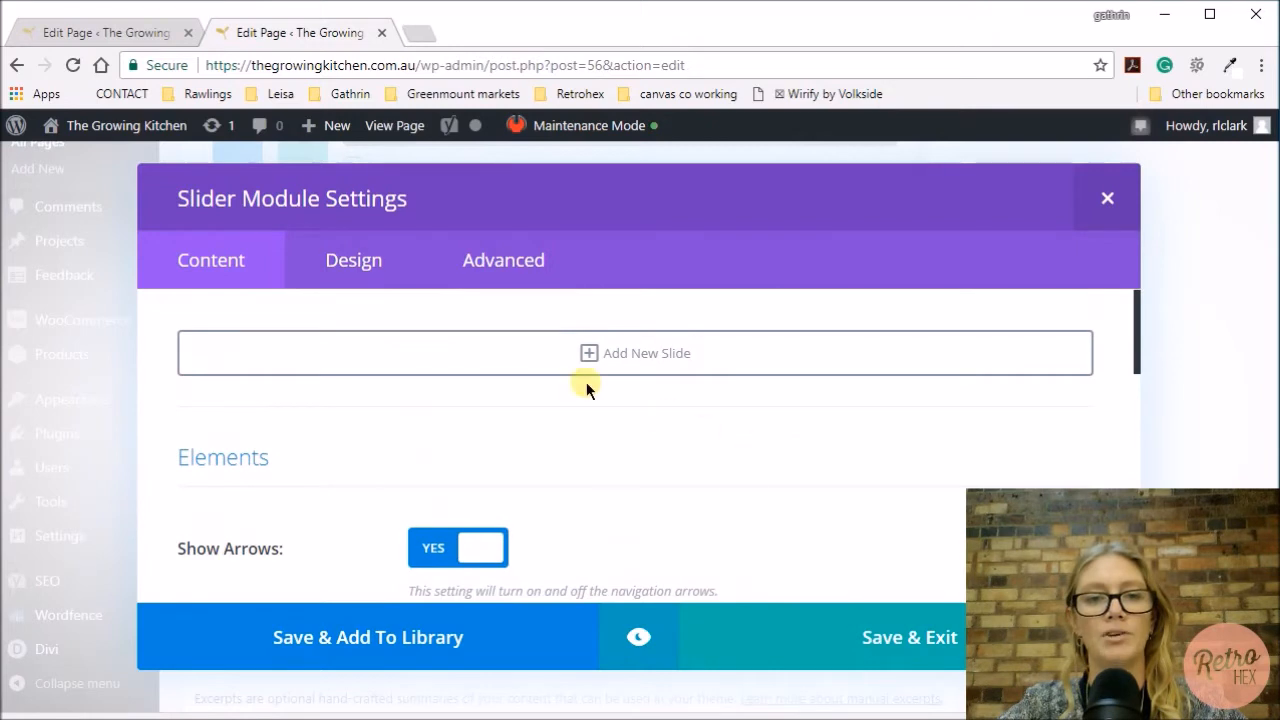
pyautogui.click(677, 358)
pyautogui.scroll(-1, 431, 395)
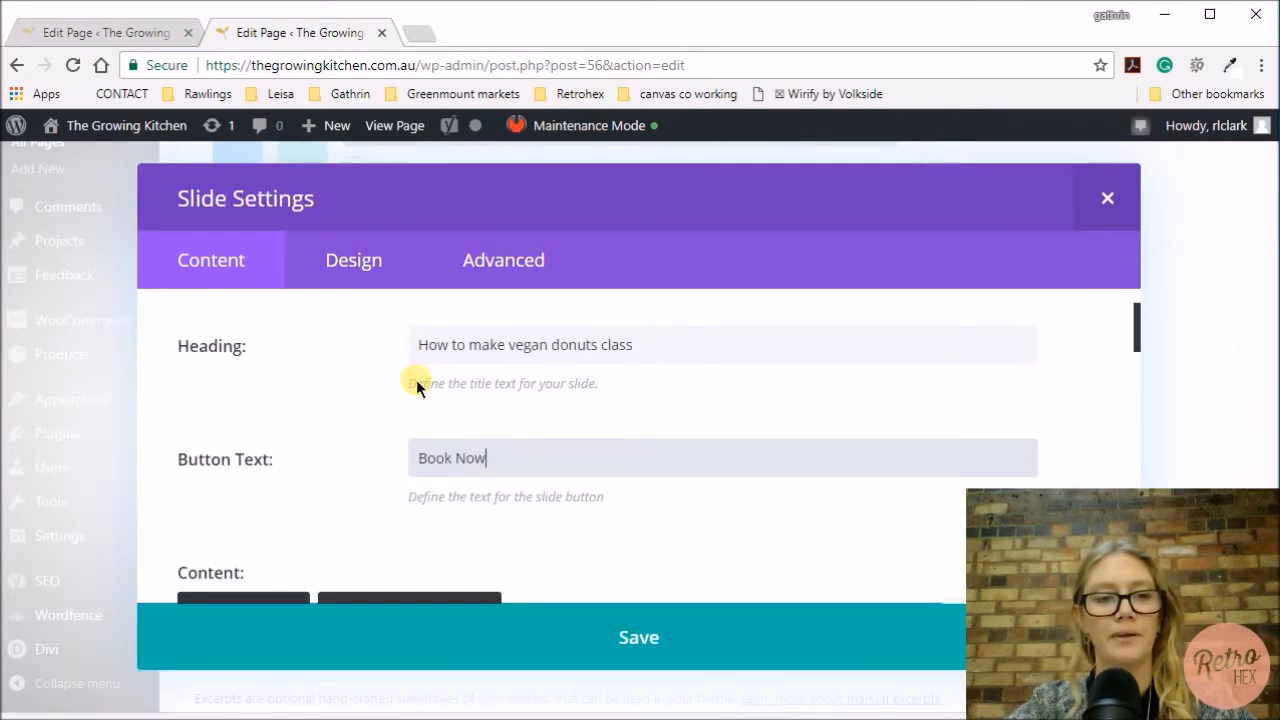
# Write the slide's content about the vegan donut class, from "Never miss out on a donut again." to "Book your spot now."
pyautogui.scroll(-3, 643, 449)
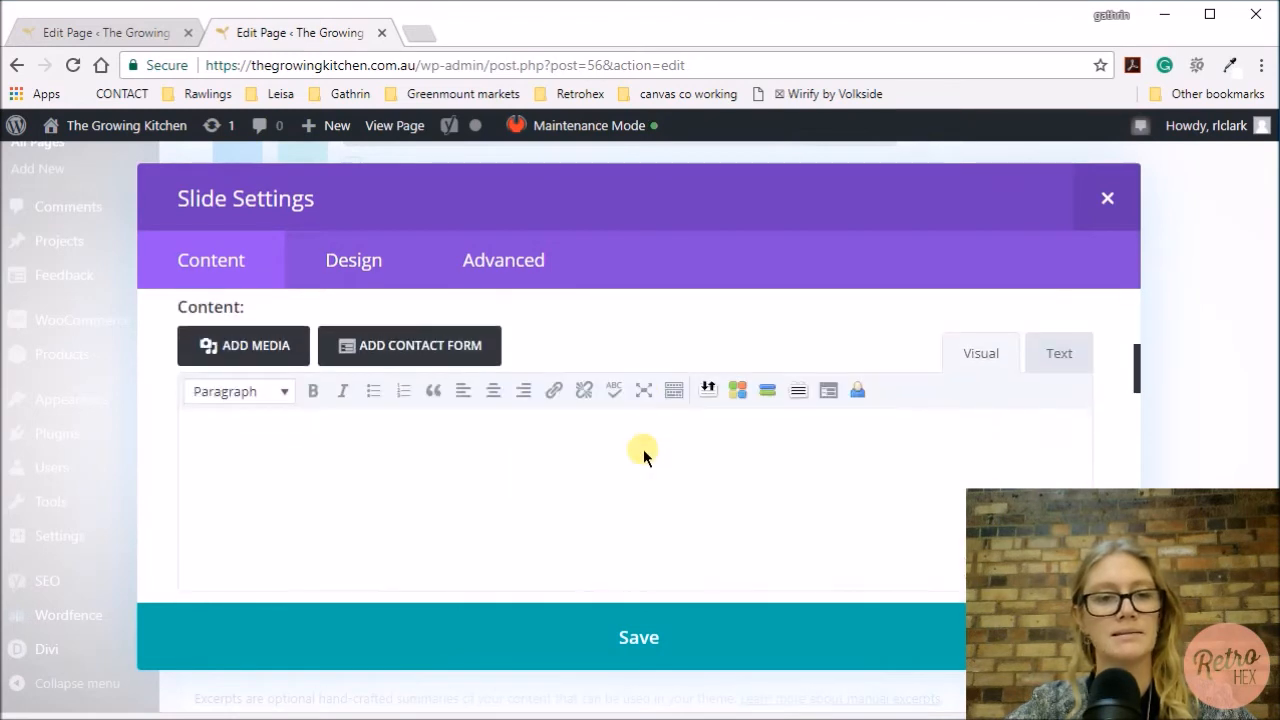
pyautogui.click(425, 462)
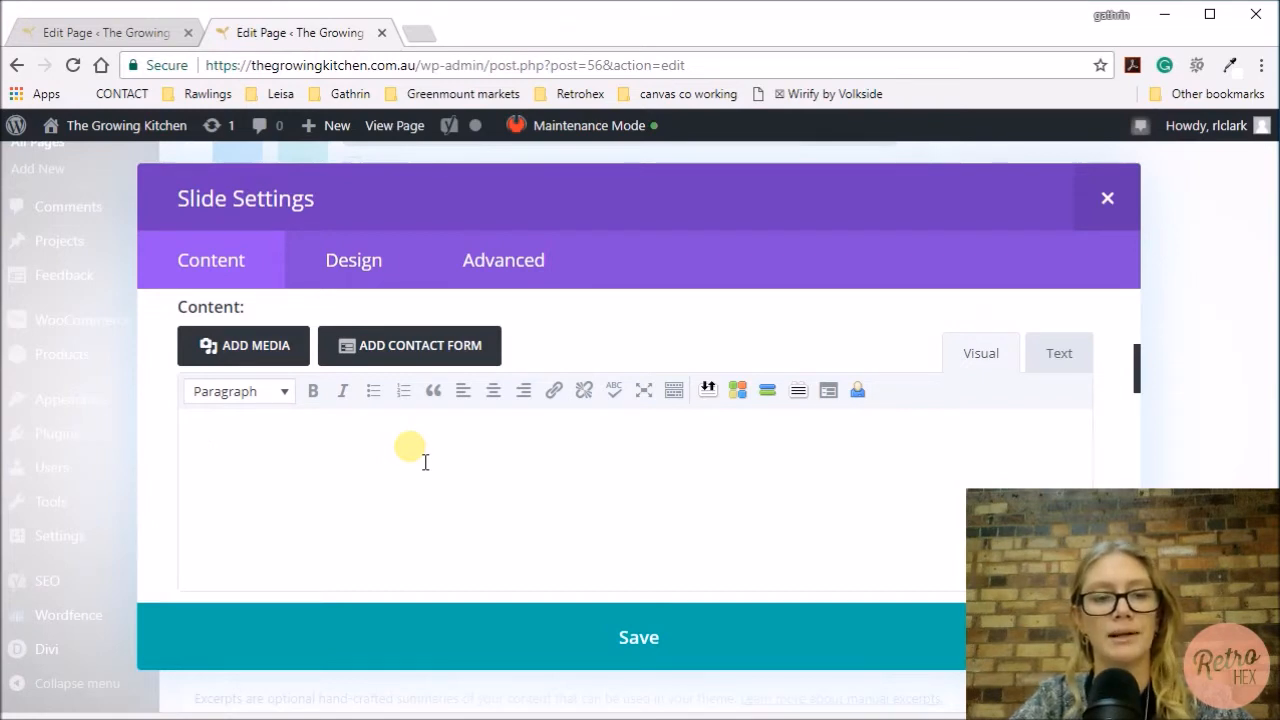
pyautogui.write('Never miss out on a donut again. Learn how to make your own vegan donuts and indulge whenever you like. You will learn how to made donuts by using your very own starter. Book your spot now')
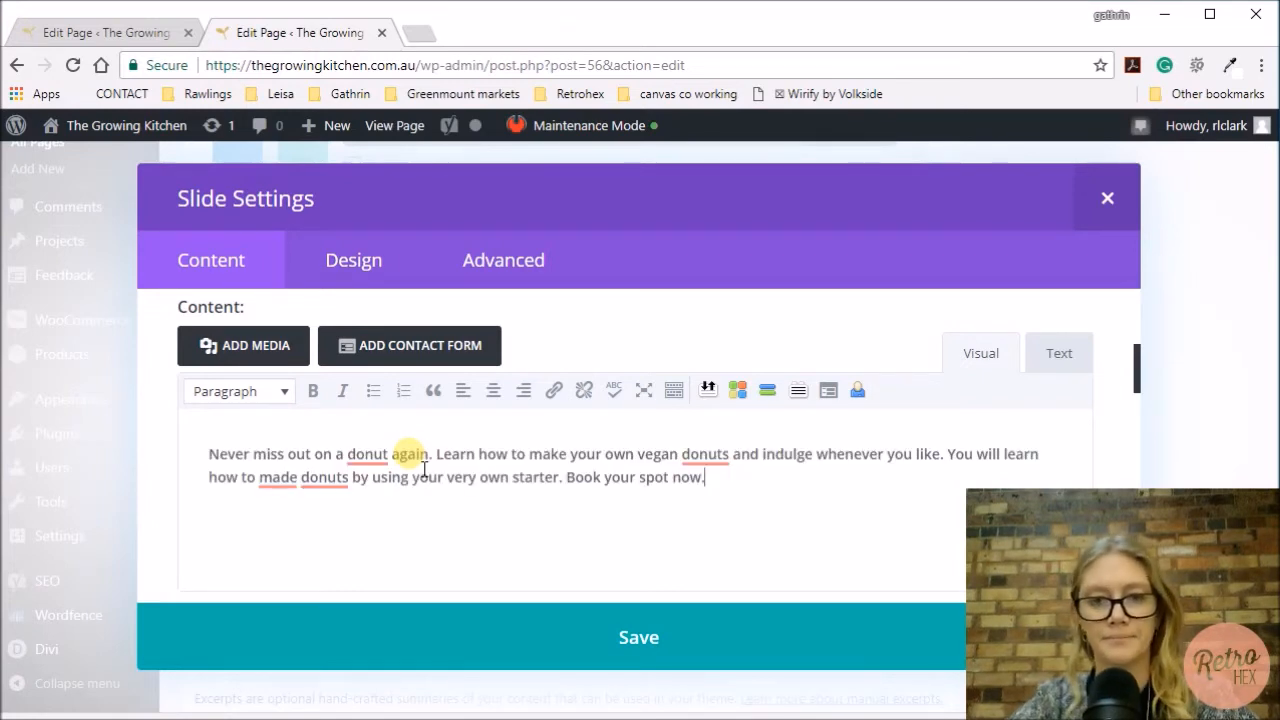
pyautogui.scroll(-5, 734, 471)
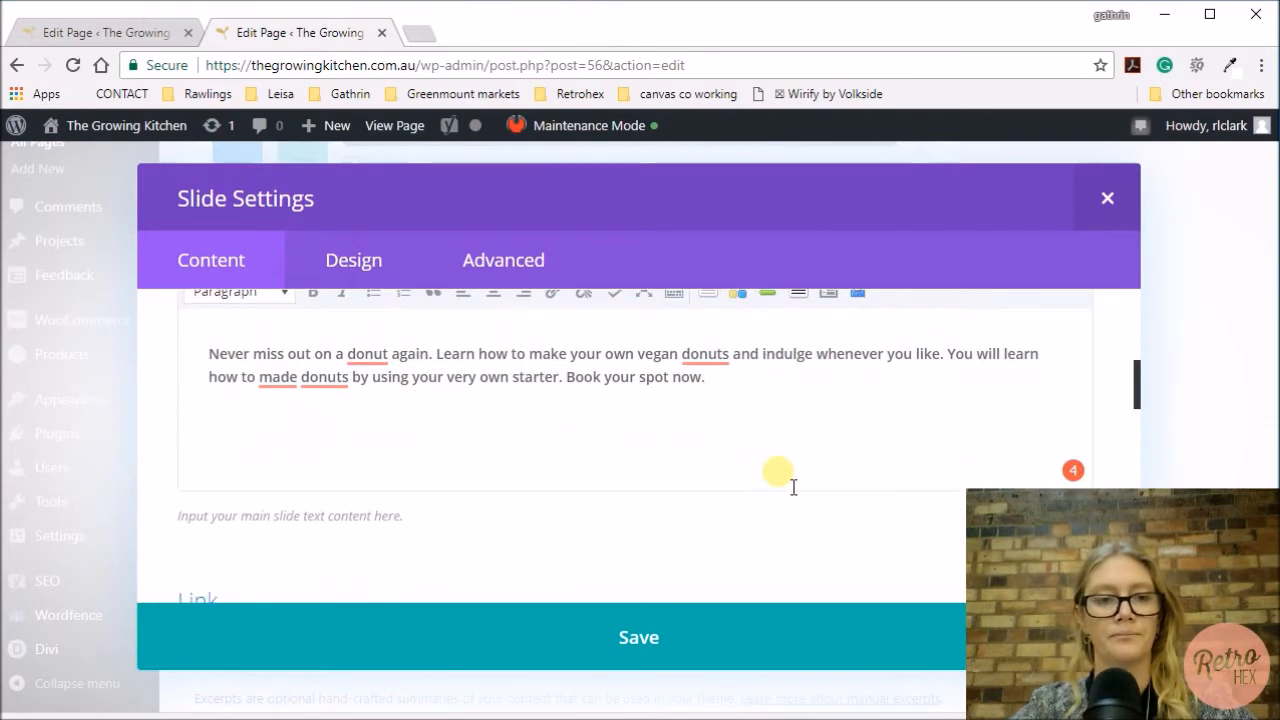
pyautogui.scroll(-1, 700, 495)
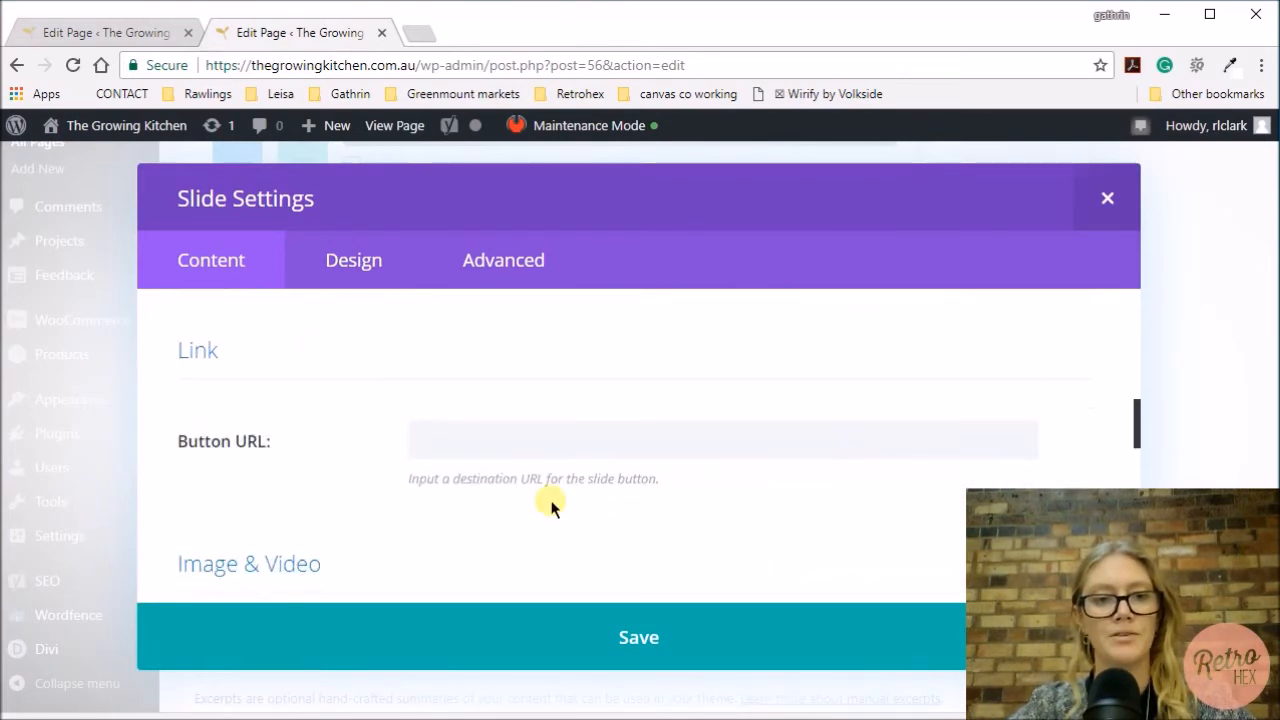
pyautogui.click(443, 453)
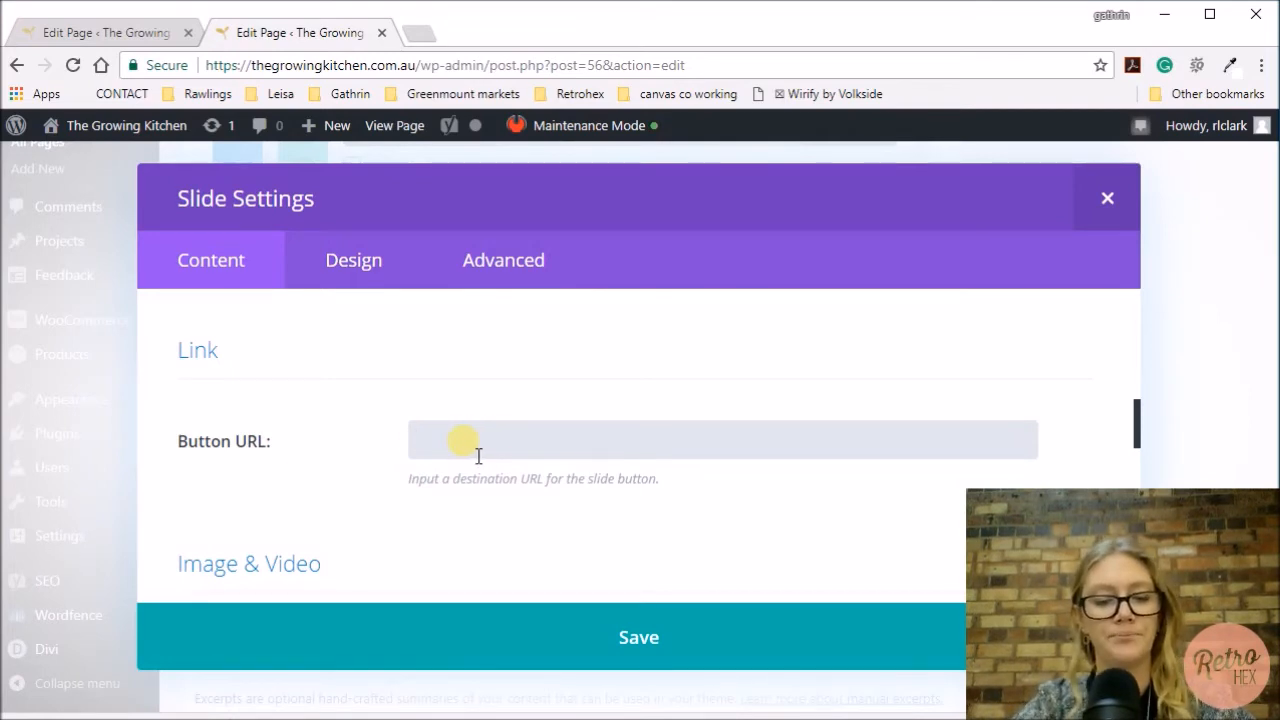
pyautogui.write('https://www.growingkitchen.com.au/classes-donuts')
# Select the four-donut image cut-out-donuts2 from the media library for the slide image
pyautogui.scroll(-1, 734, 509)
pyautogui.scroll(-1, 734, 509)
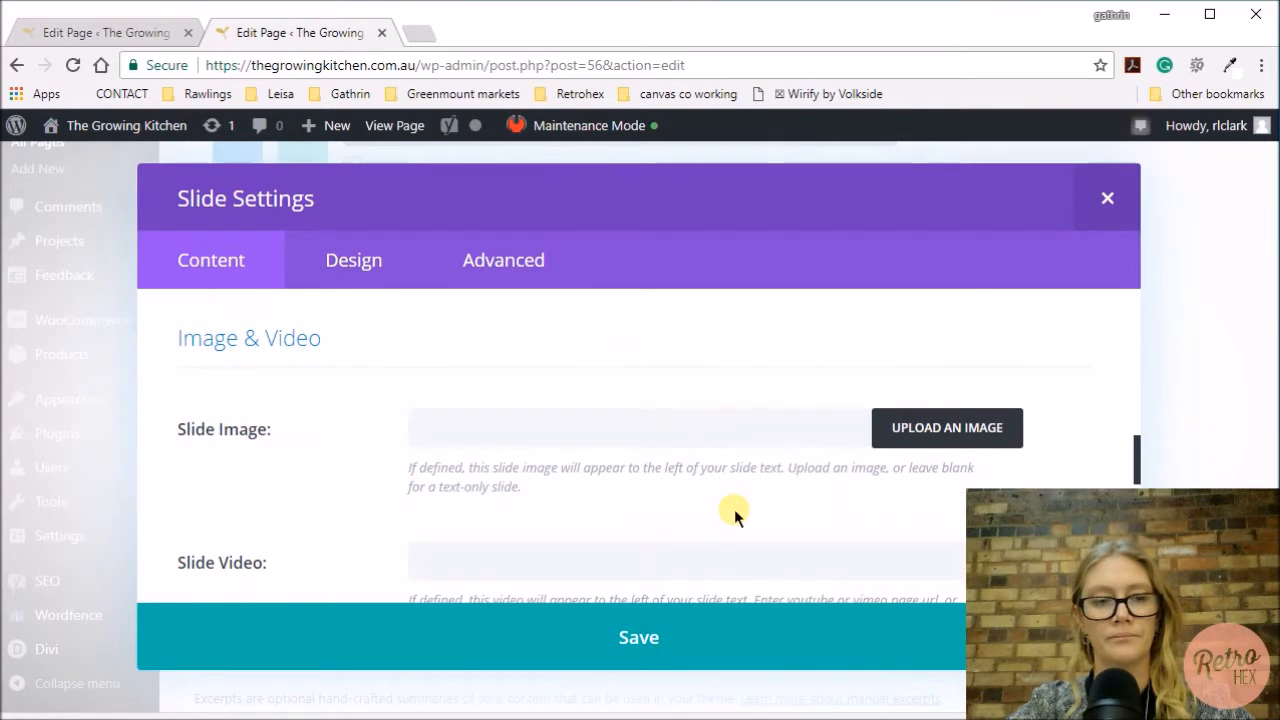
pyautogui.scroll(-1, 734, 509)
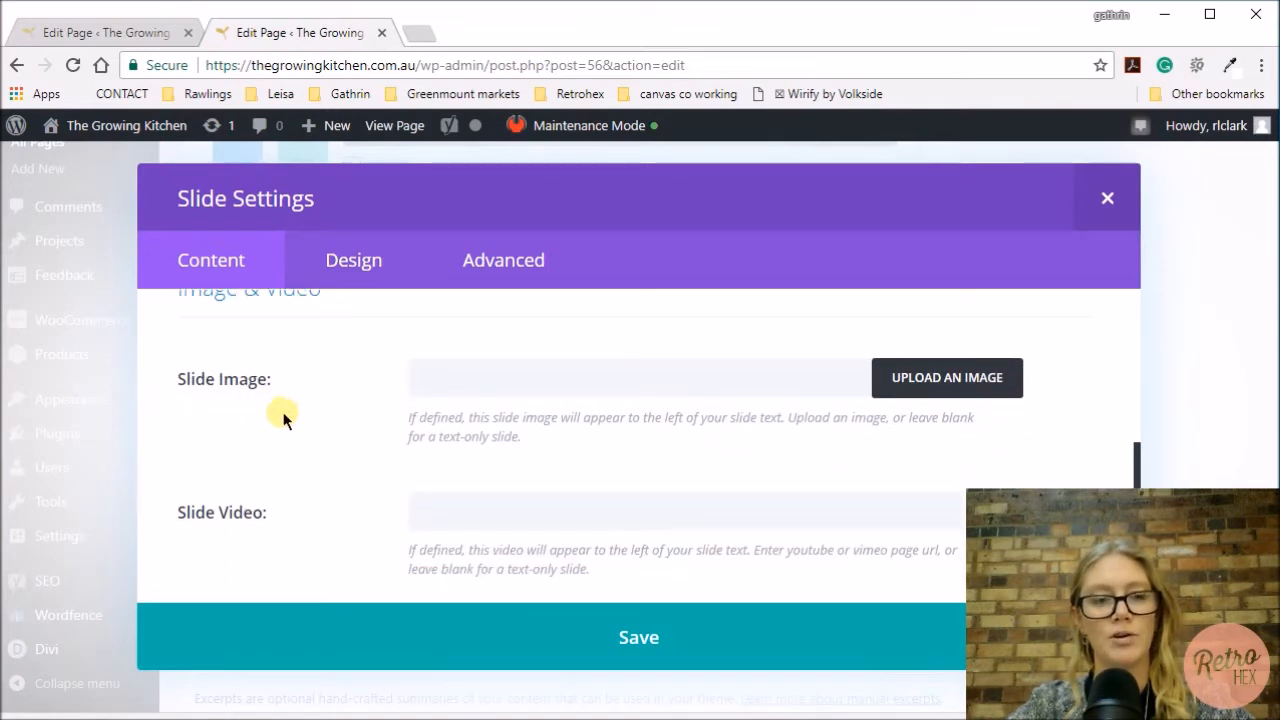
pyautogui.scroll(-1, 286, 415)
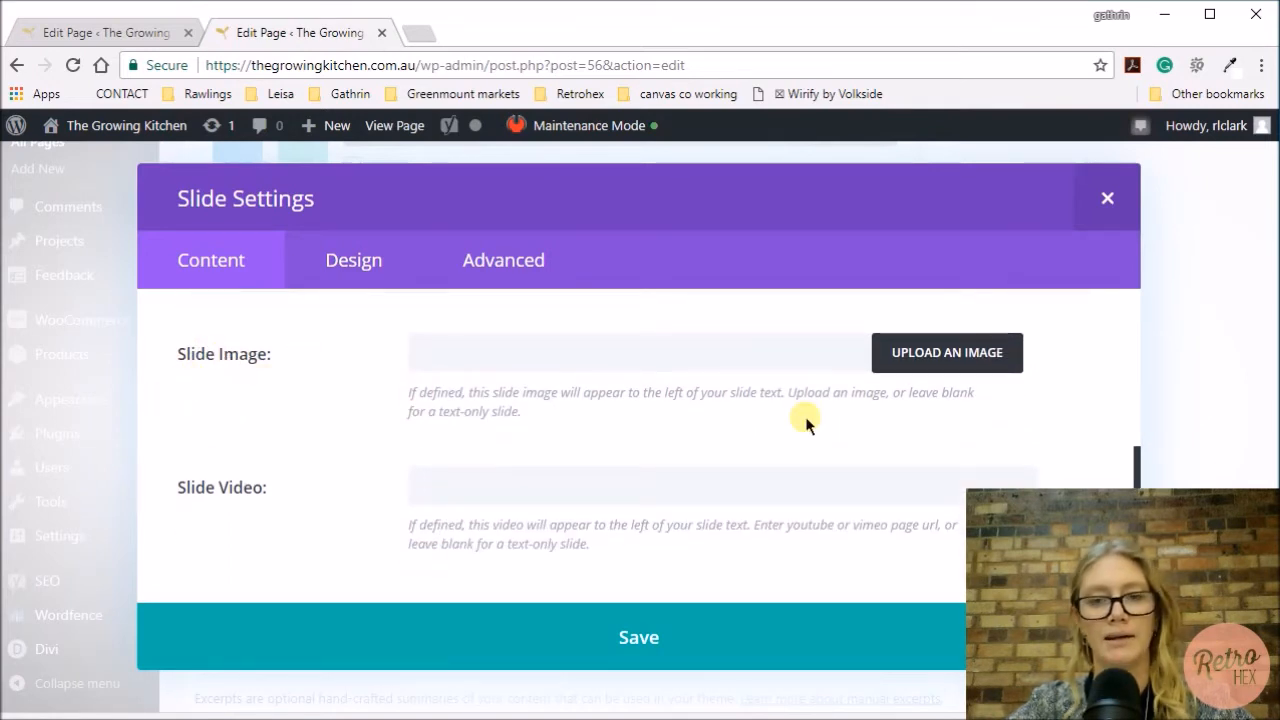
pyautogui.click(988, 358)
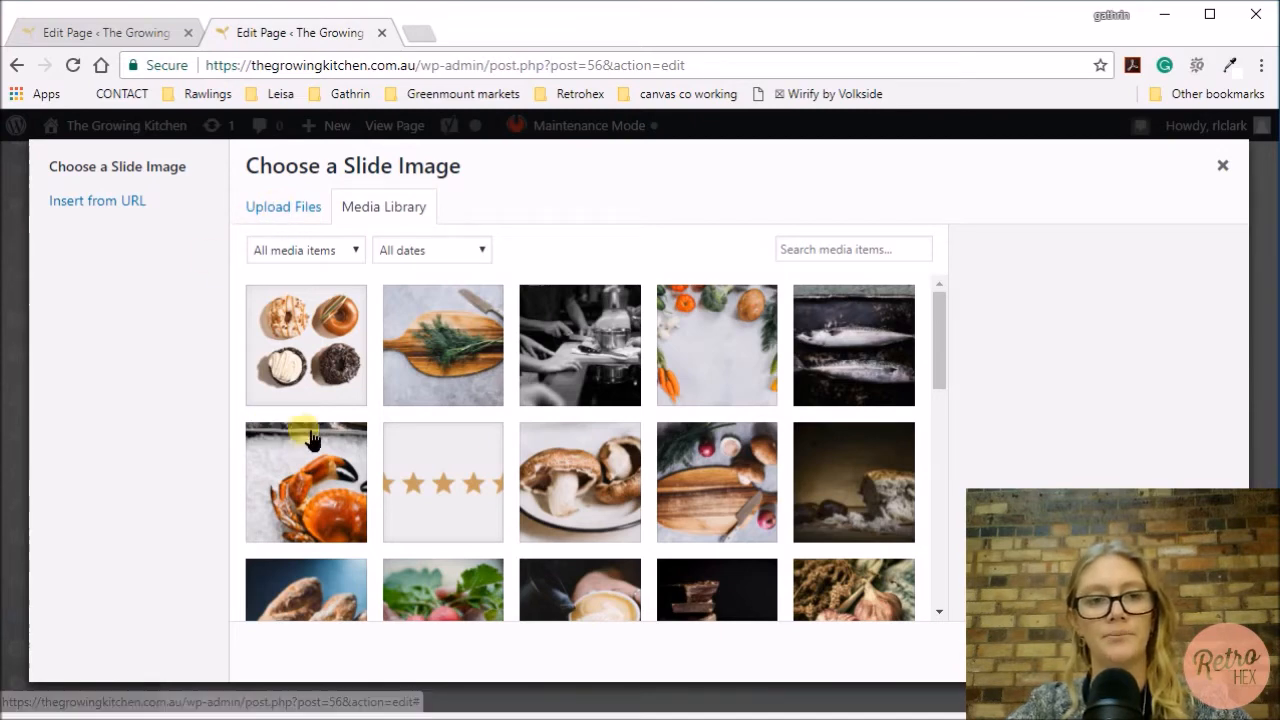
pyautogui.click(330, 335)
# Give the donut image the alt text "vegan donuts" and description "learn how to make vegan donuts", and set it as the slide image
pyautogui.scroll(-2, 1112, 398)
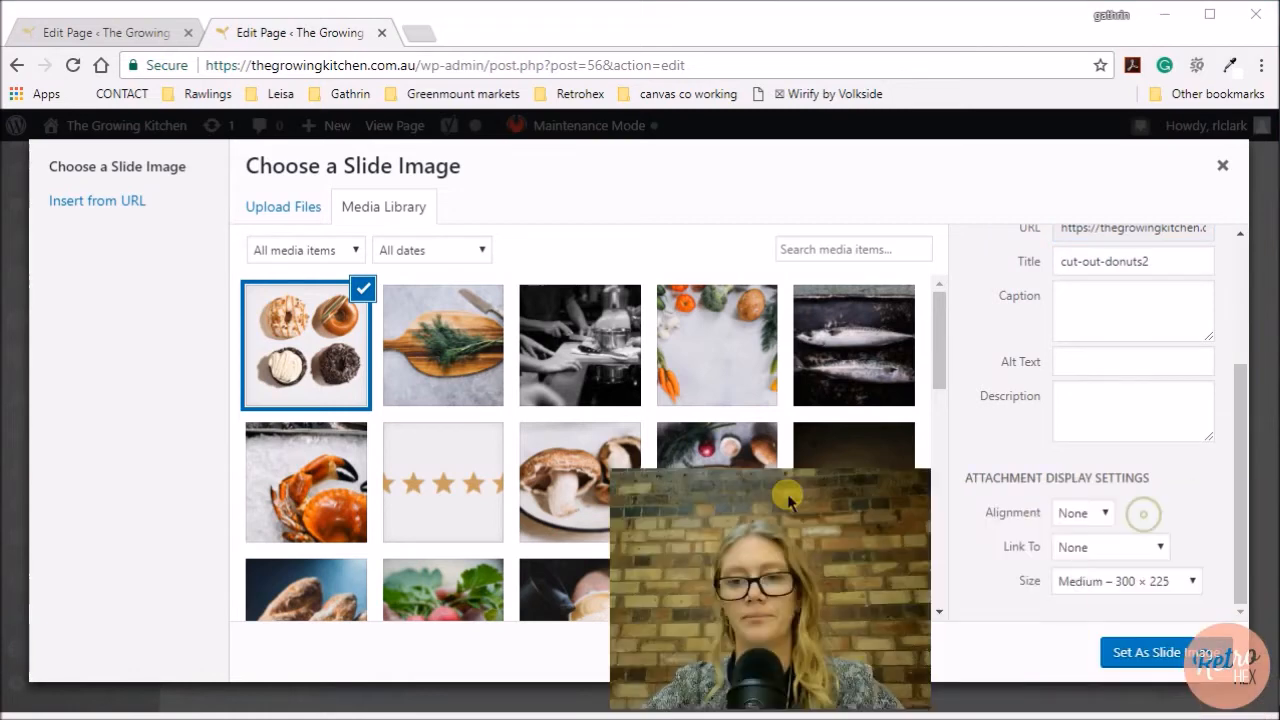
pyautogui.click(1128, 374)
pyautogui.write('vegan donts')
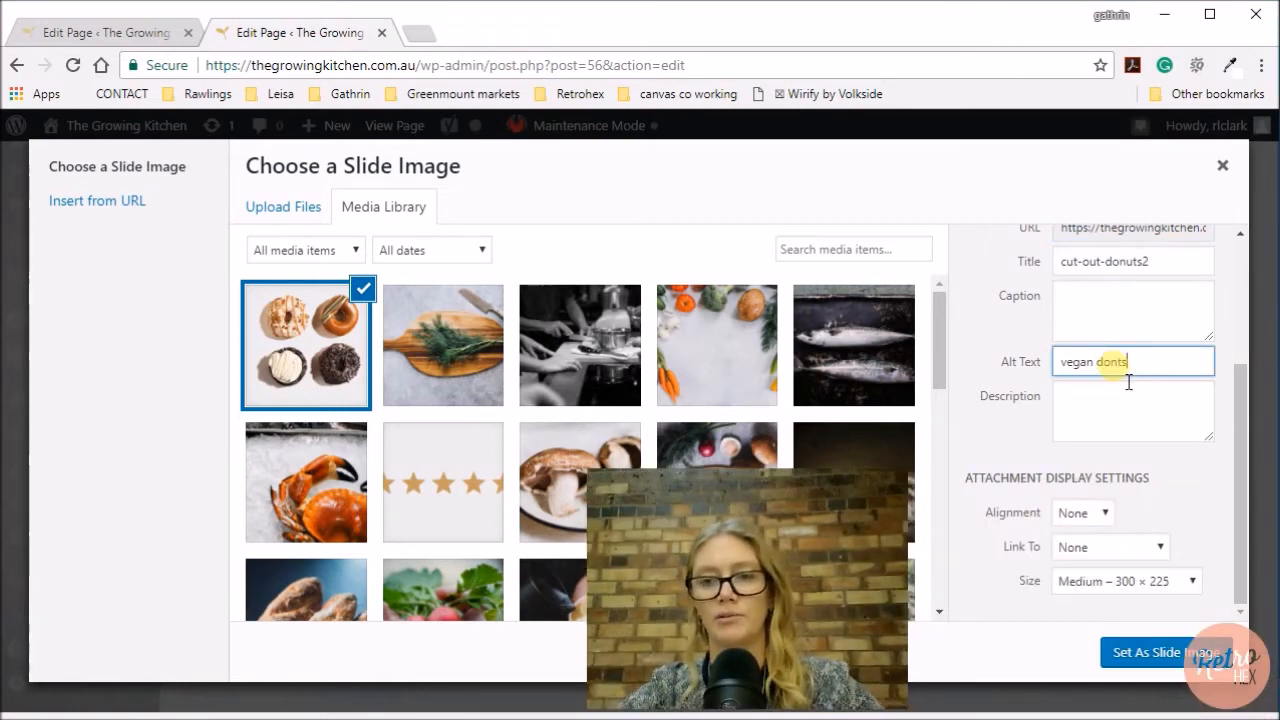
pyautogui.click(1117, 361)
pyautogui.write('uts')
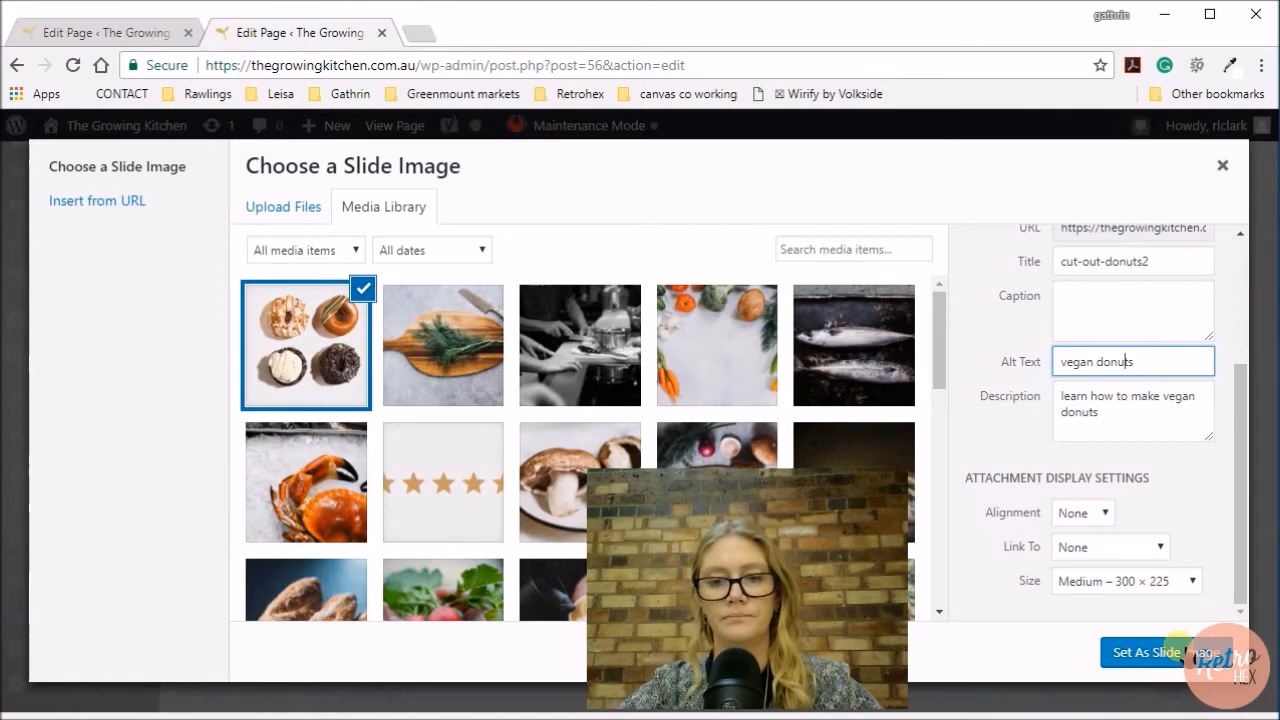
pyautogui.click(1178, 647)
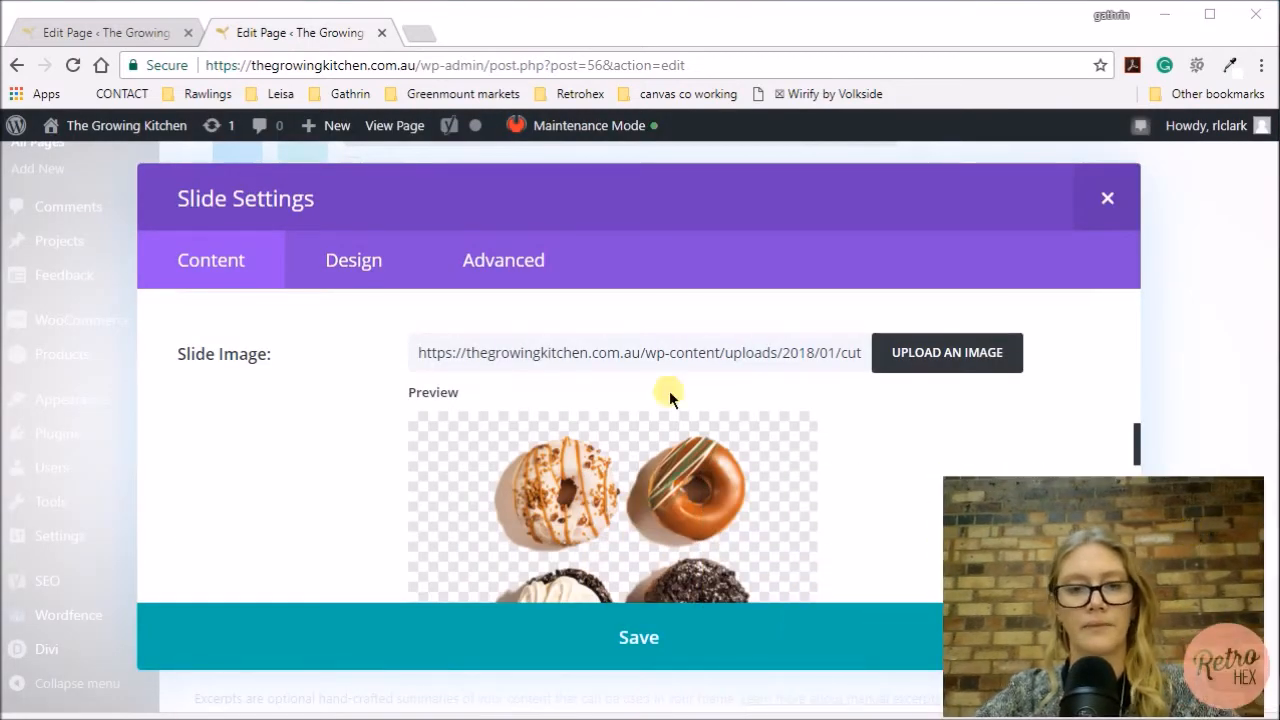
# Give the slide the admin label "donut making class slider" and save the slide settings
pyautogui.scroll(-5, 677, 492)
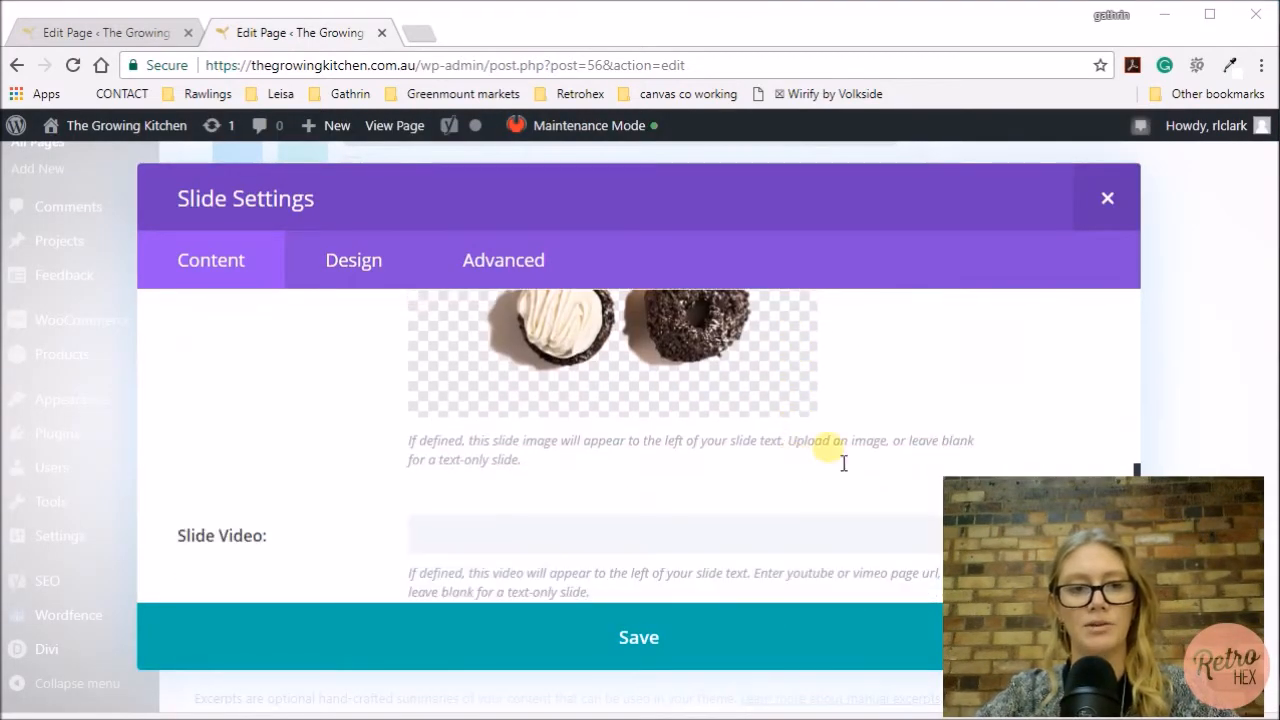
pyautogui.scroll(-4, 838, 443)
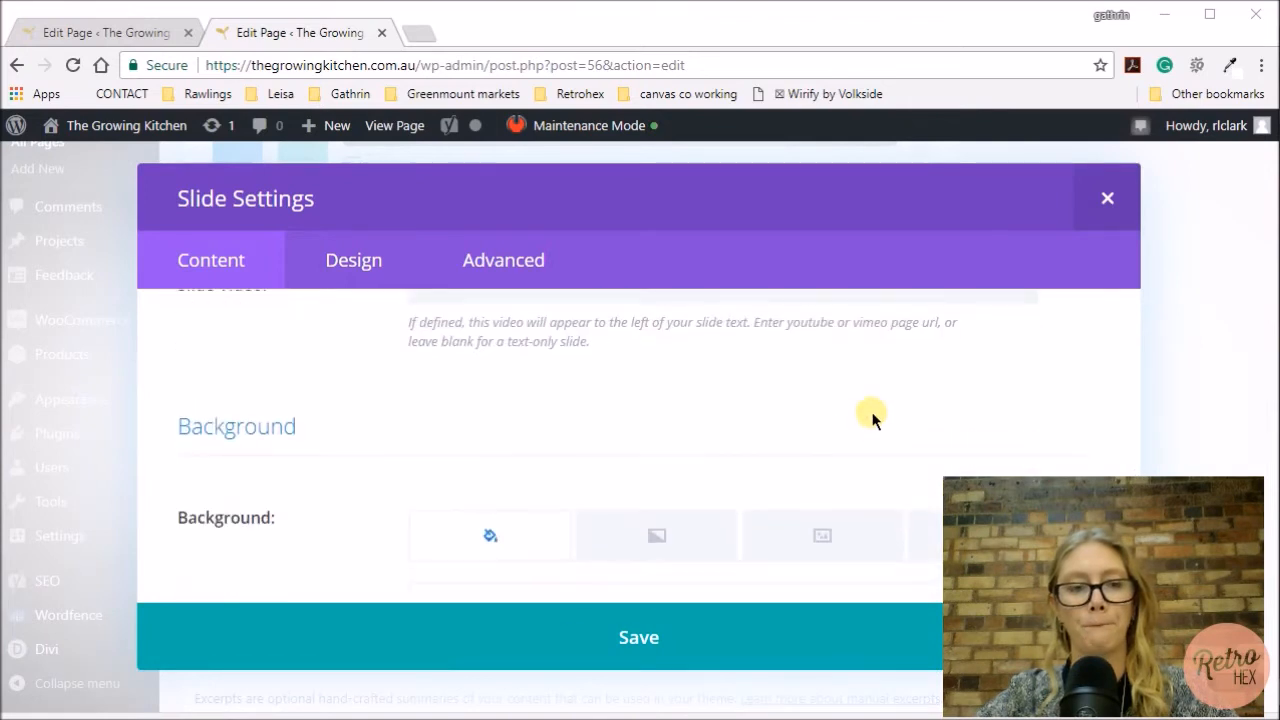
pyautogui.scroll(-1, 872, 412)
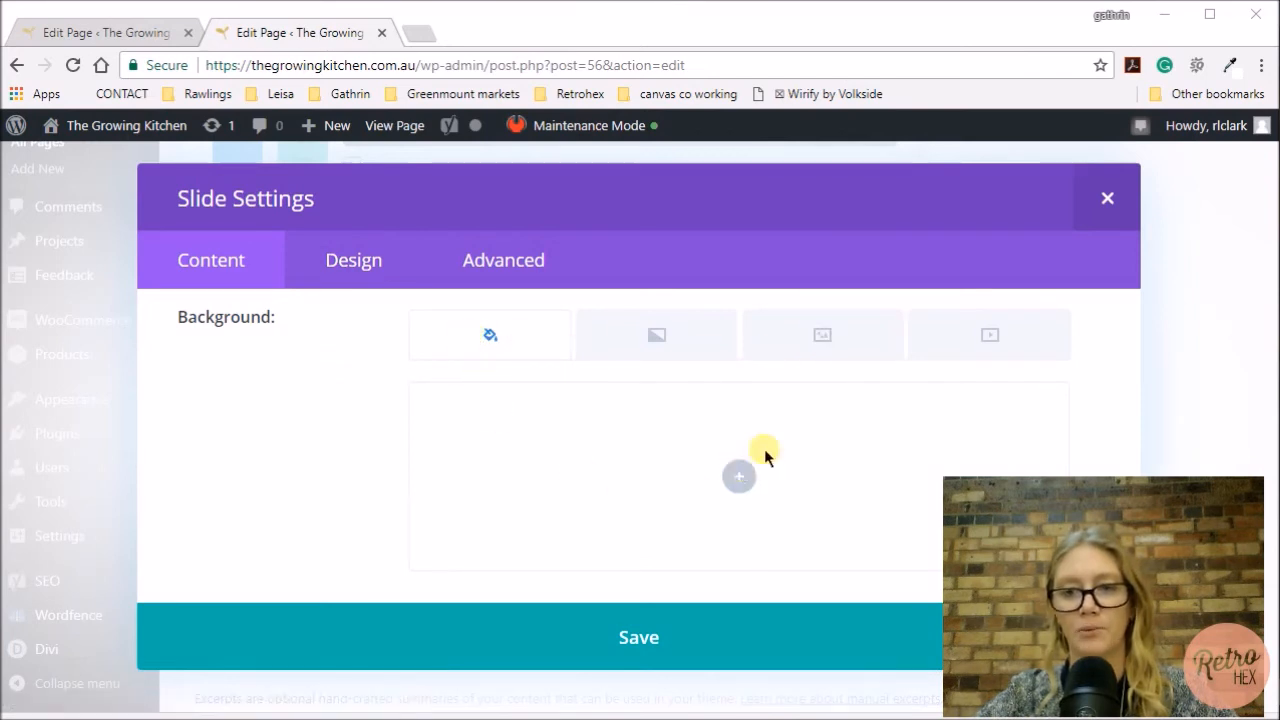
pyautogui.scroll(-3, 803, 437)
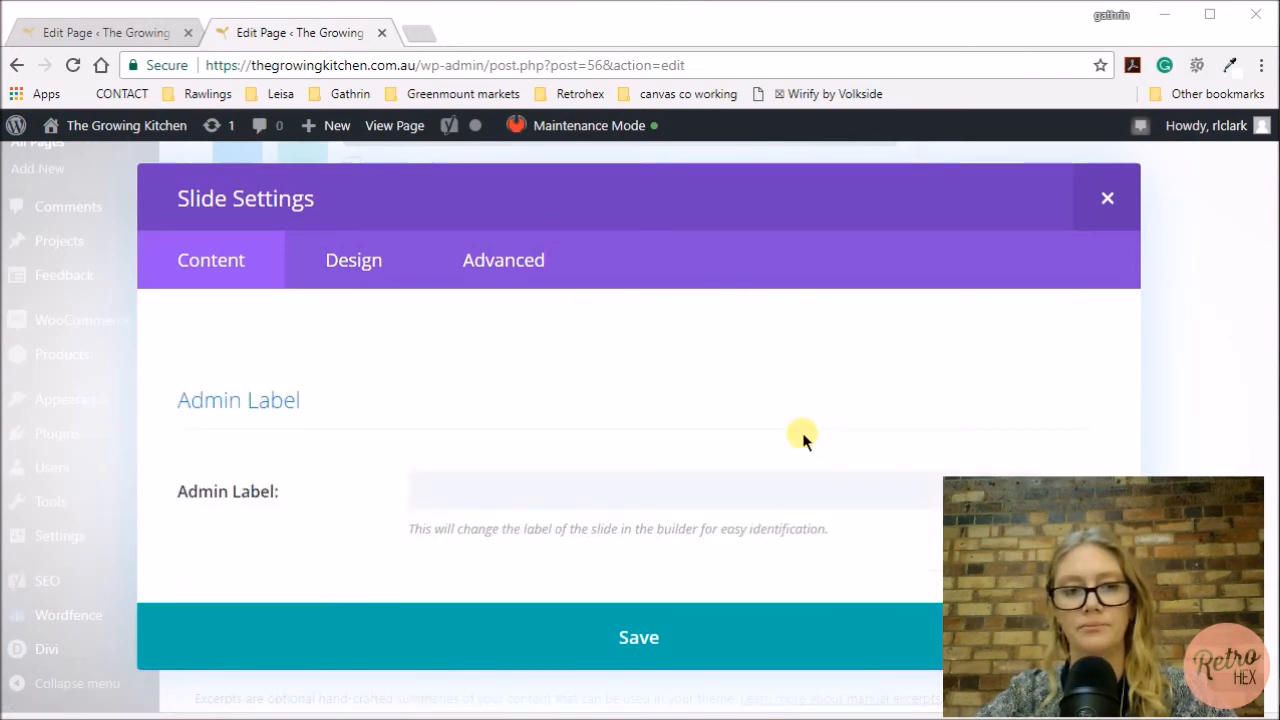
pyautogui.click(467, 492)
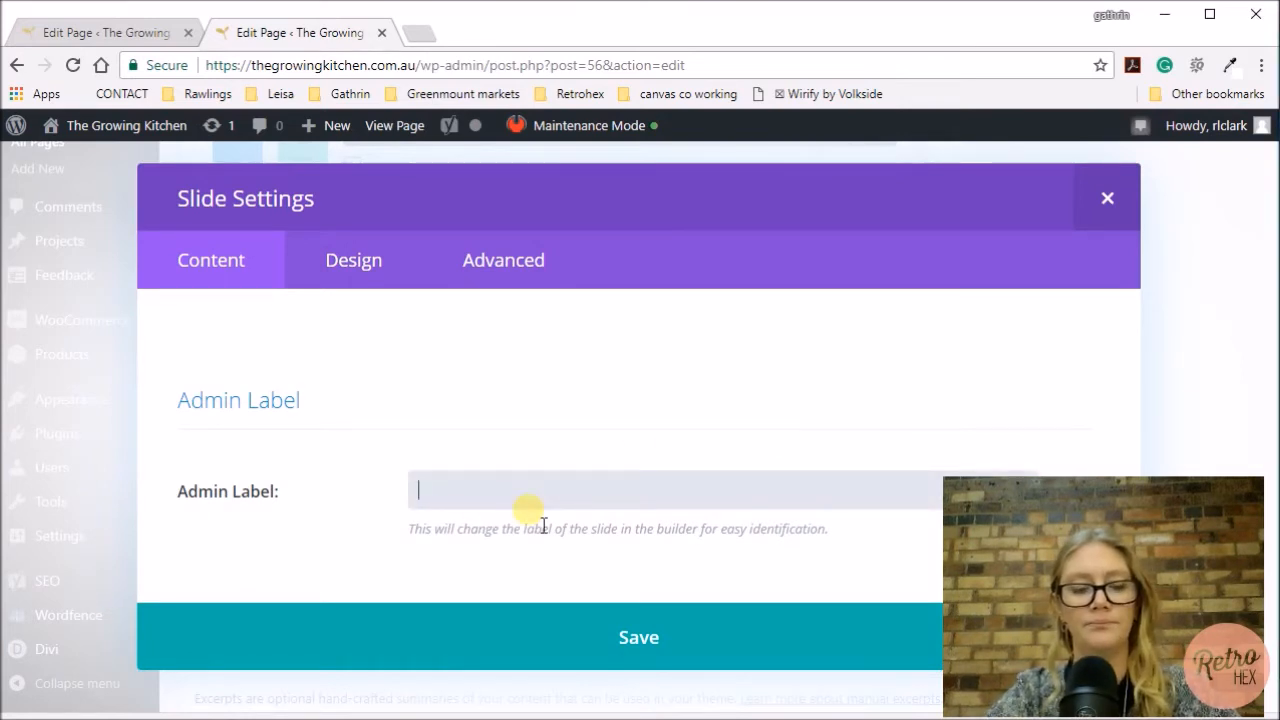
pyautogui.write('donut making class slider')
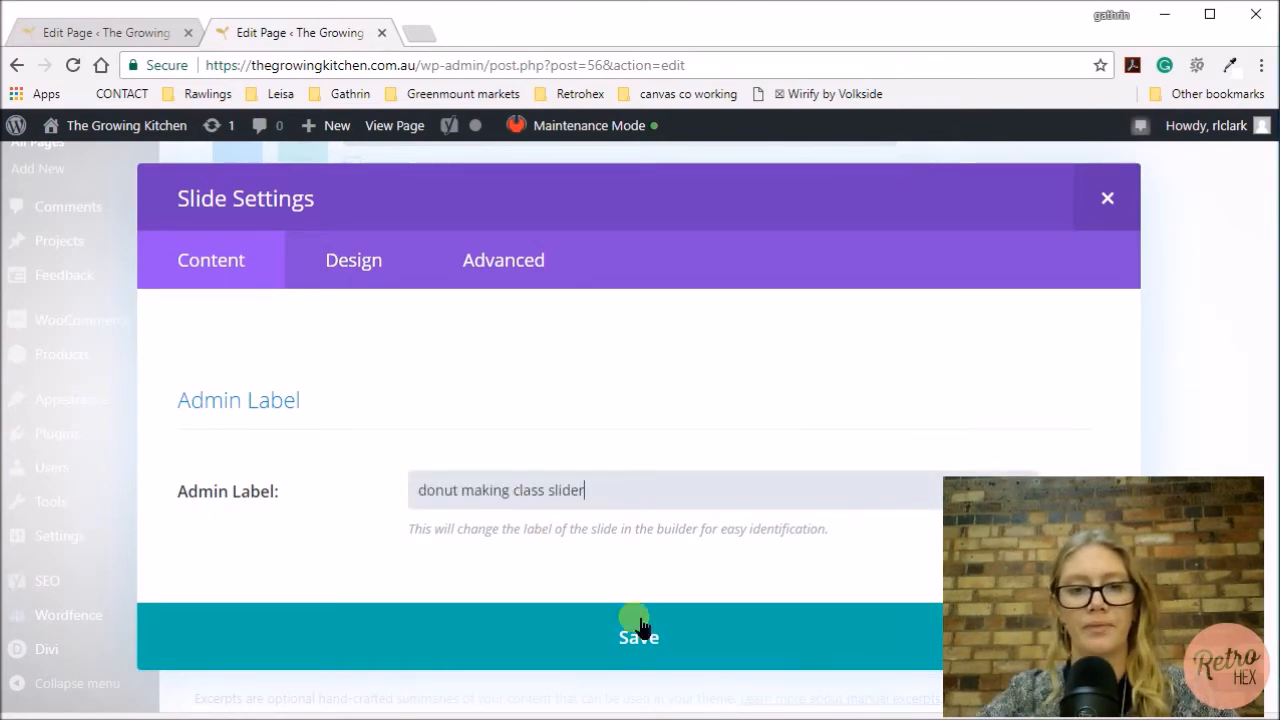
pyautogui.click(643, 645)
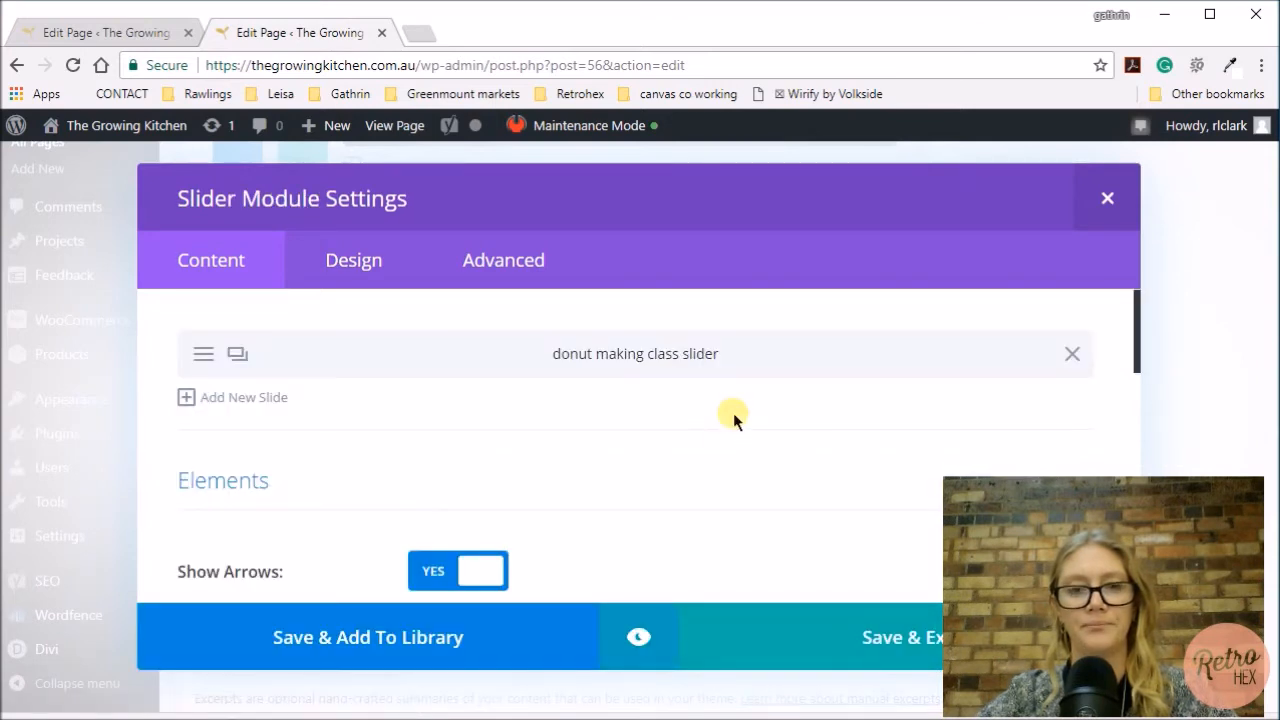
# Preview the slider at desktop size and examine its image, heading, body text and Book Now button
pyautogui.click(642, 636)
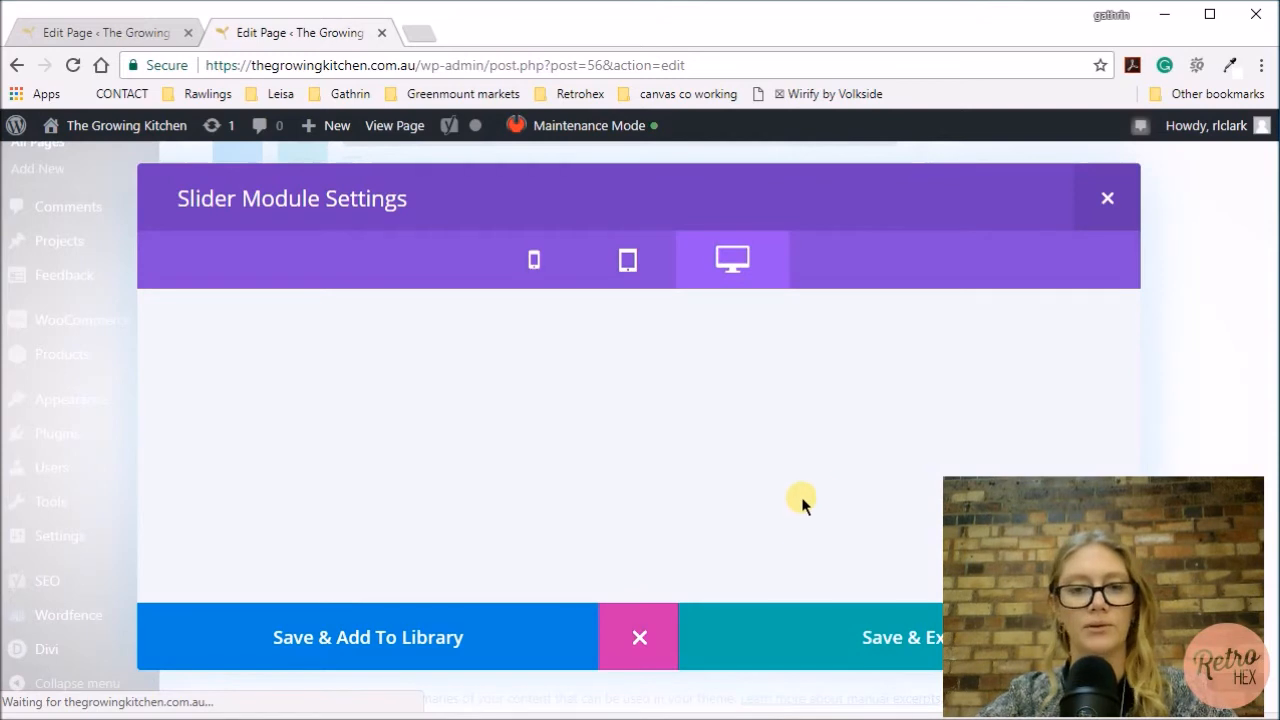
pyautogui.scroll(-2, 551, 392)
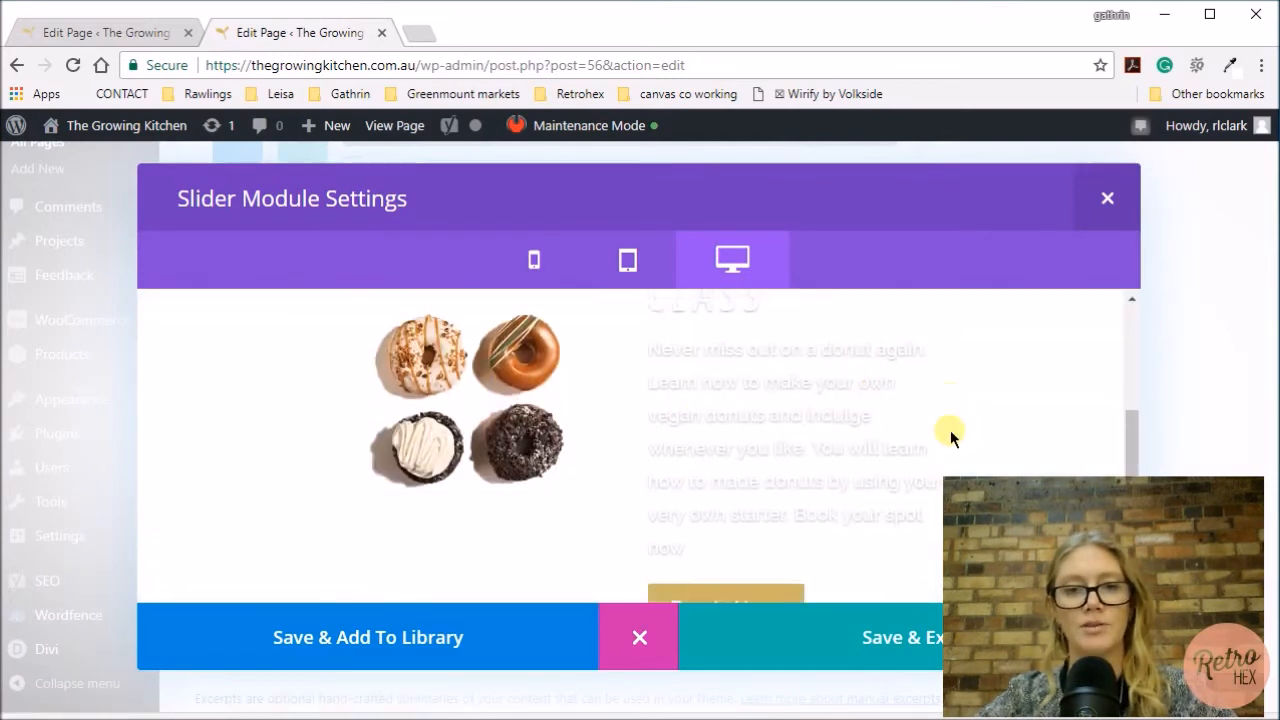
pyautogui.scroll(-2, 849, 449)
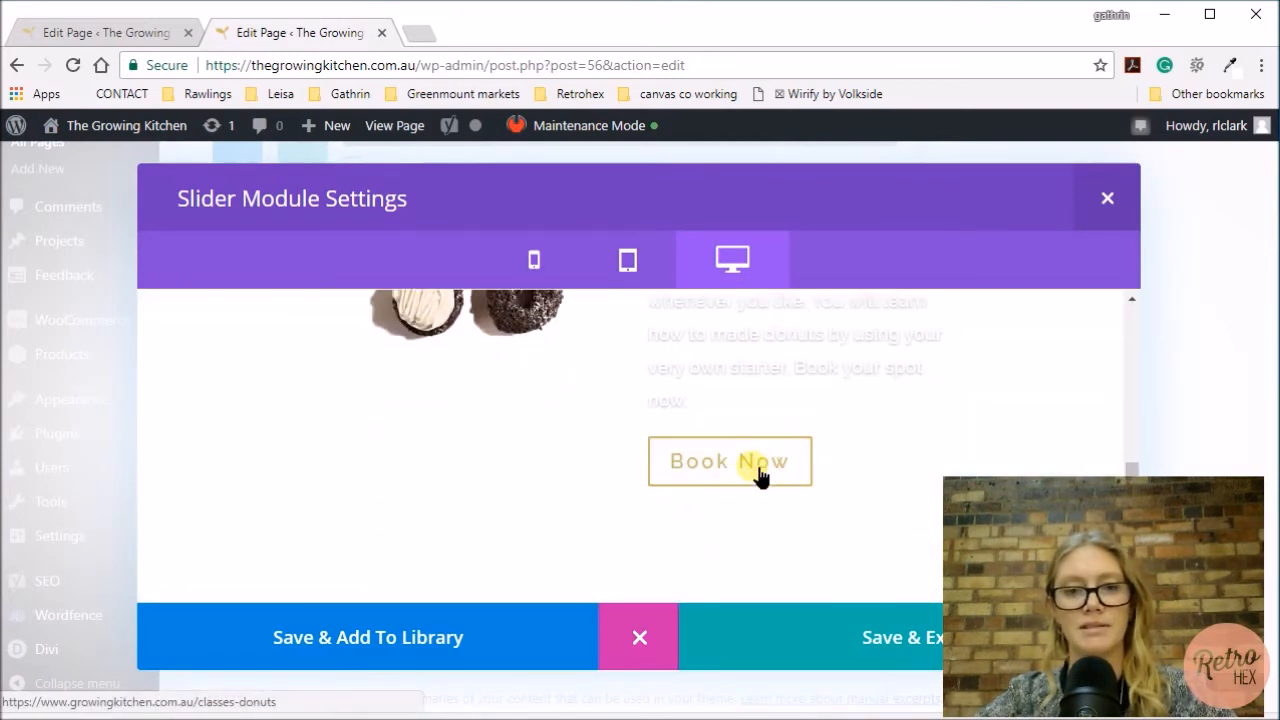
pyautogui.scroll(4, 879, 469)
pyautogui.scroll(4, 806, 451)
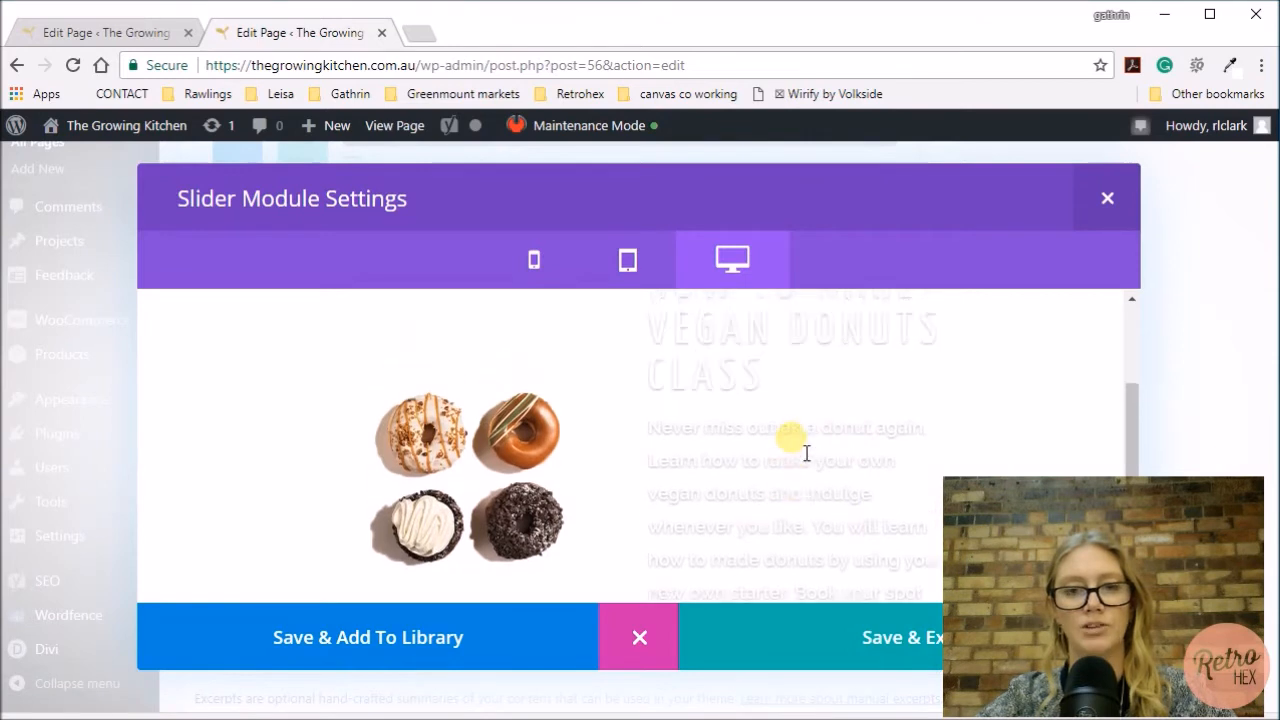
pyautogui.scroll(-4, 806, 451)
pyautogui.scroll(-1, 806, 453)
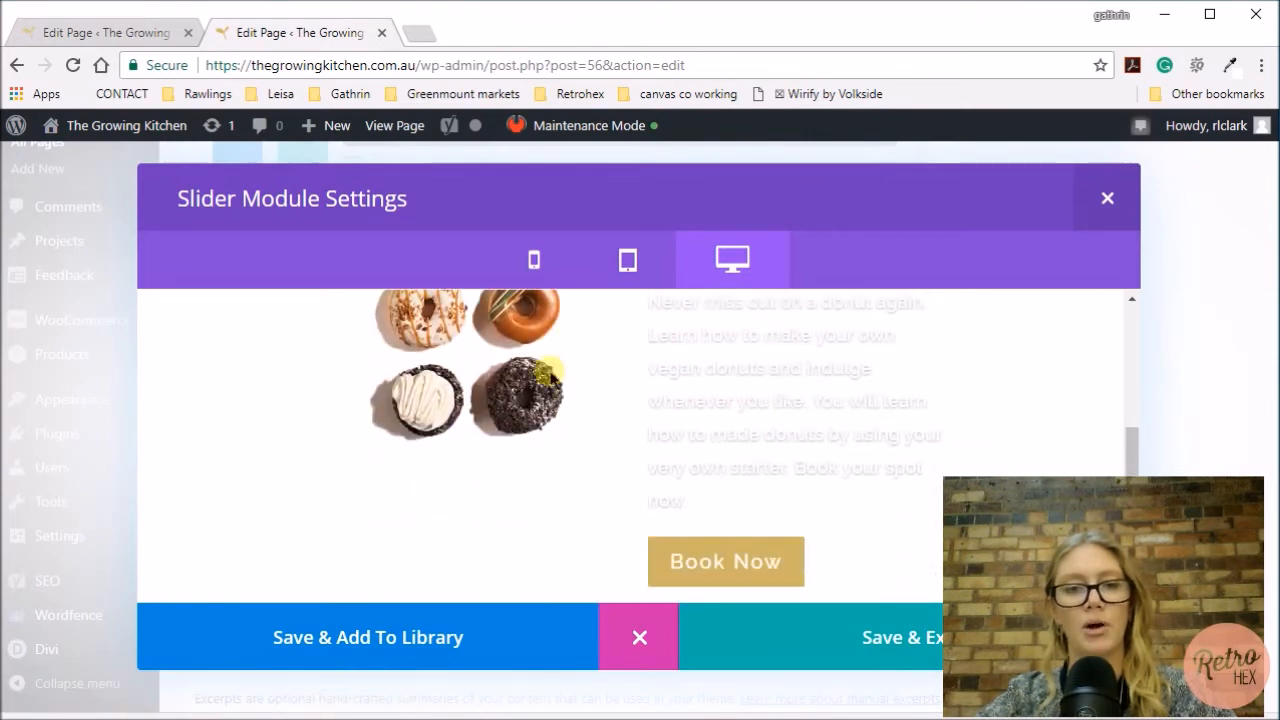
pyautogui.scroll(1, 769, 454)
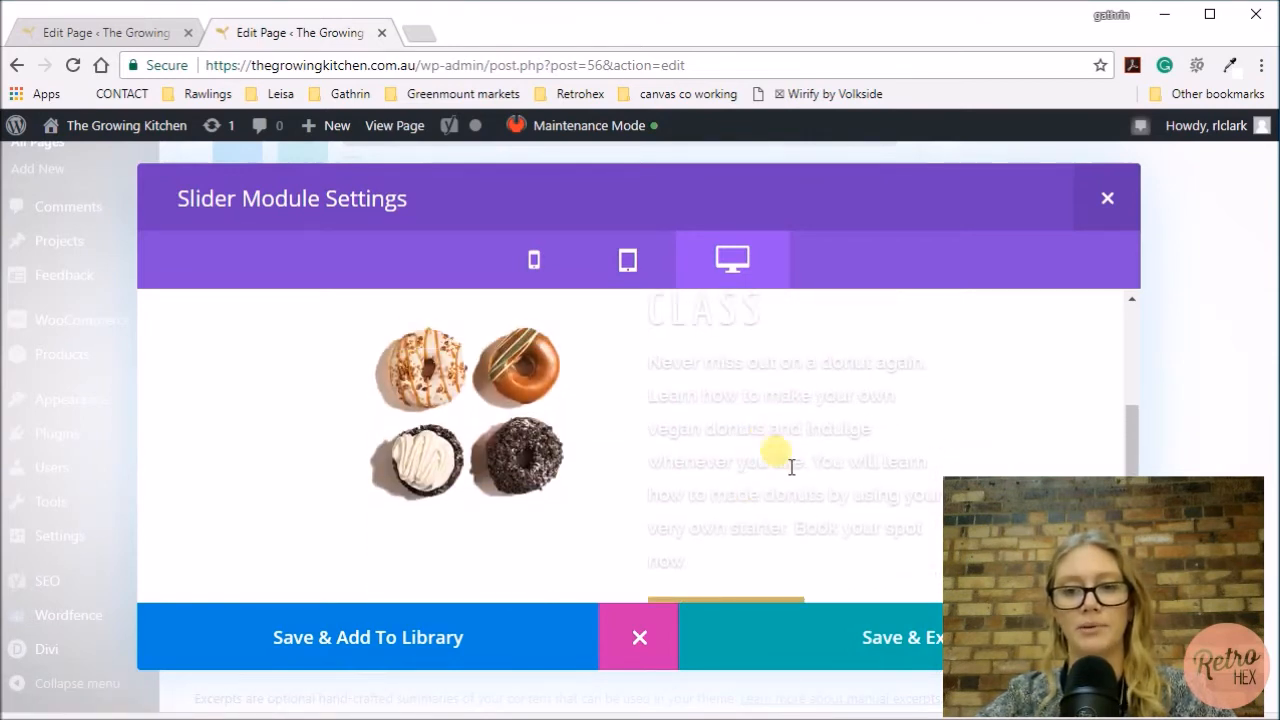
# Save the slider module, update the Test page, and open the page in the Visual Builder
pyautogui.click(882, 645)
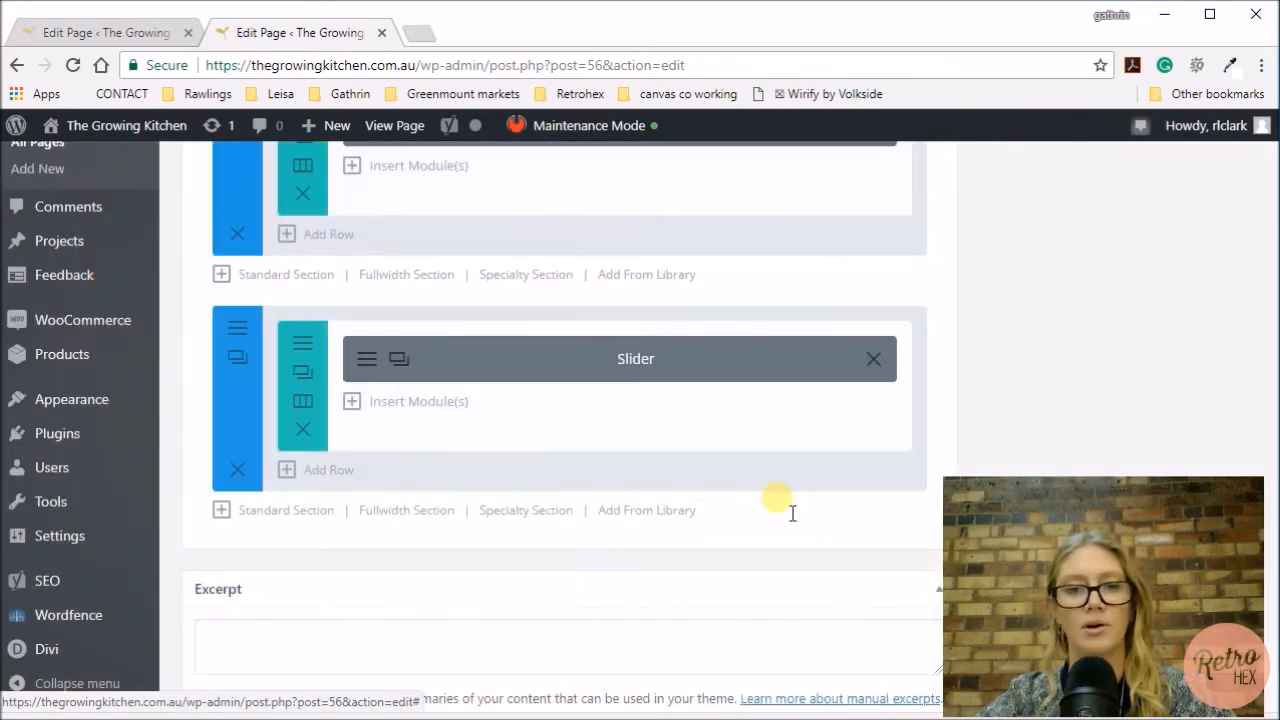
pyautogui.scroll(3, 866, 486)
pyautogui.scroll(5, 866, 486)
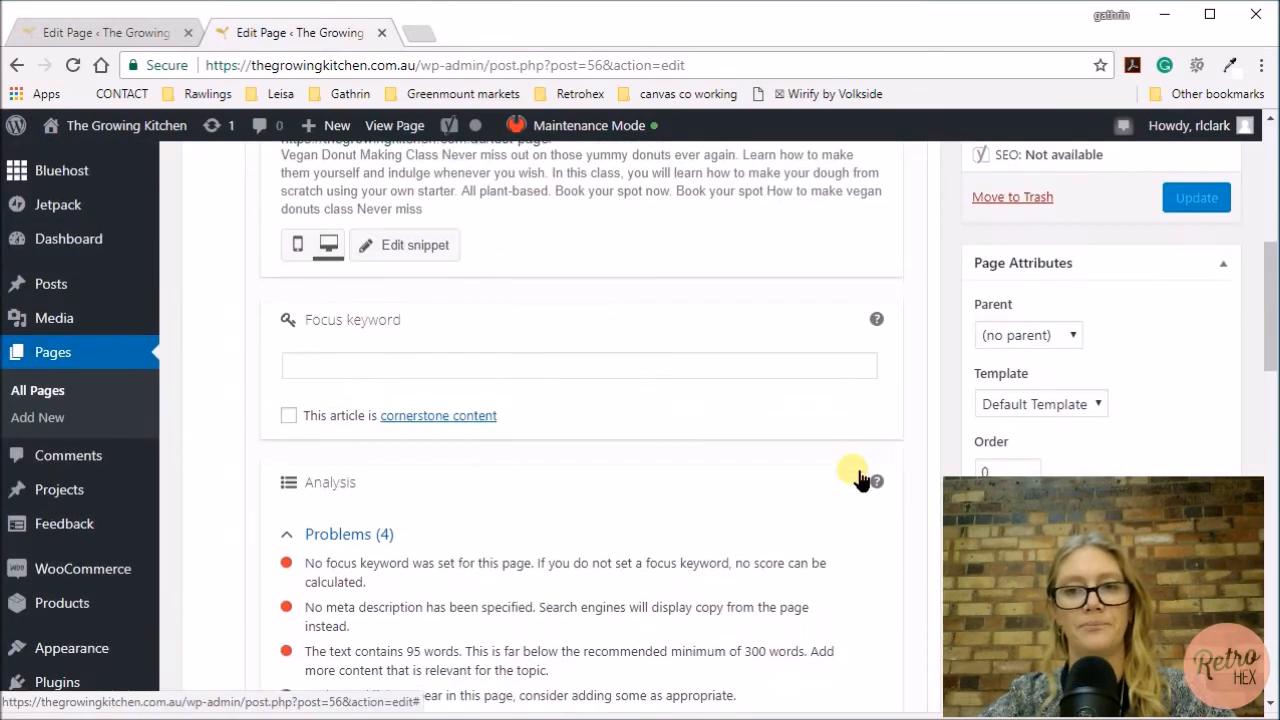
pyautogui.click(1216, 206)
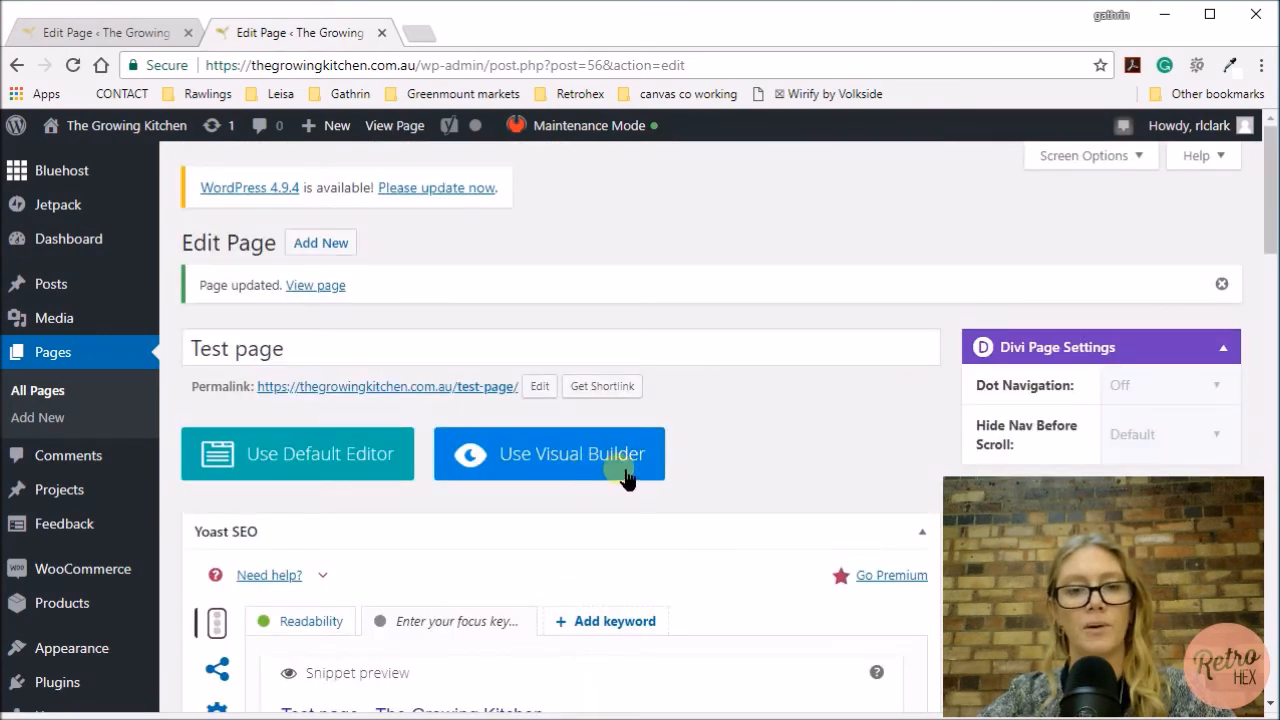
pyautogui.click(552, 466)
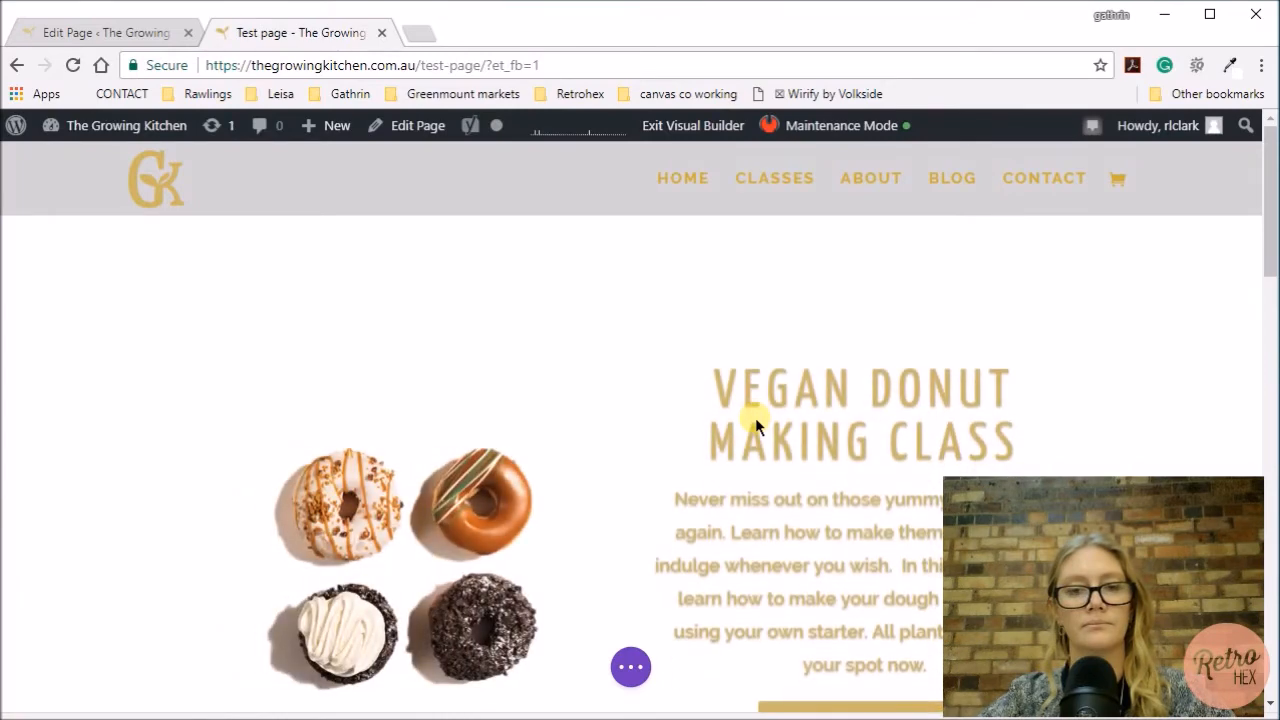
# Examine the "How to make vegan donuts class" slider against the earlier slider above it, checking the legibility of its text
pyautogui.scroll(-1, 780, 420)
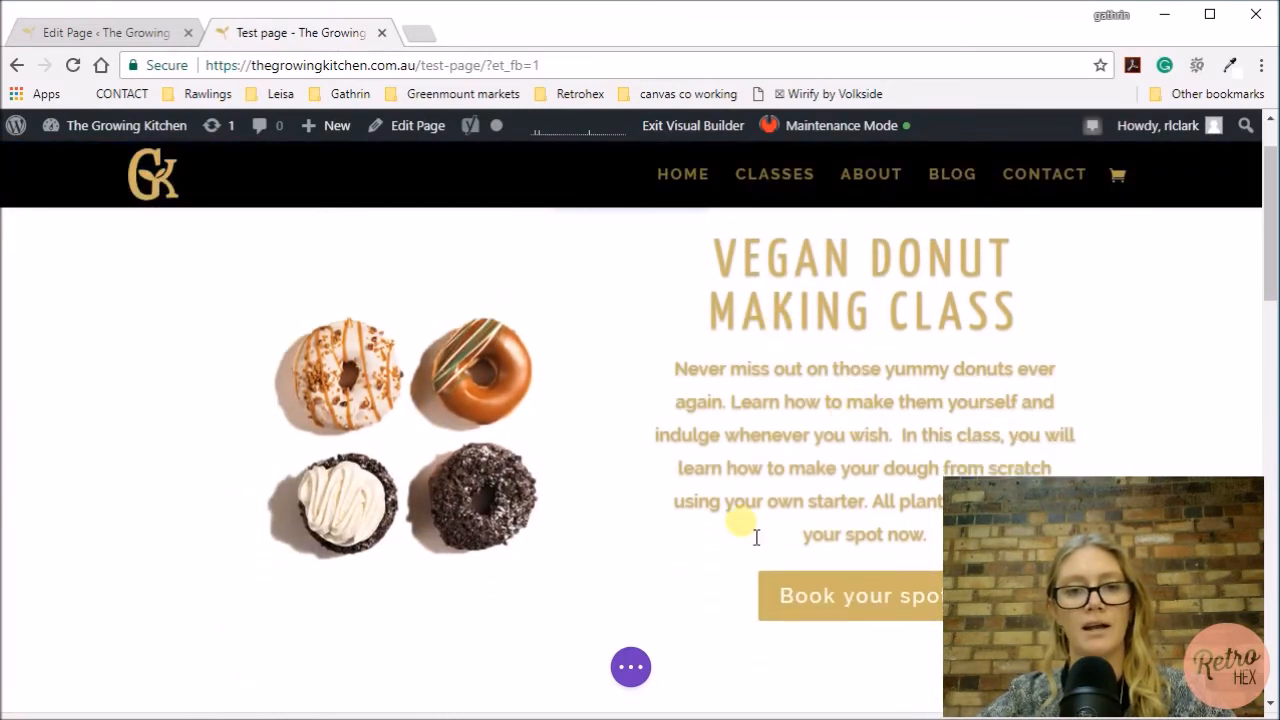
pyautogui.scroll(-2, 900, 468)
pyautogui.scroll(-6, 905, 473)
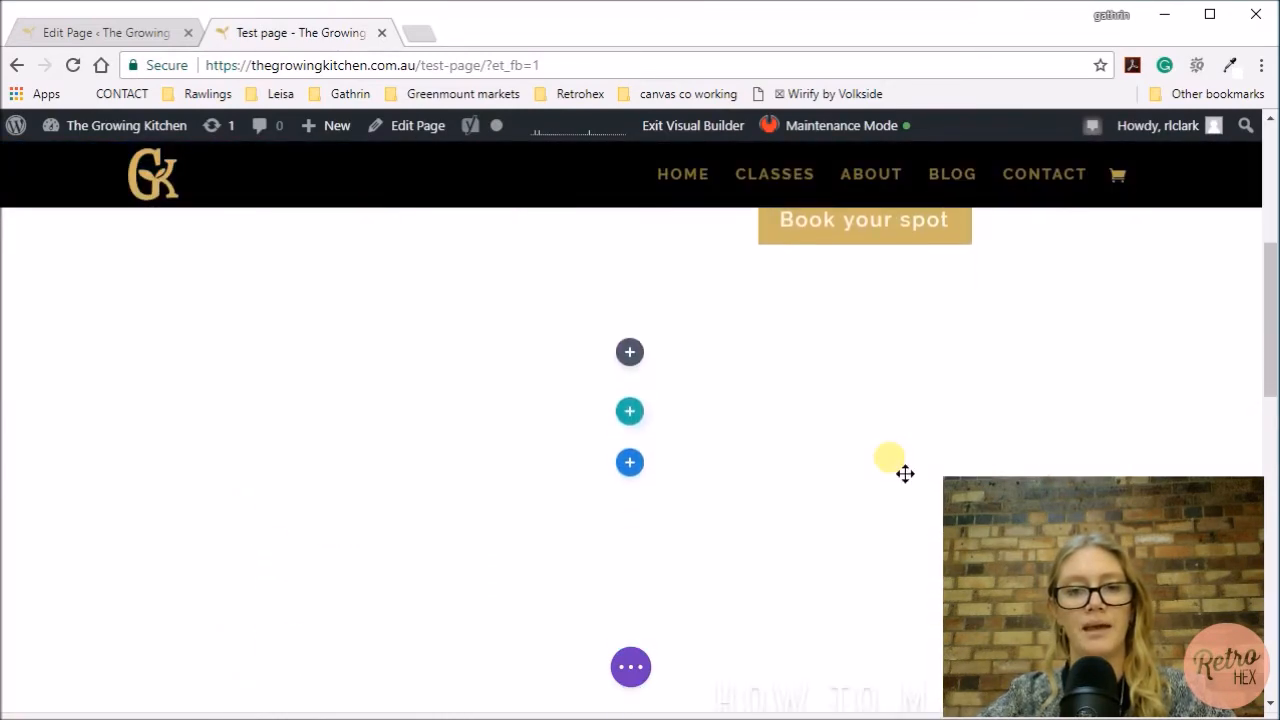
pyautogui.scroll(-3, 905, 473)
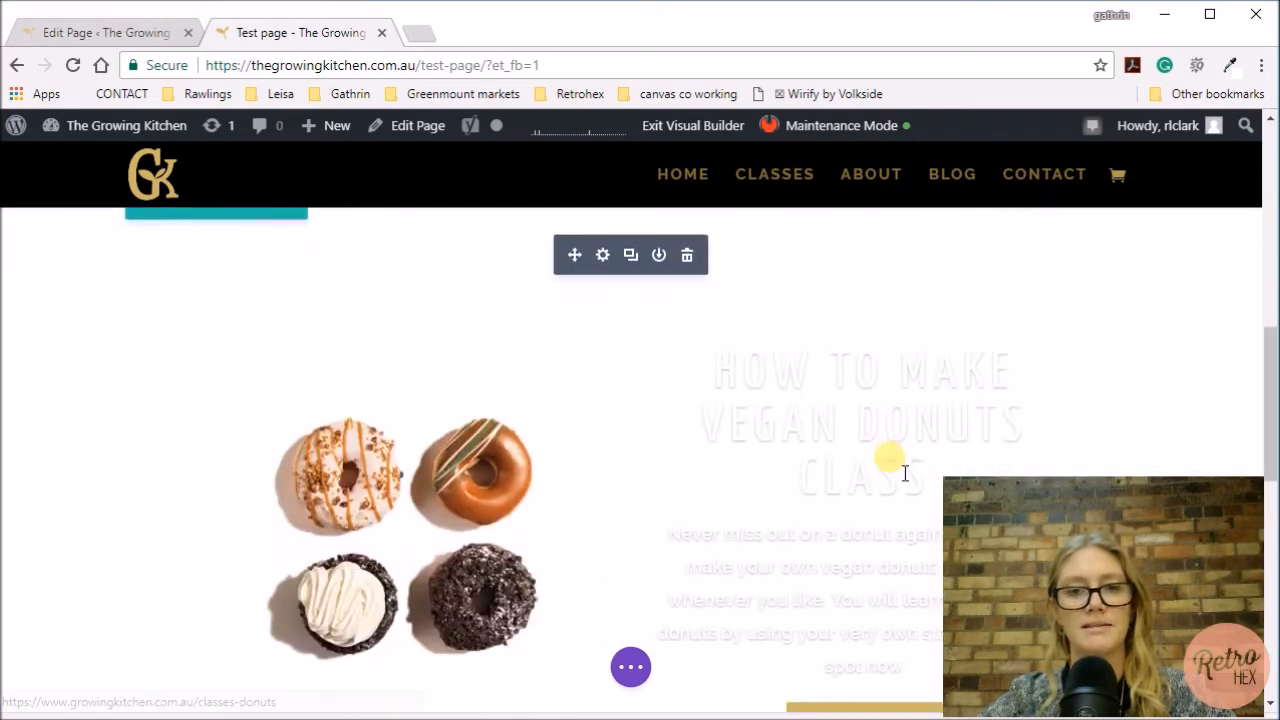
pyautogui.scroll(-4, 700, 564)
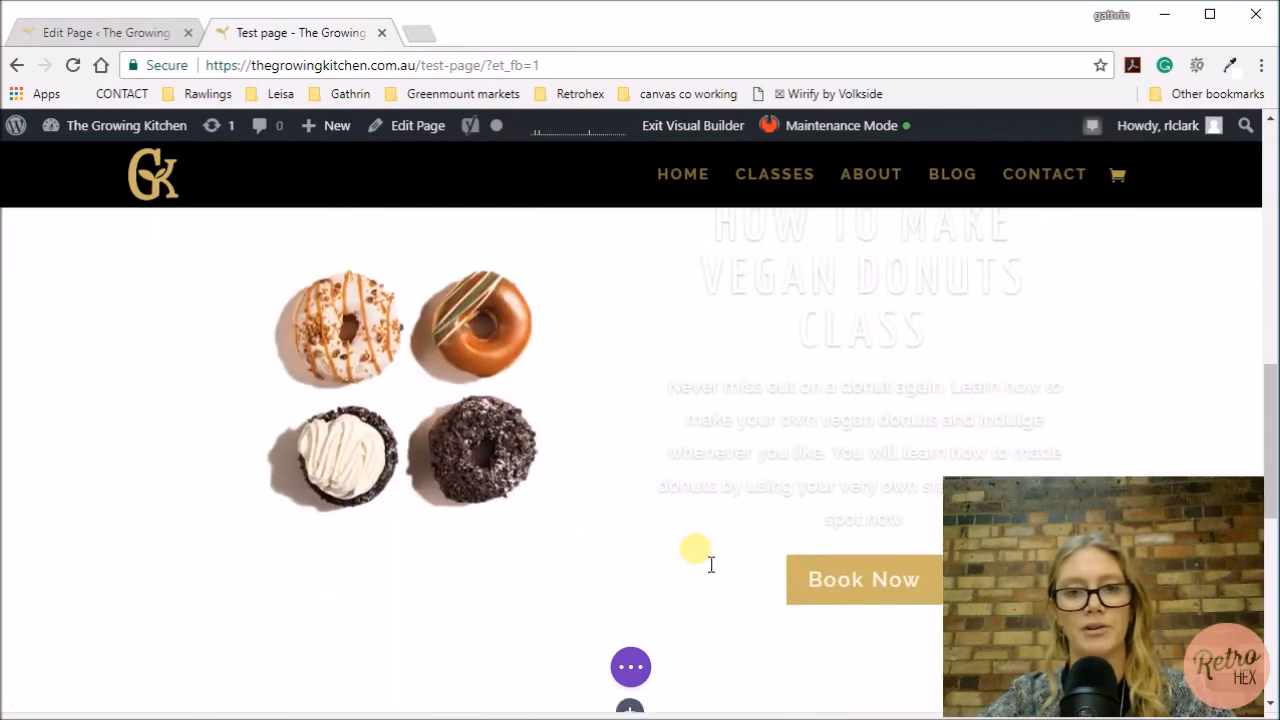
pyautogui.scroll(3, 711, 565)
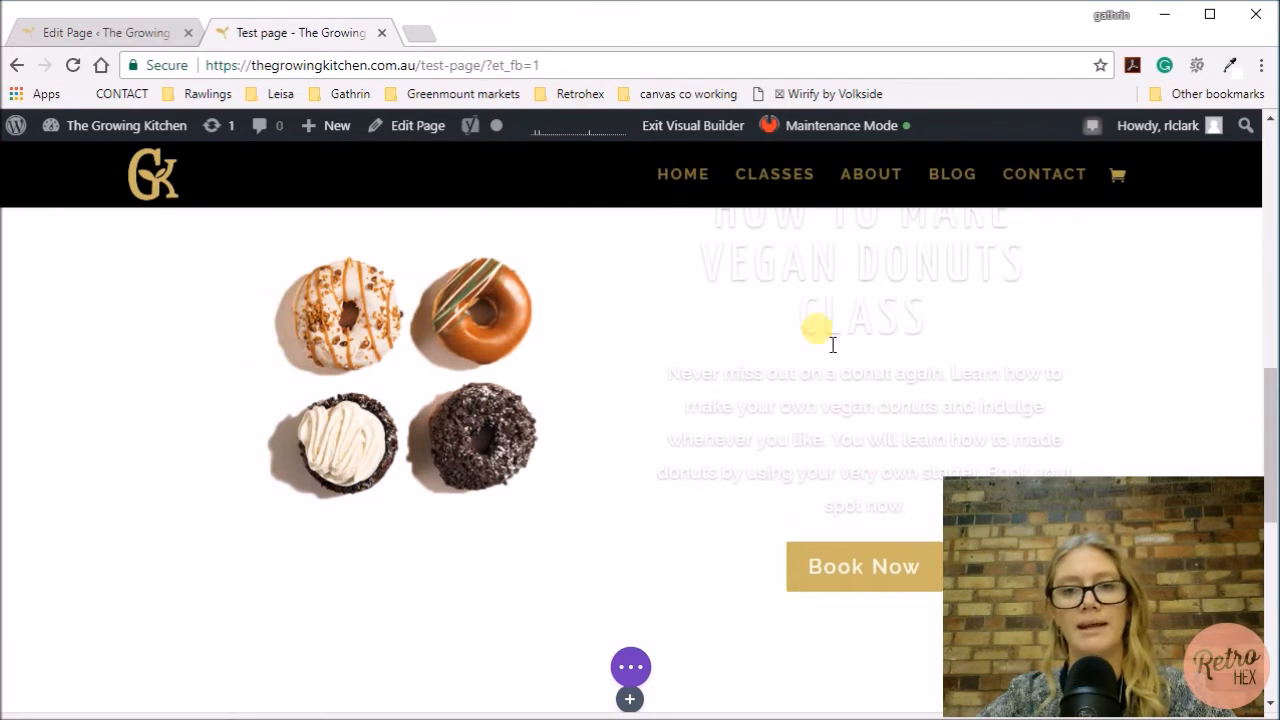
pyautogui.scroll(1, 857, 363)
pyautogui.scroll(-3, 946, 360)
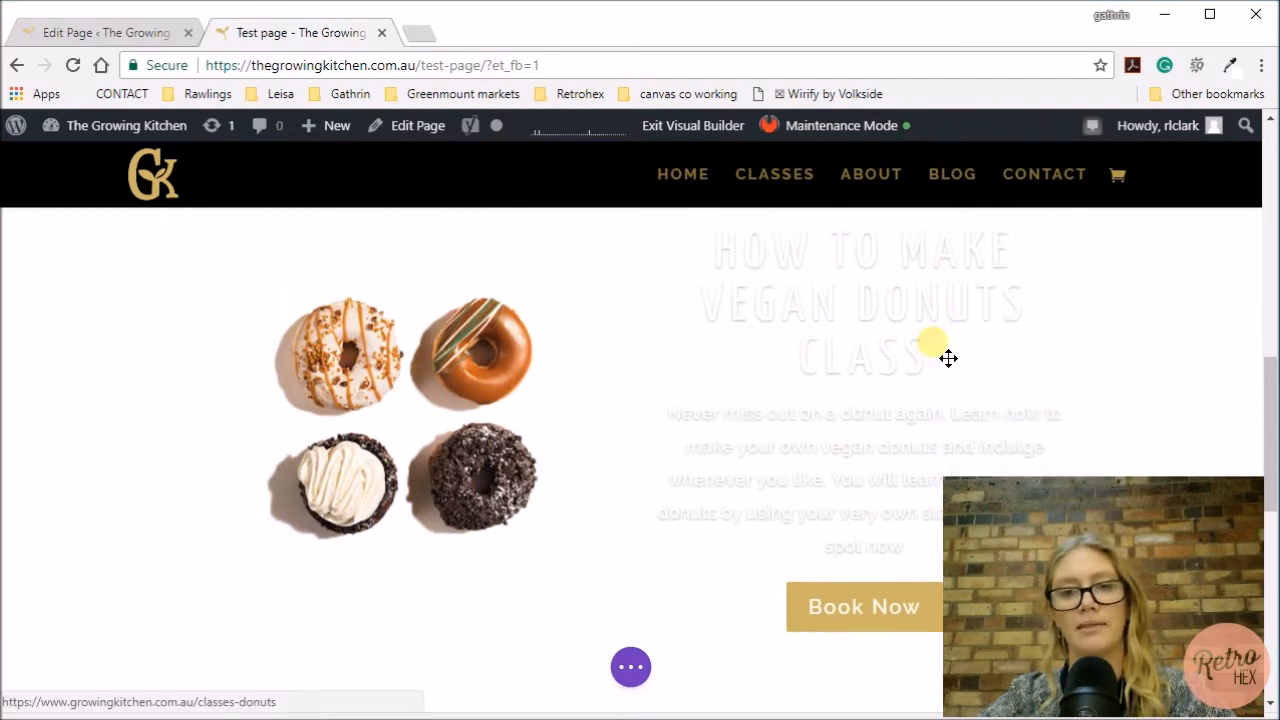
pyautogui.scroll(3, 843, 494)
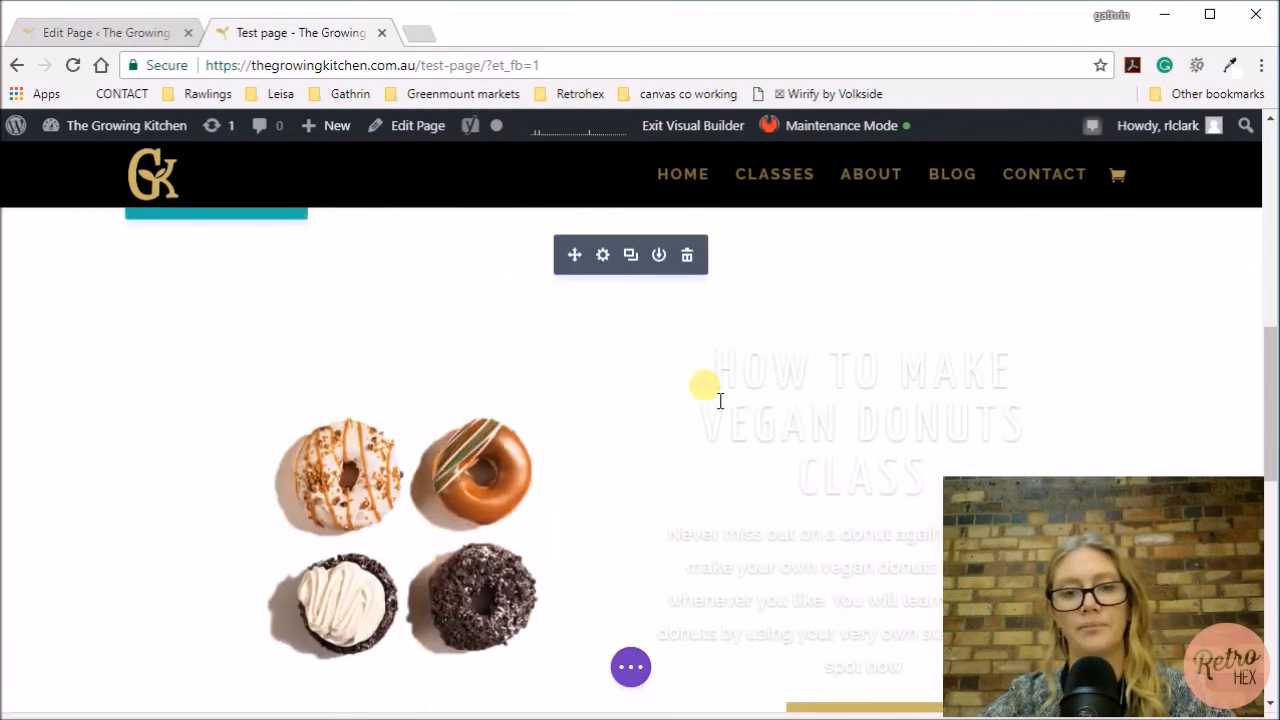
# Set the title text color of the "How to make vegan donuts class" slider to #cbb666
pyautogui.click(602, 256)
pyautogui.click(286, 290)
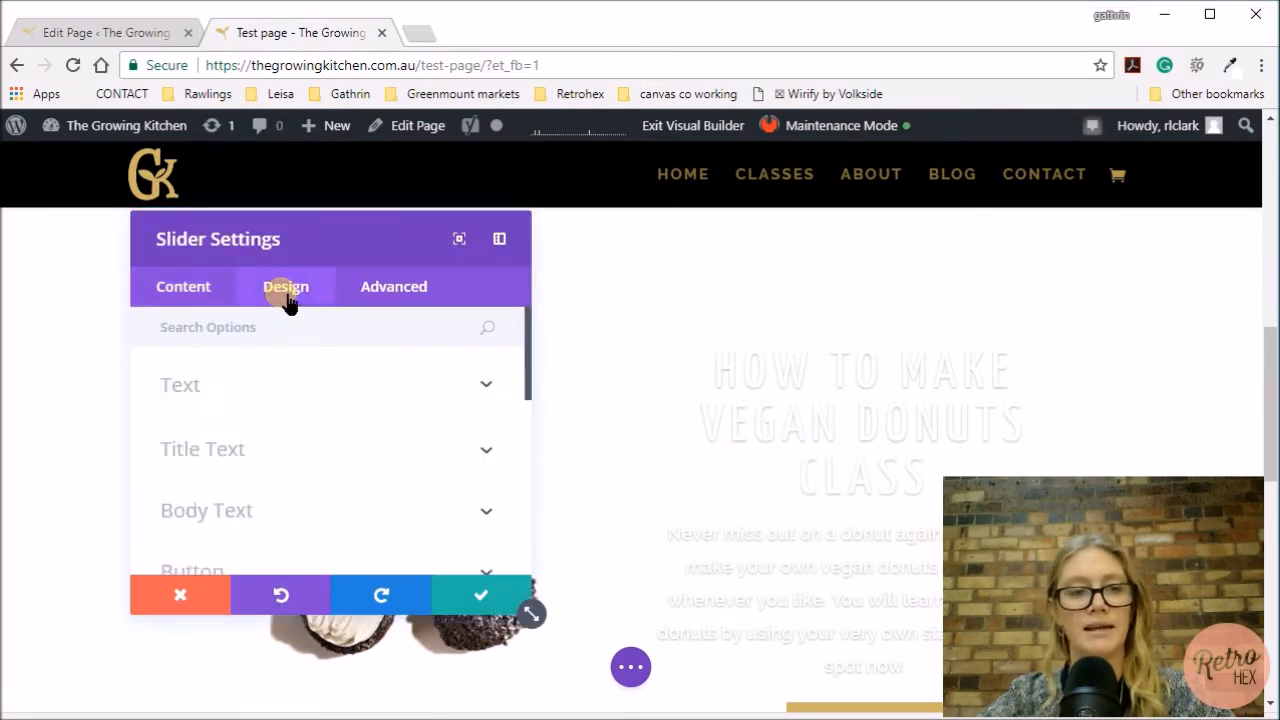
pyautogui.click(251, 394)
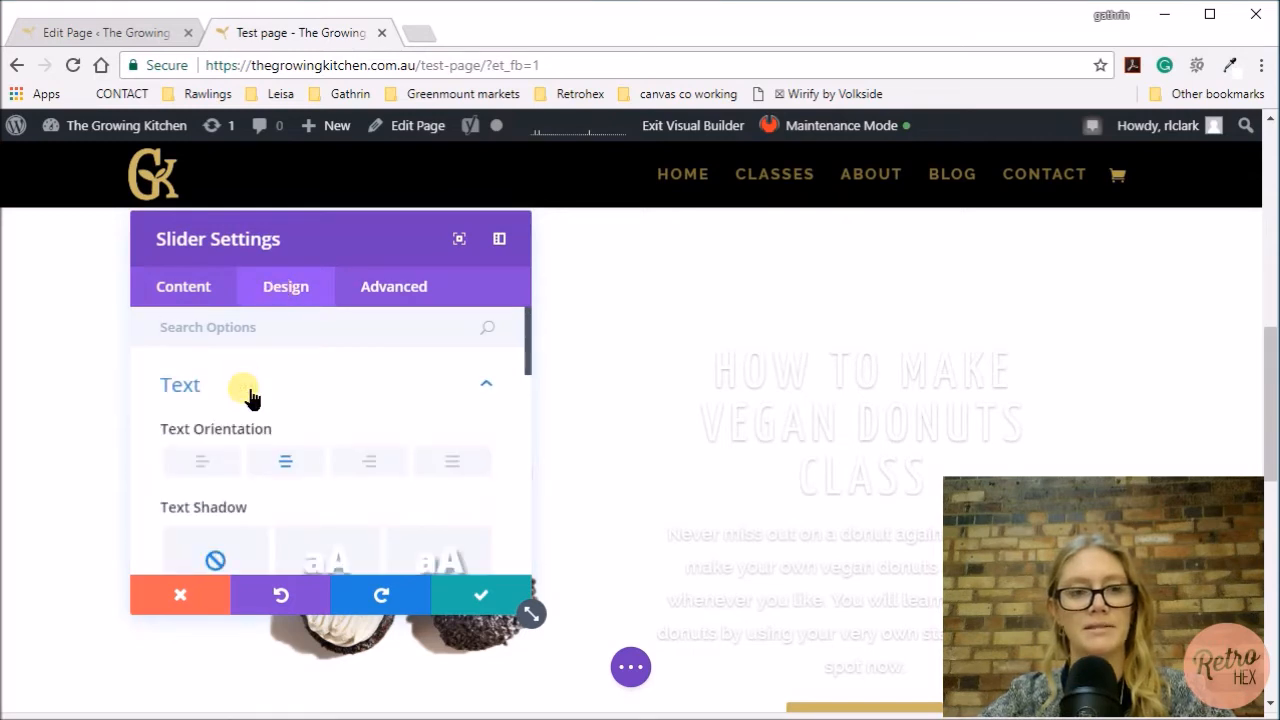
pyautogui.scroll(-5, 381, 424)
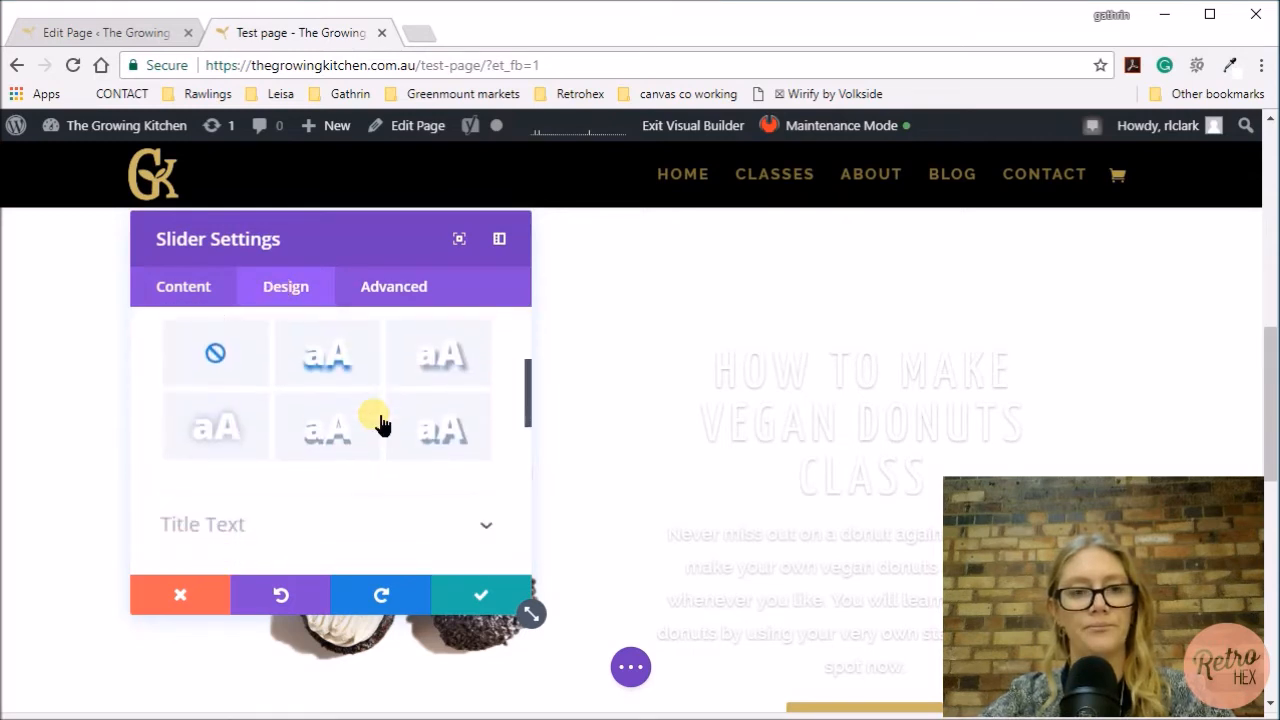
pyautogui.scroll(-1, 378, 415)
pyautogui.click(371, 434)
pyautogui.scroll(-1, 370, 437)
pyautogui.scroll(-5, 370, 437)
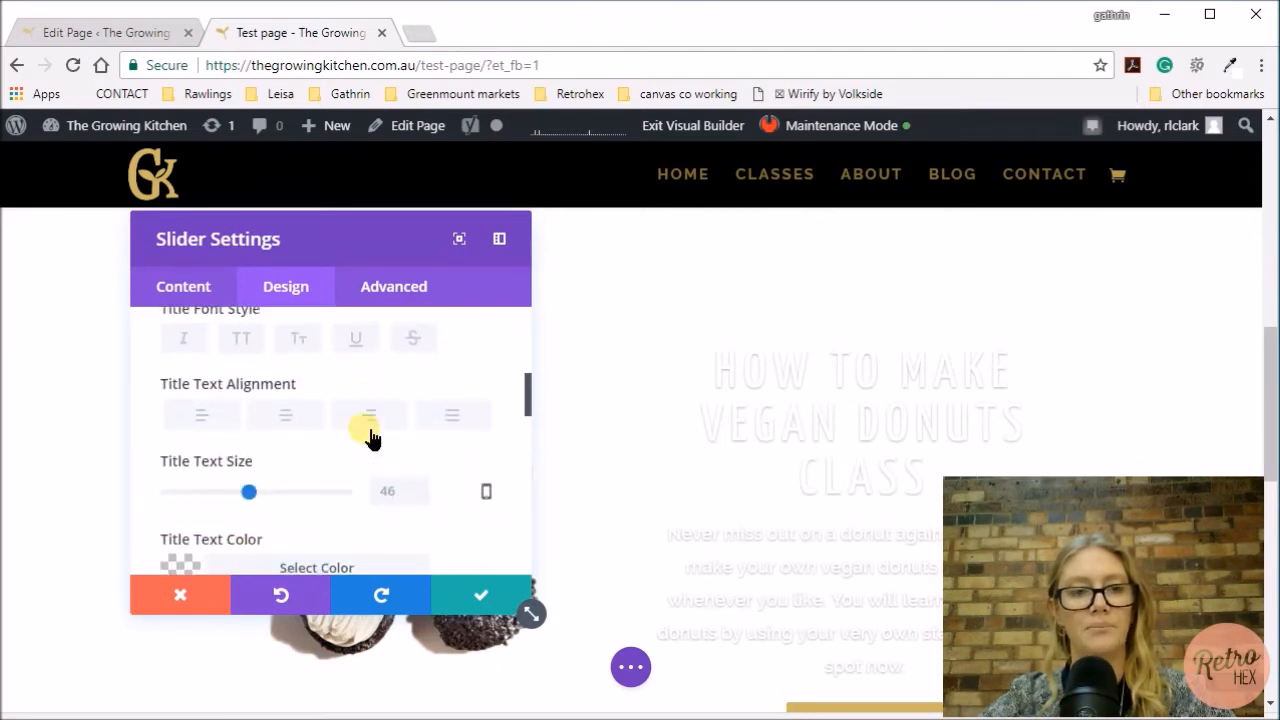
pyautogui.scroll(-1, 364, 428)
pyautogui.click(314, 420)
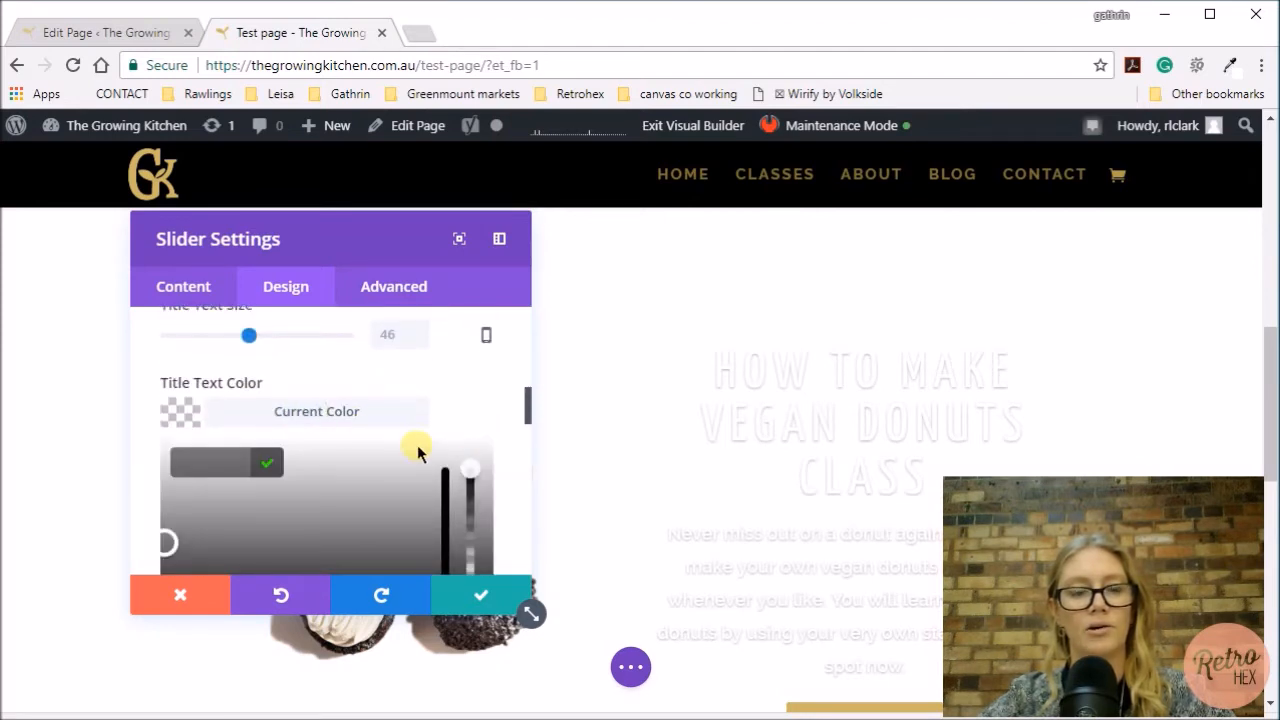
pyautogui.scroll(-1, 313, 451)
pyautogui.write('#cbb666')
pyautogui.tripleClick(253, 416)
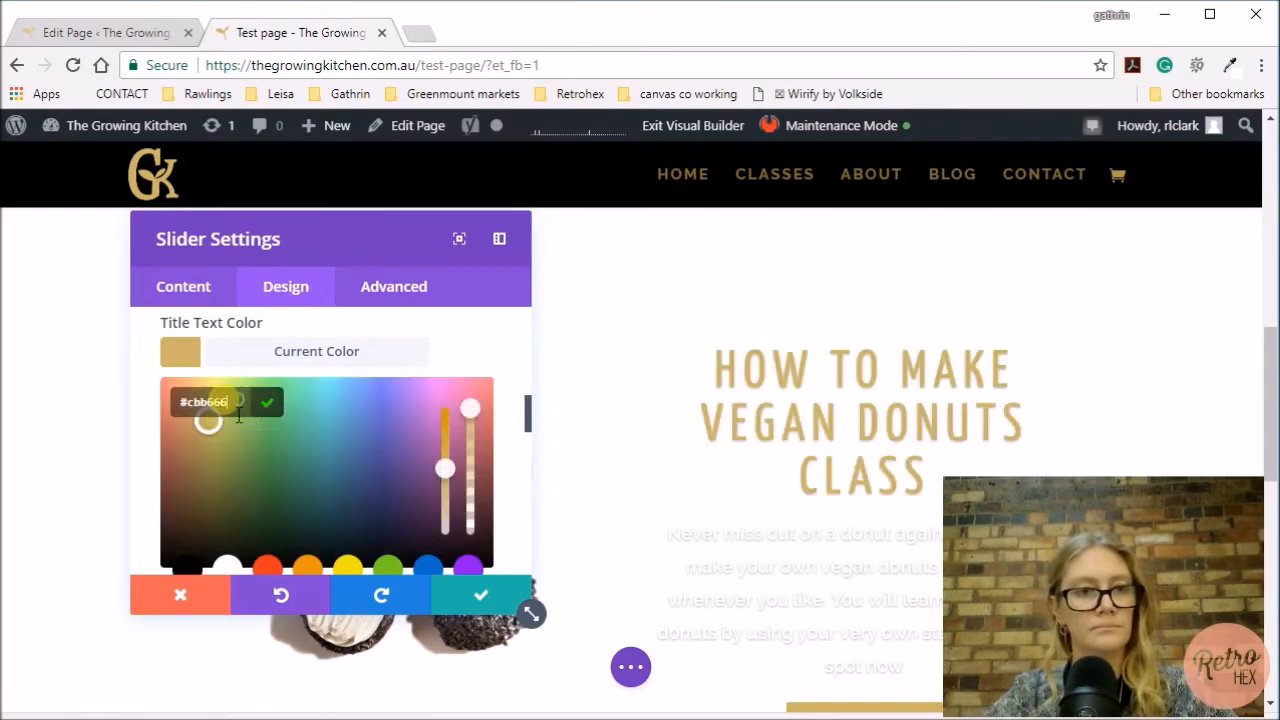
pyautogui.click(510, 347)
# Set the slider's body text color to the same gold as the title, #cbb666, and save the slider settings
pyautogui.scroll(-3, 511, 346)
pyautogui.scroll(-3, 511, 348)
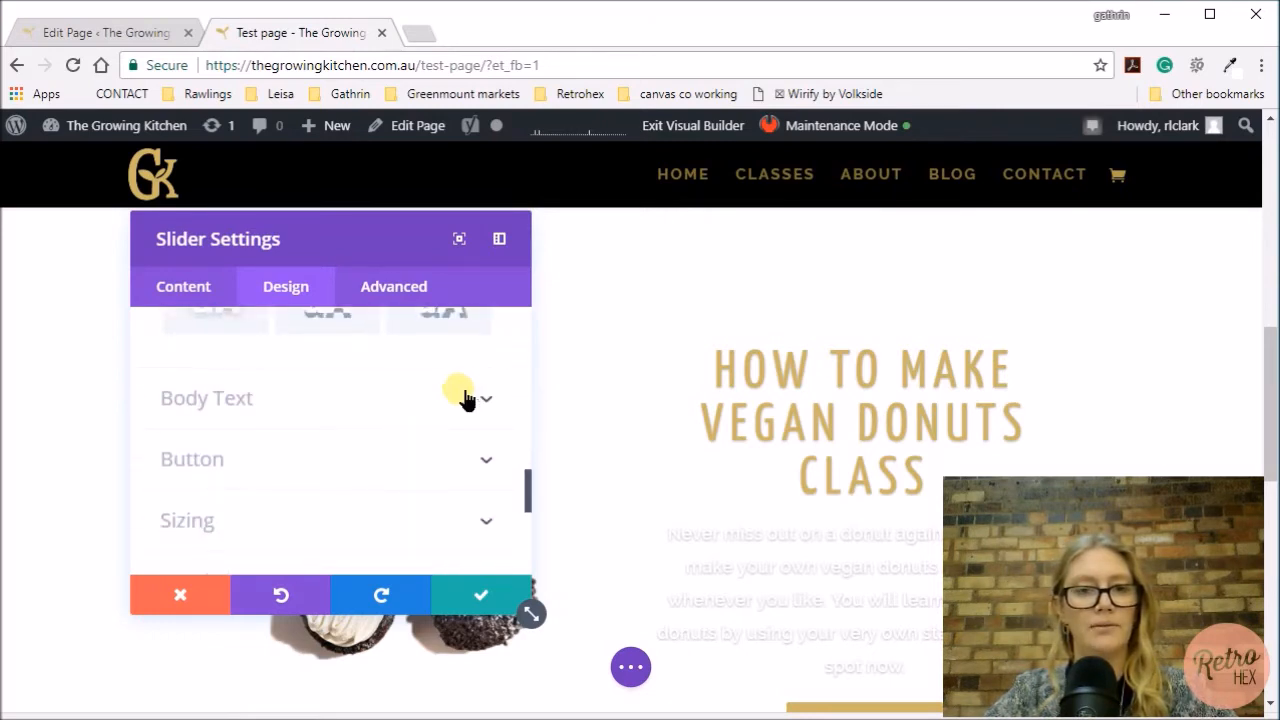
pyautogui.click(466, 398)
pyautogui.scroll(4, 435, 420)
pyautogui.scroll(-3, 435, 420)
pyautogui.scroll(-2, 437, 425)
pyautogui.click(332, 436)
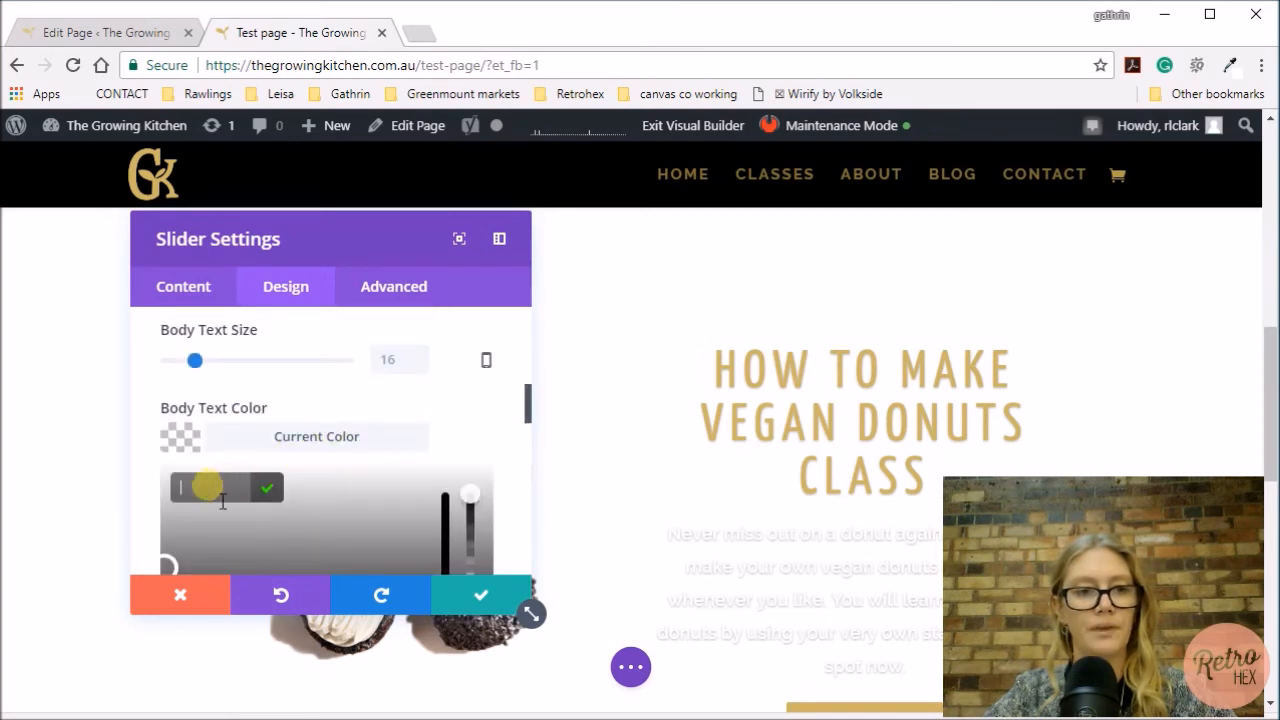
pyautogui.click(222, 490)
pyautogui.hotkey('ctrl', 'v')
pyautogui.click(503, 425)
pyautogui.scroll(-1, 664, 442)
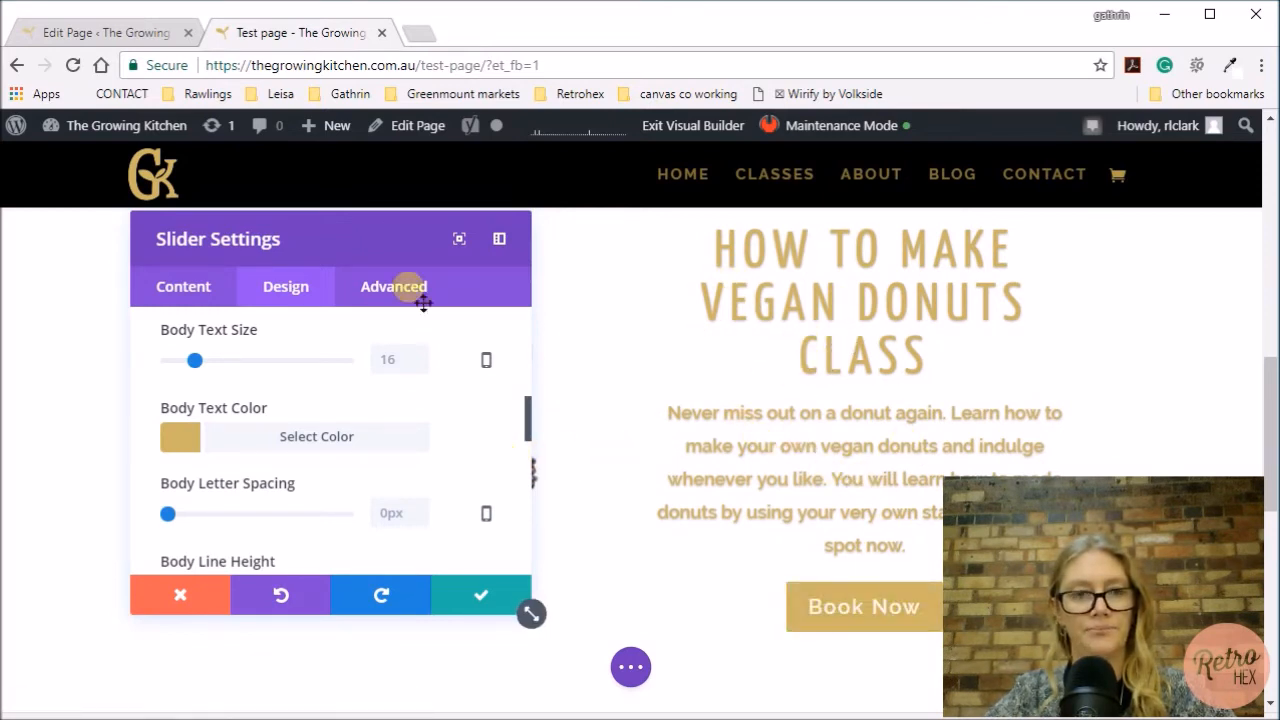
pyautogui.click(479, 598)
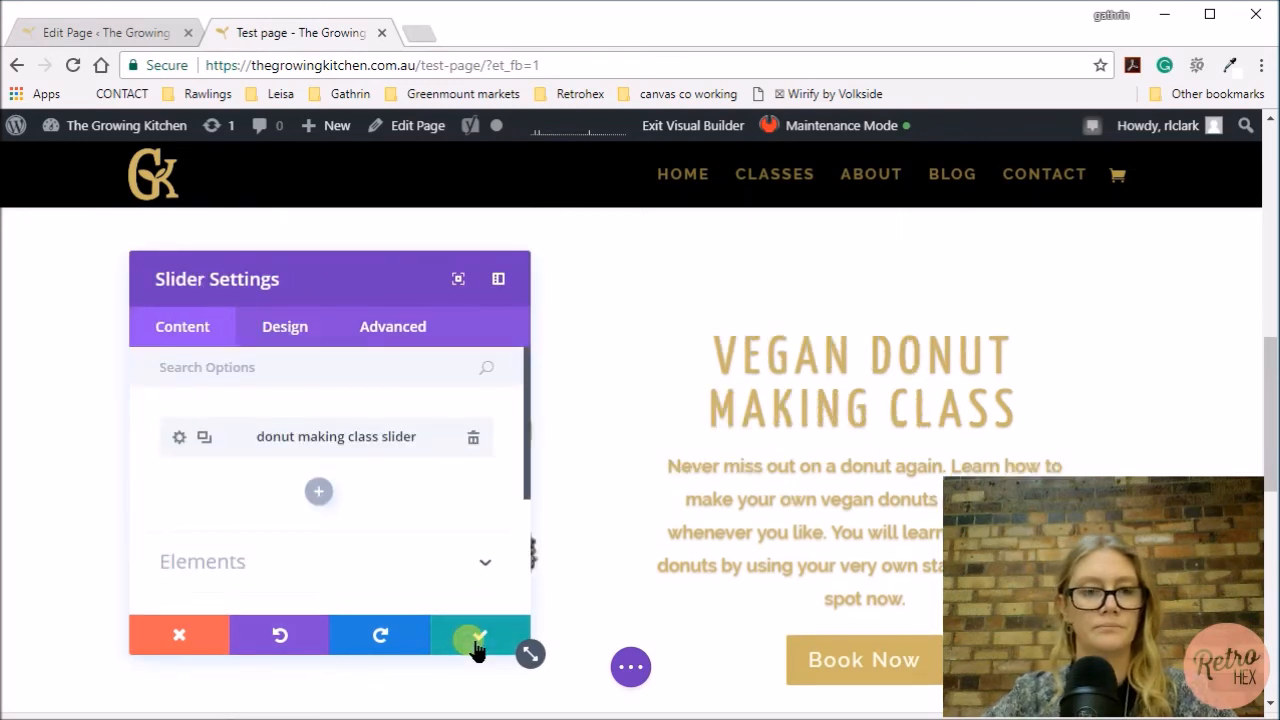
pyautogui.click(477, 640)
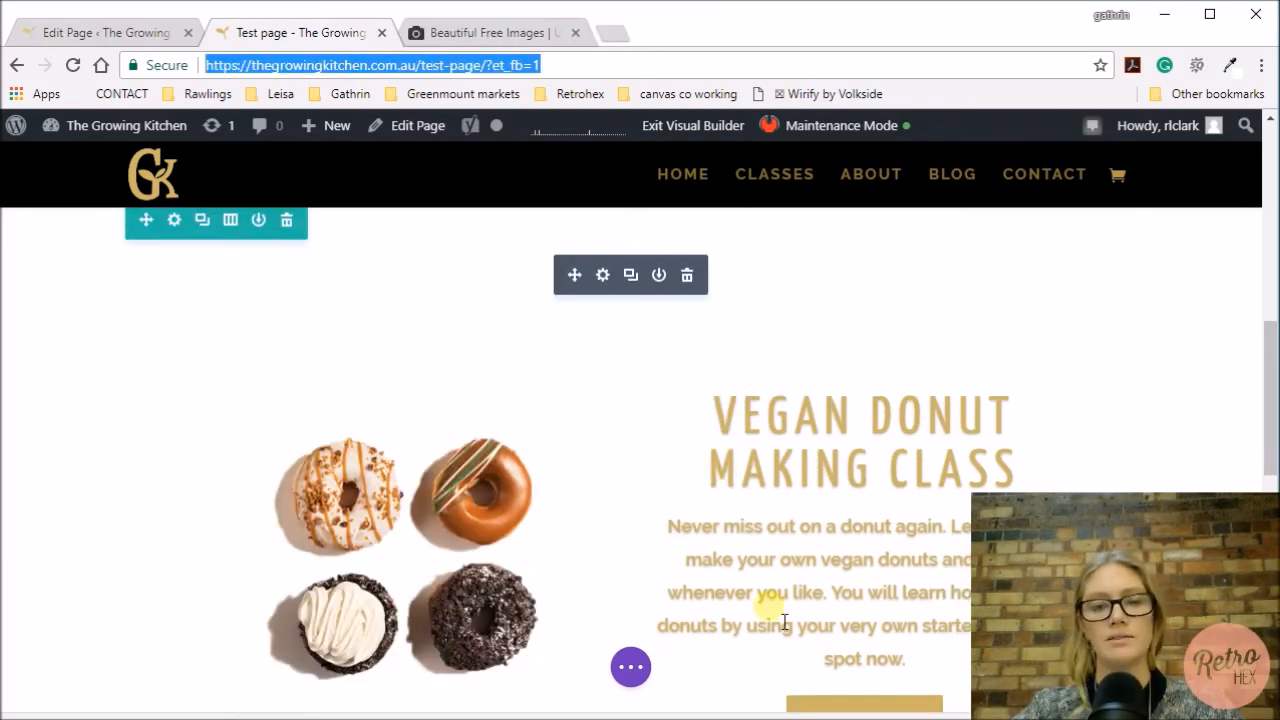
# Add a second slide to the vegan donut slider with the heading "Sourdough Making class"
pyautogui.scroll(-1, 785, 622)
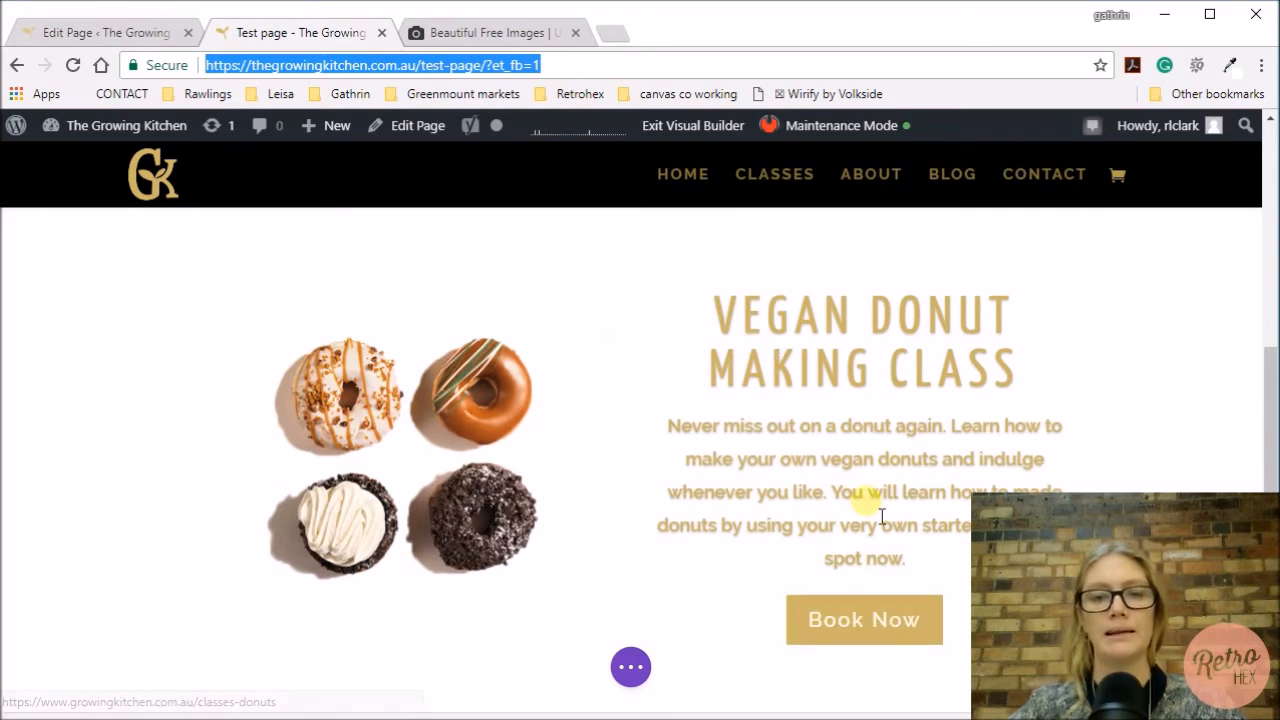
pyautogui.scroll(2, 866, 505)
pyautogui.click(603, 315)
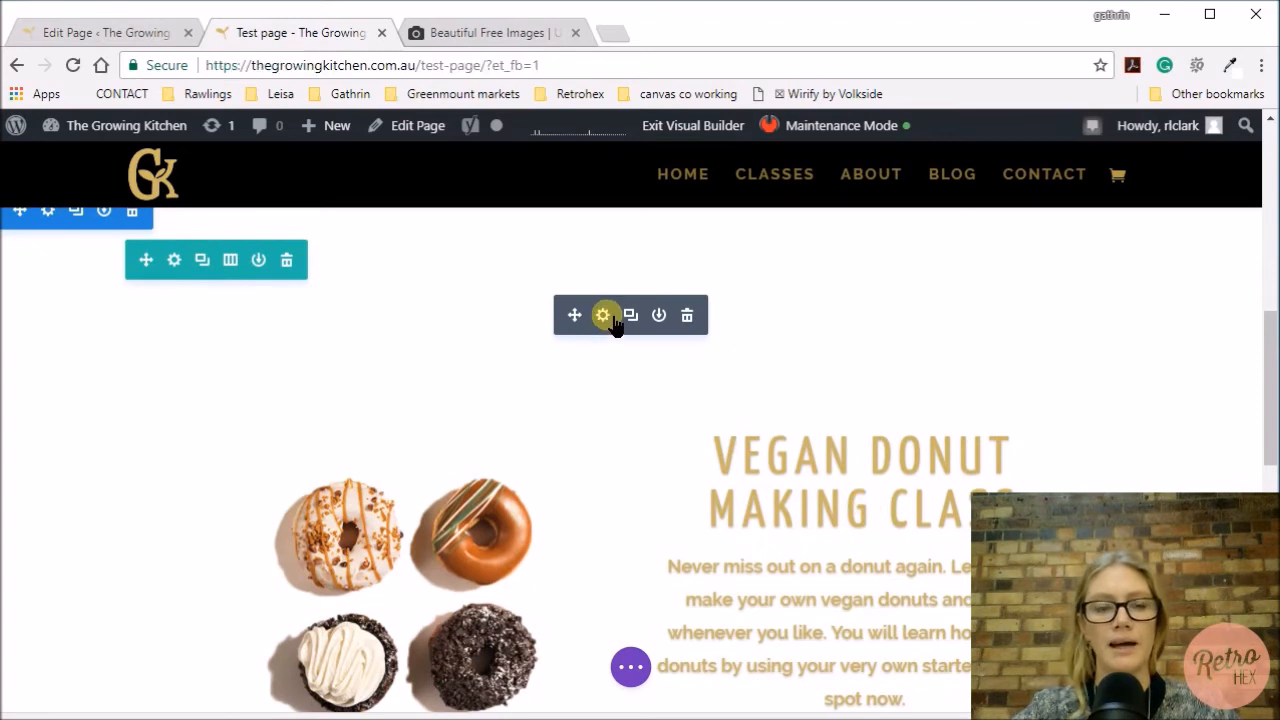
pyautogui.moveTo(1038, 318); pyautogui.dragTo(318, 272)
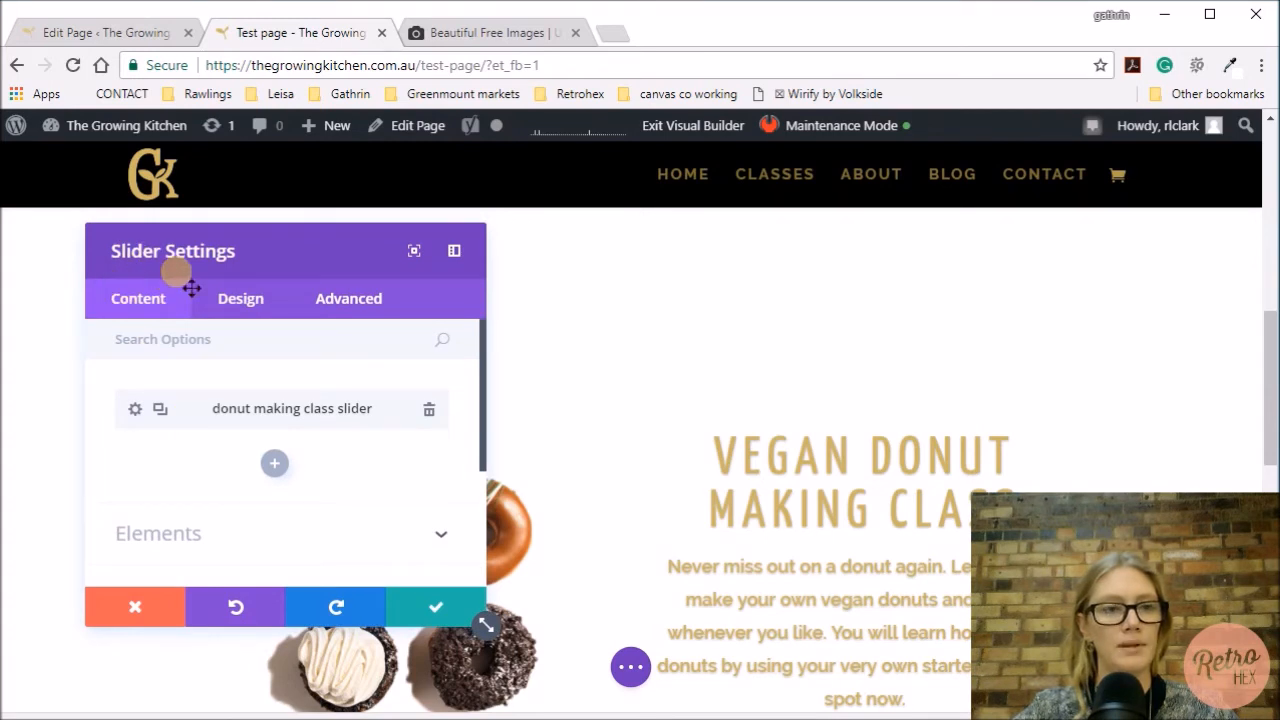
pyautogui.click(275, 465)
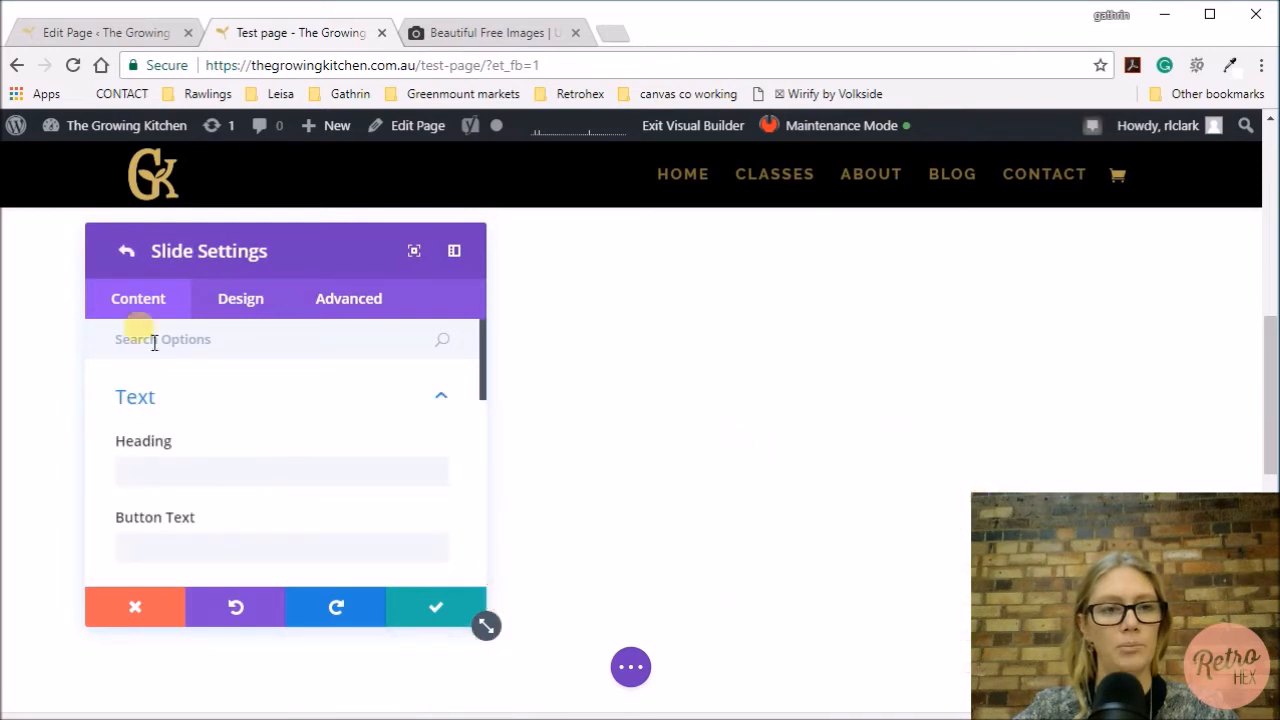
pyautogui.scroll(-1, 257, 480)
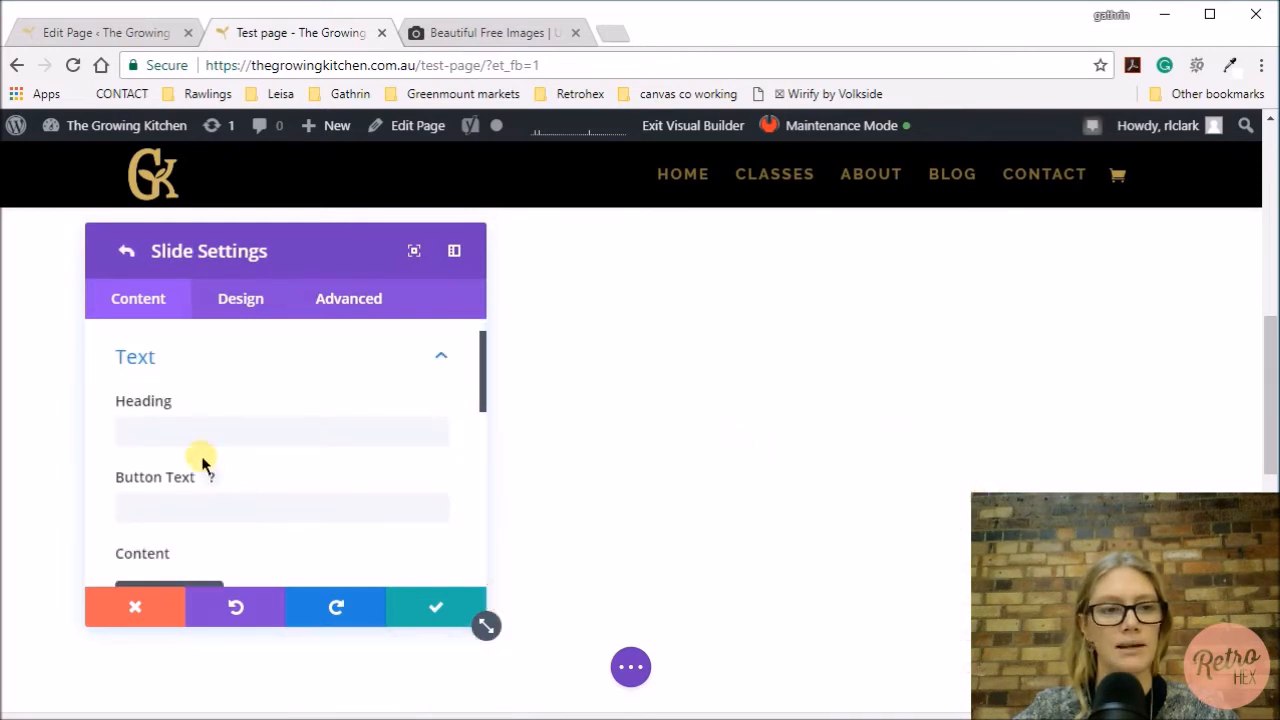
pyautogui.click(183, 431)
pyautogui.write('Sourdough Making class')
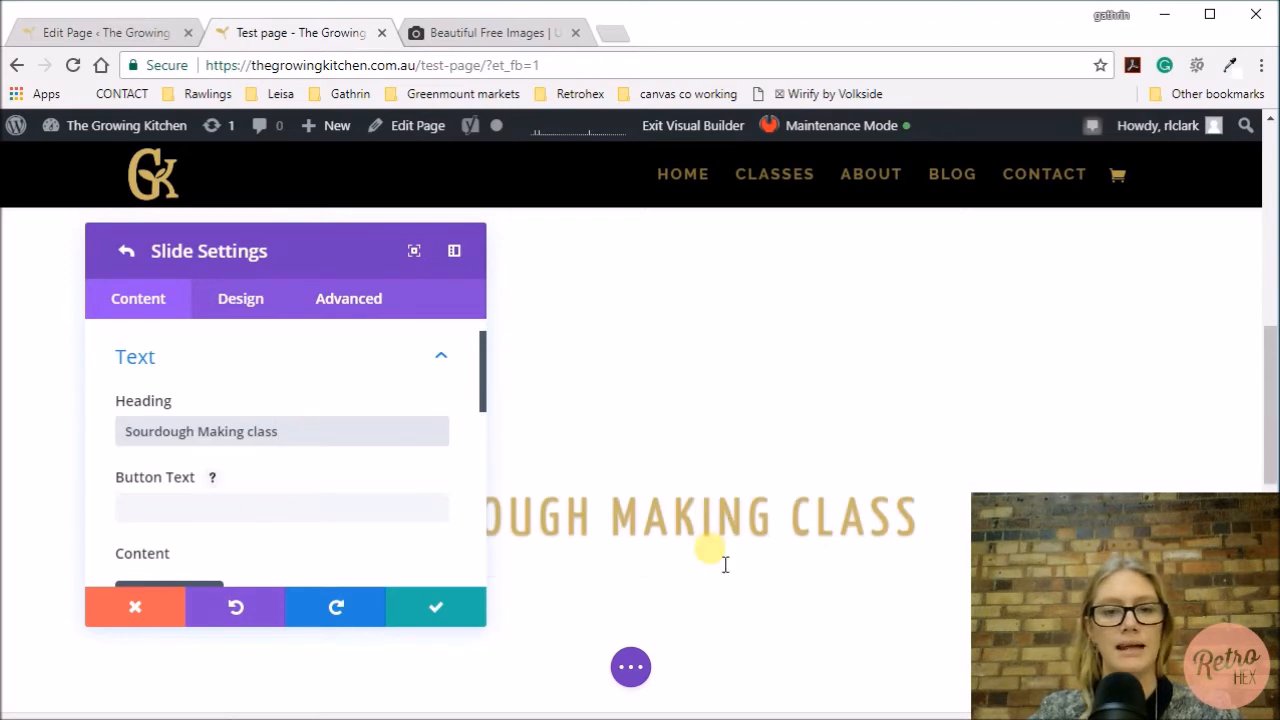
# Set the new slide's button text to "Book Now" and write body text about making your own sourdough starter and sourdough
pyautogui.scroll(-2, 386, 480)
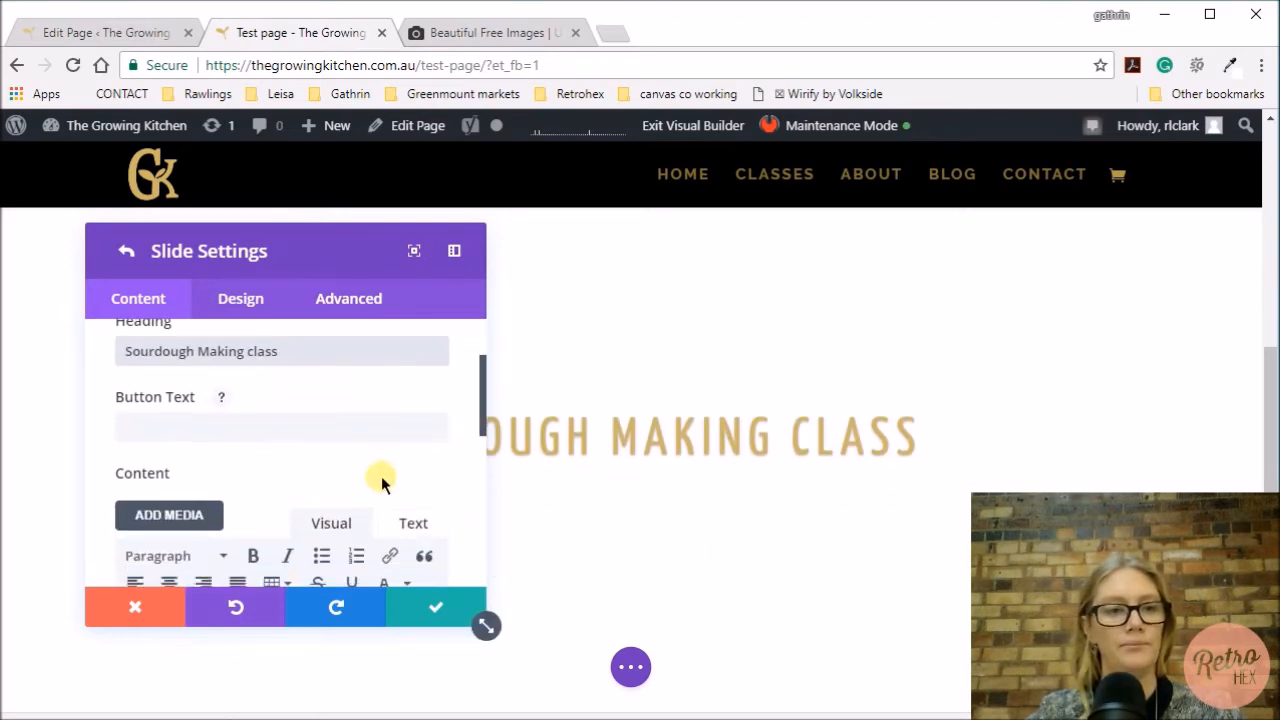
pyautogui.click(186, 429)
pyautogui.write('Book Now')
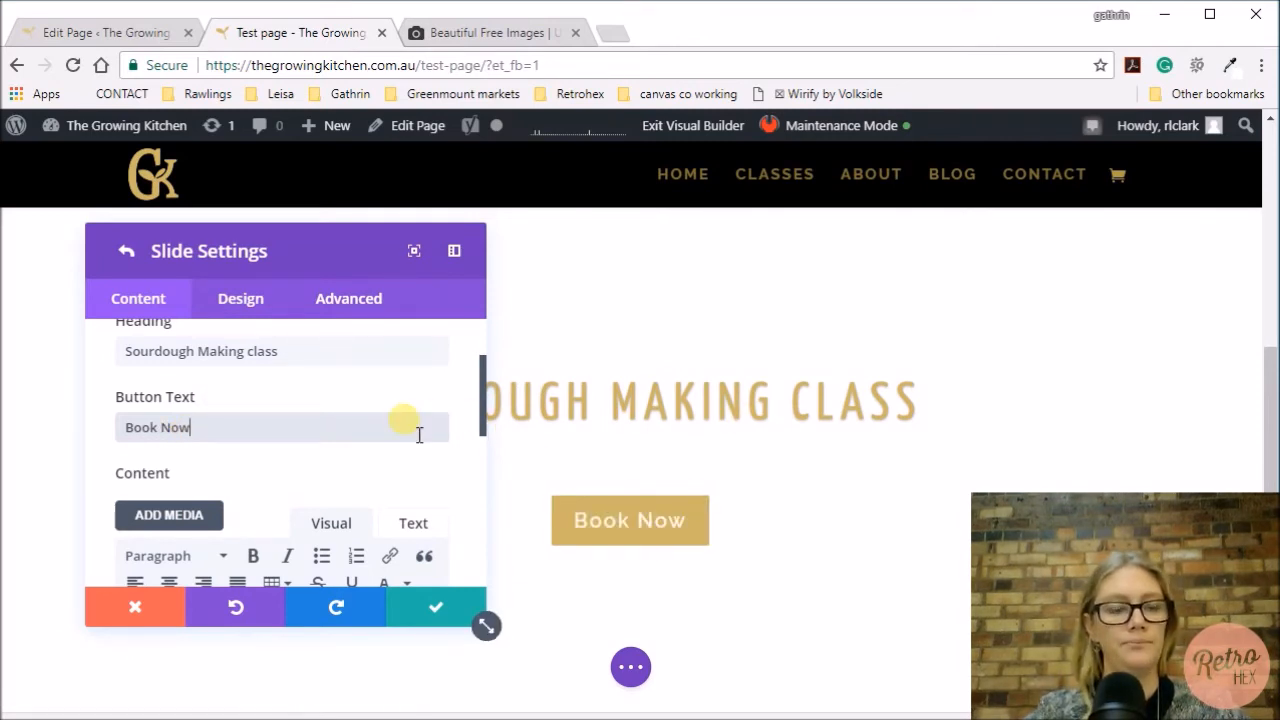
pyautogui.scroll(-2, 410, 430)
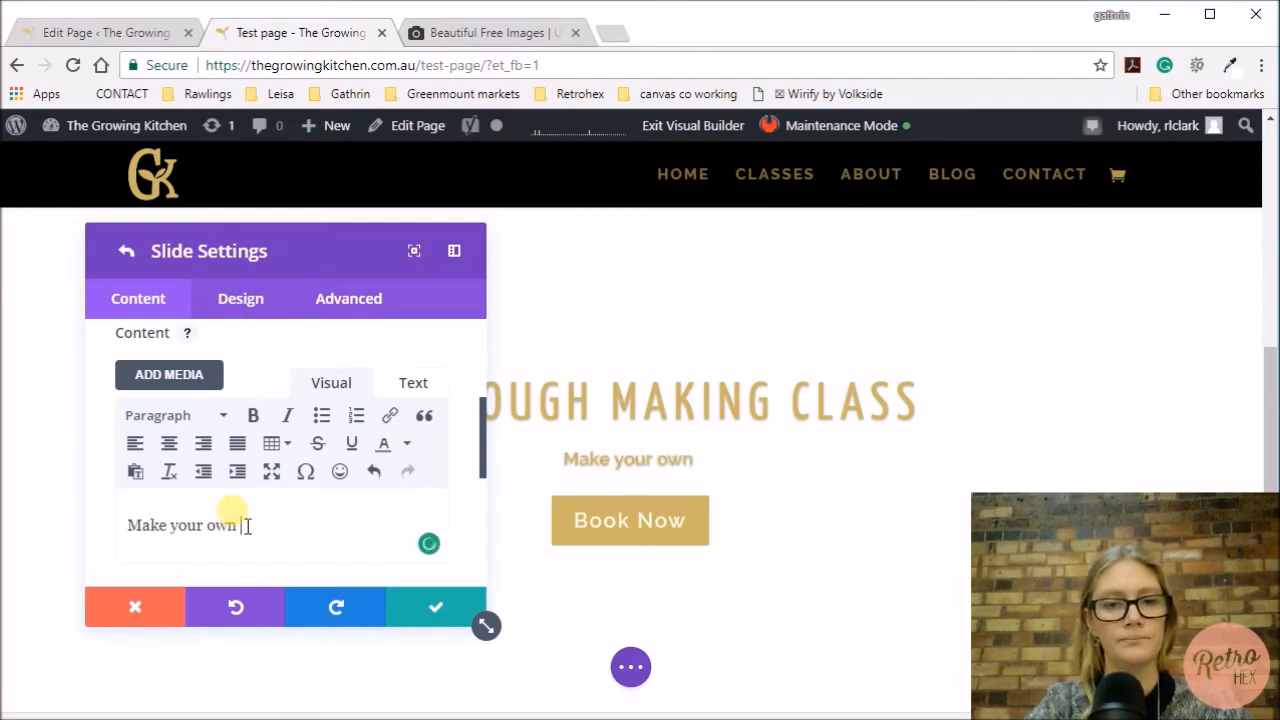
pyautogui.scroll(-4, 220, 470)
pyautogui.click(190, 408)
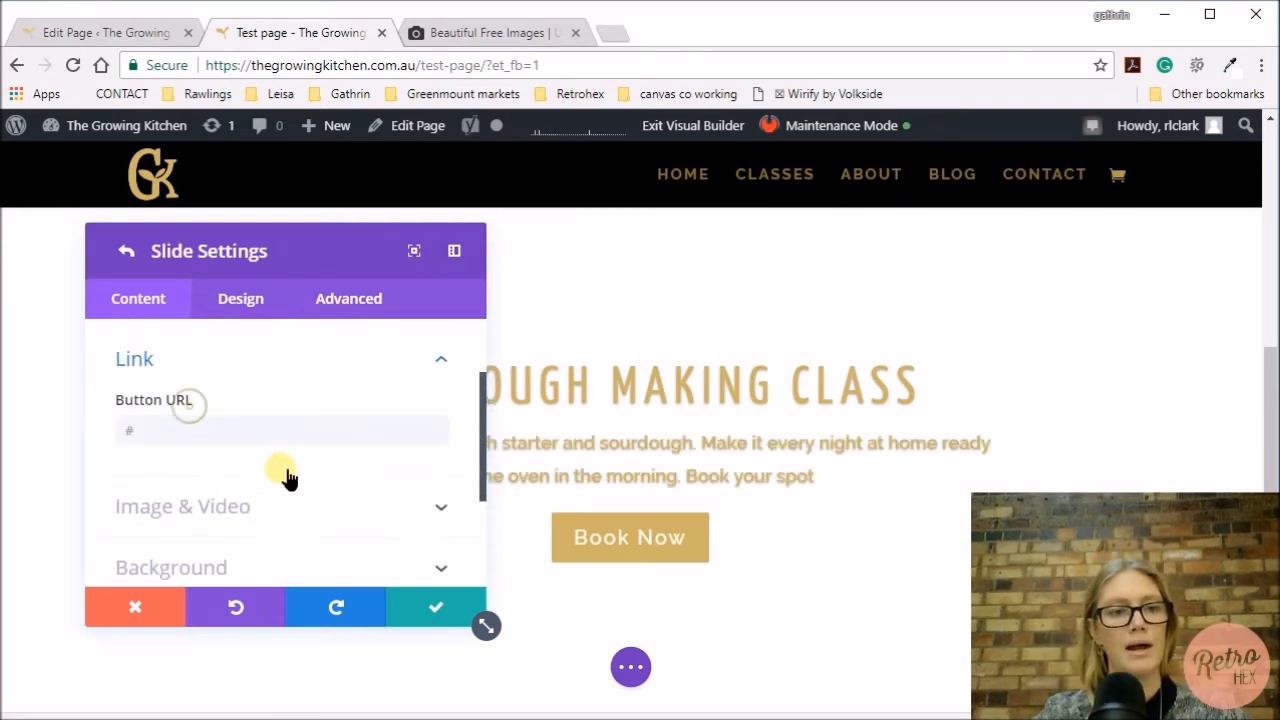
pyautogui.click(169, 431)
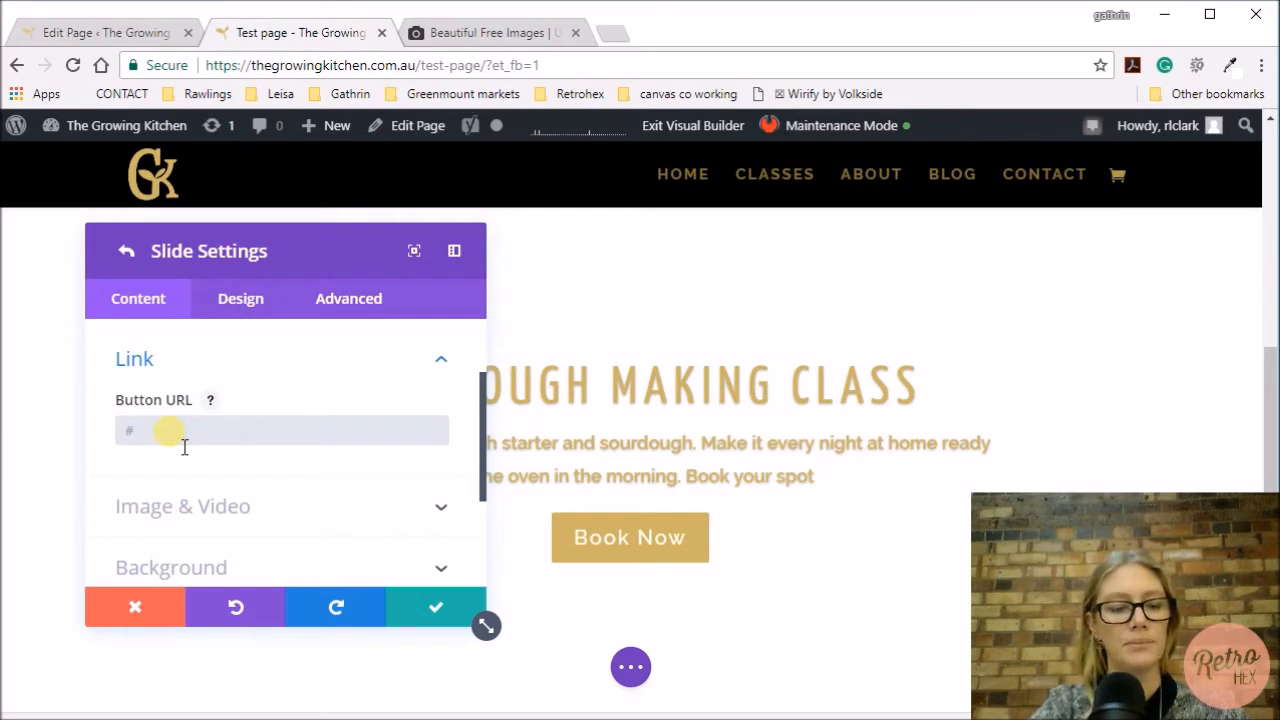
pyautogui.write('https://www.thegrowingkitchen.com.au/classes-sourdough')
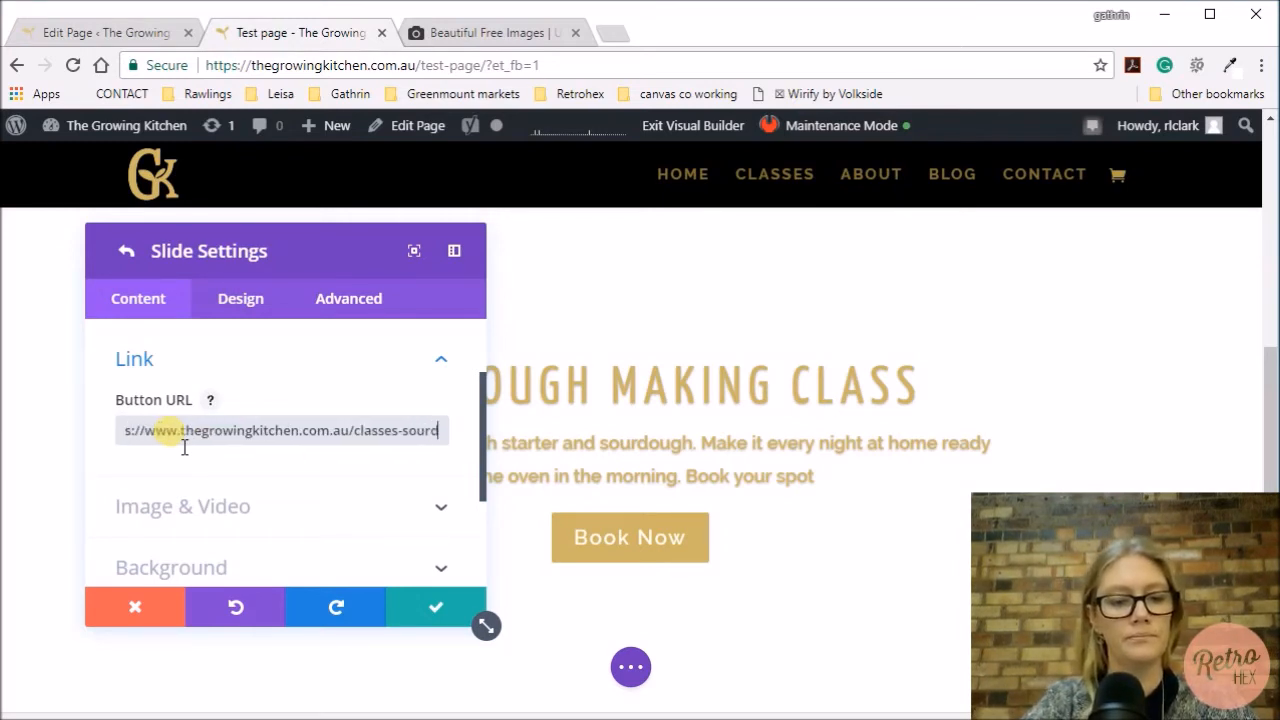
# Set the sourdough slide's image to the bread photo image-2.jpg from the media library
pyautogui.scroll(-1, 183, 443)
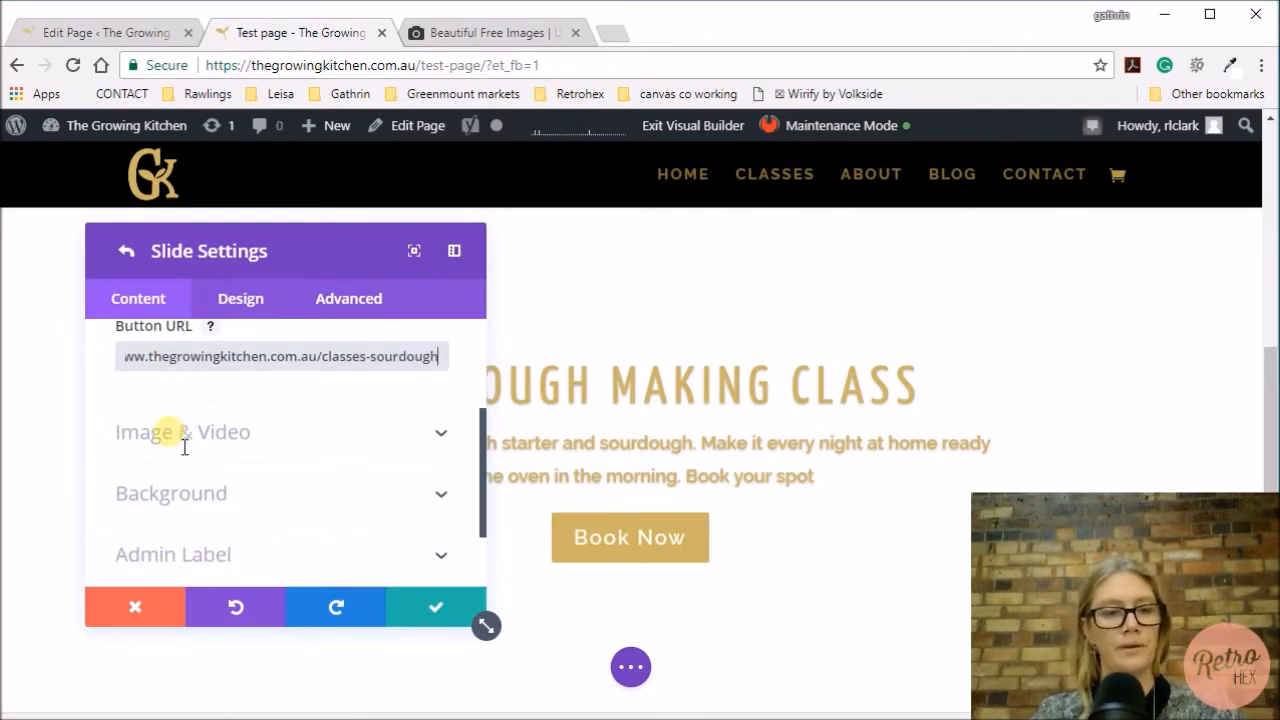
pyautogui.click(427, 436)
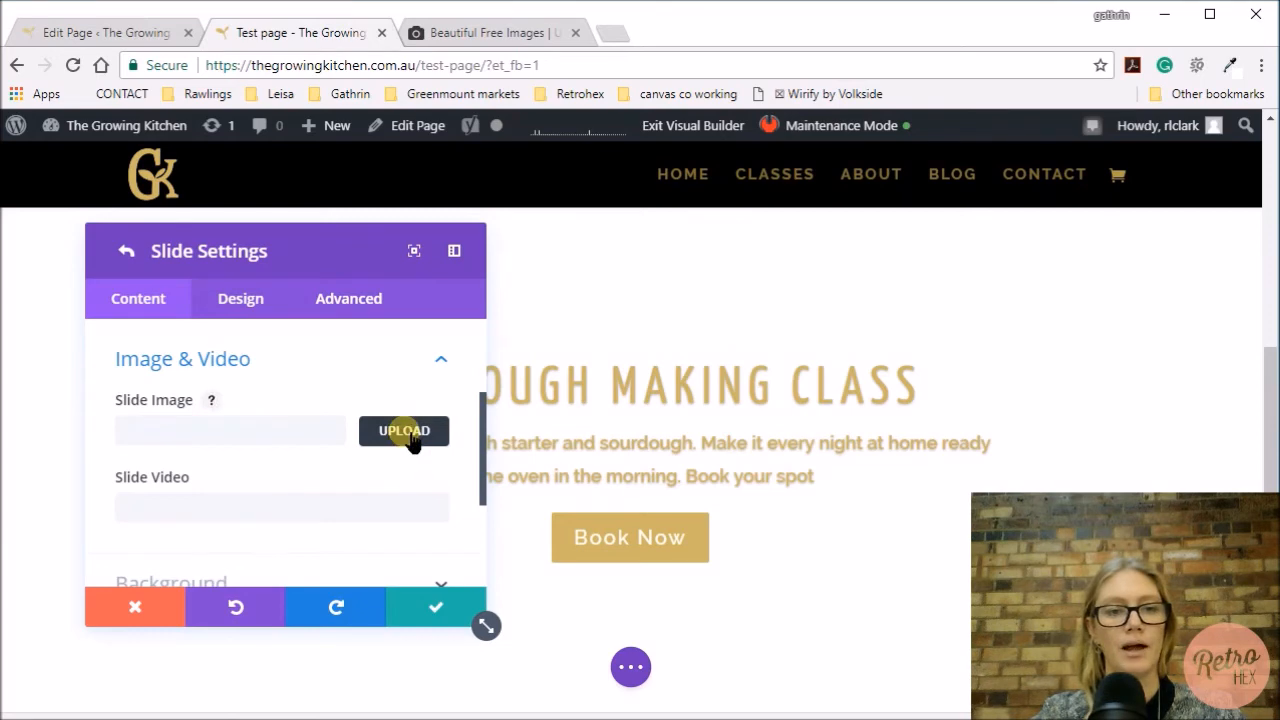
pyautogui.click(404, 431)
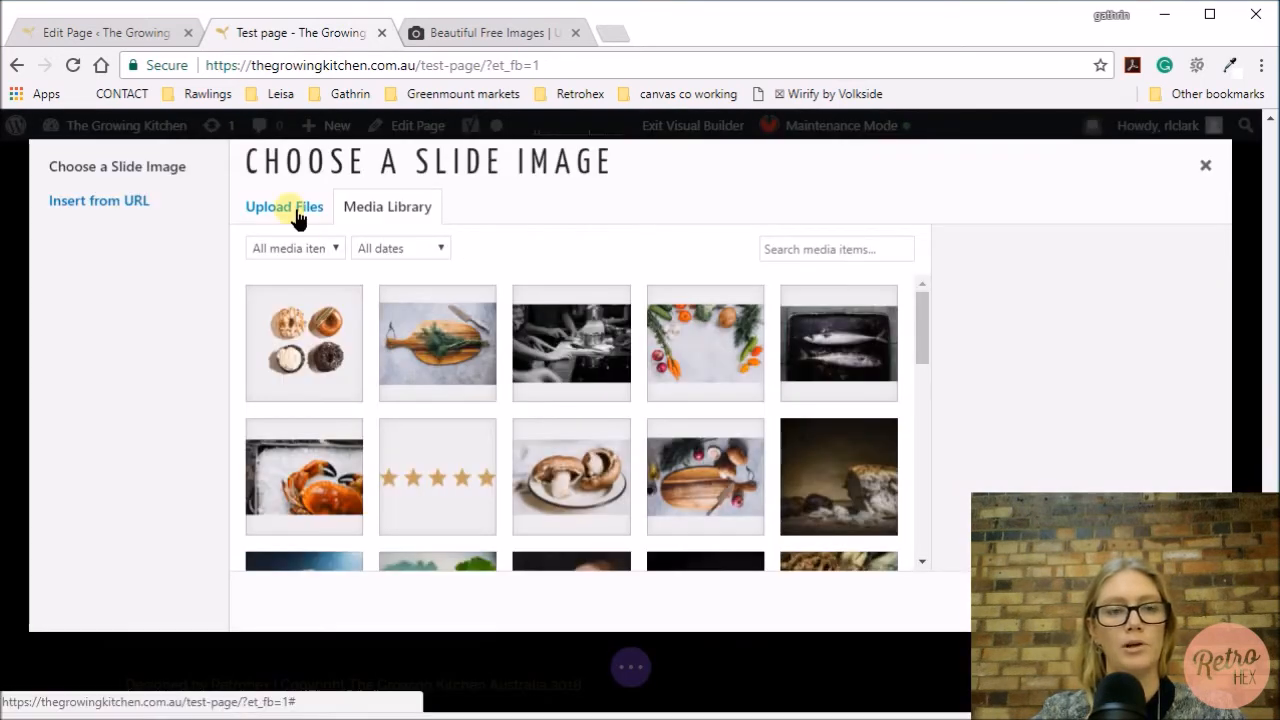
pyautogui.click(840, 476)
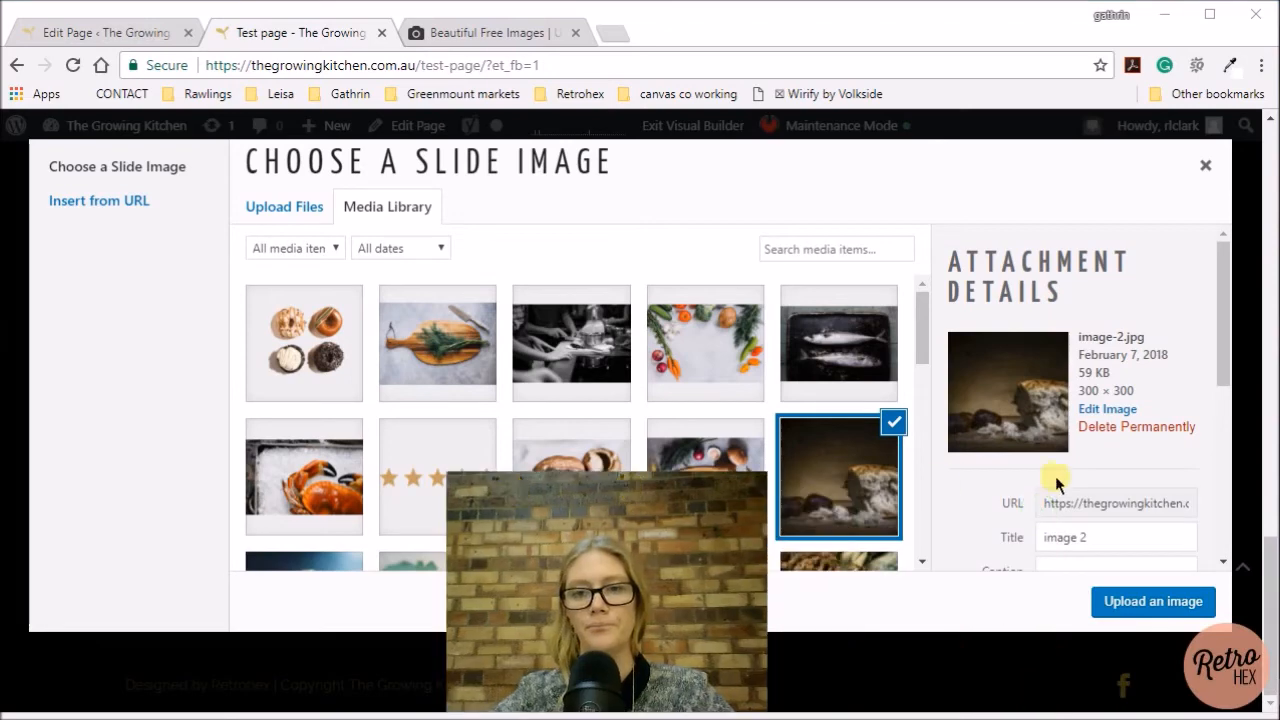
pyautogui.scroll(-2, 1100, 480)
pyautogui.scroll(-3, 1100, 475)
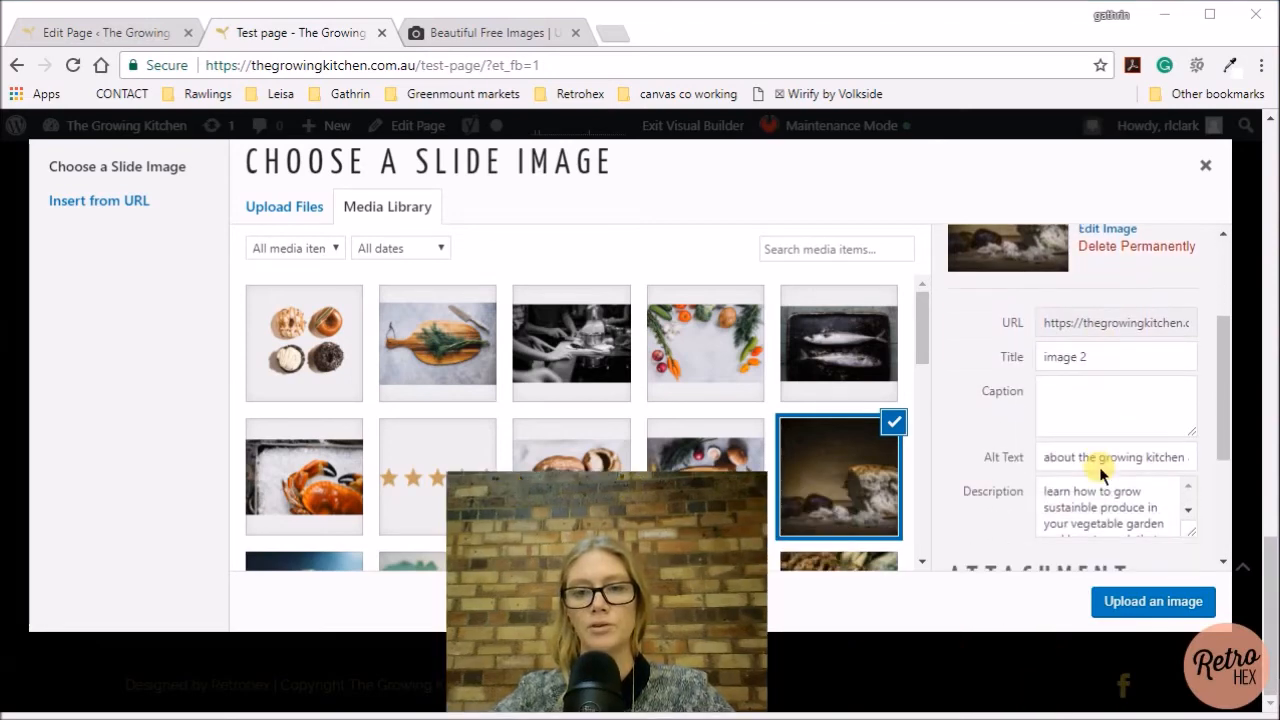
pyautogui.click(1153, 603)
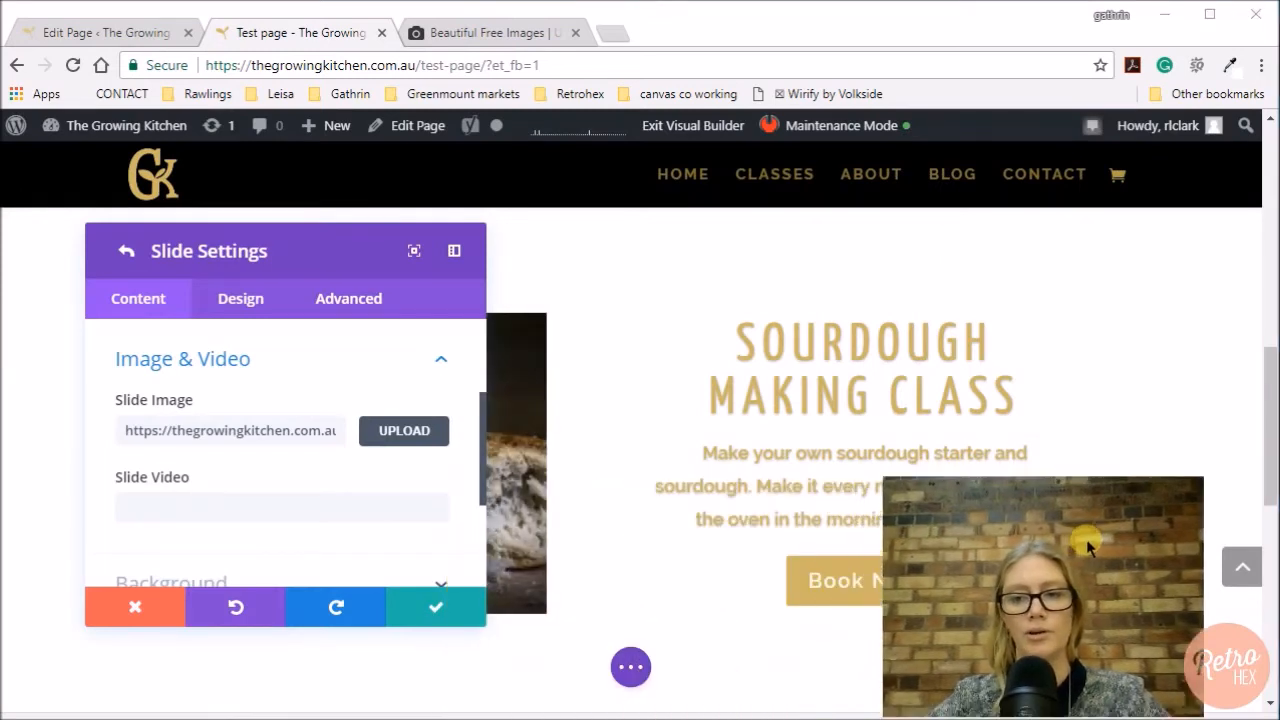
# Set the sourdough slide's background color to black (#000000) and save both the slide and the slider settings
pyautogui.moveTo(343, 250); pyautogui.dragTo(551, 266)
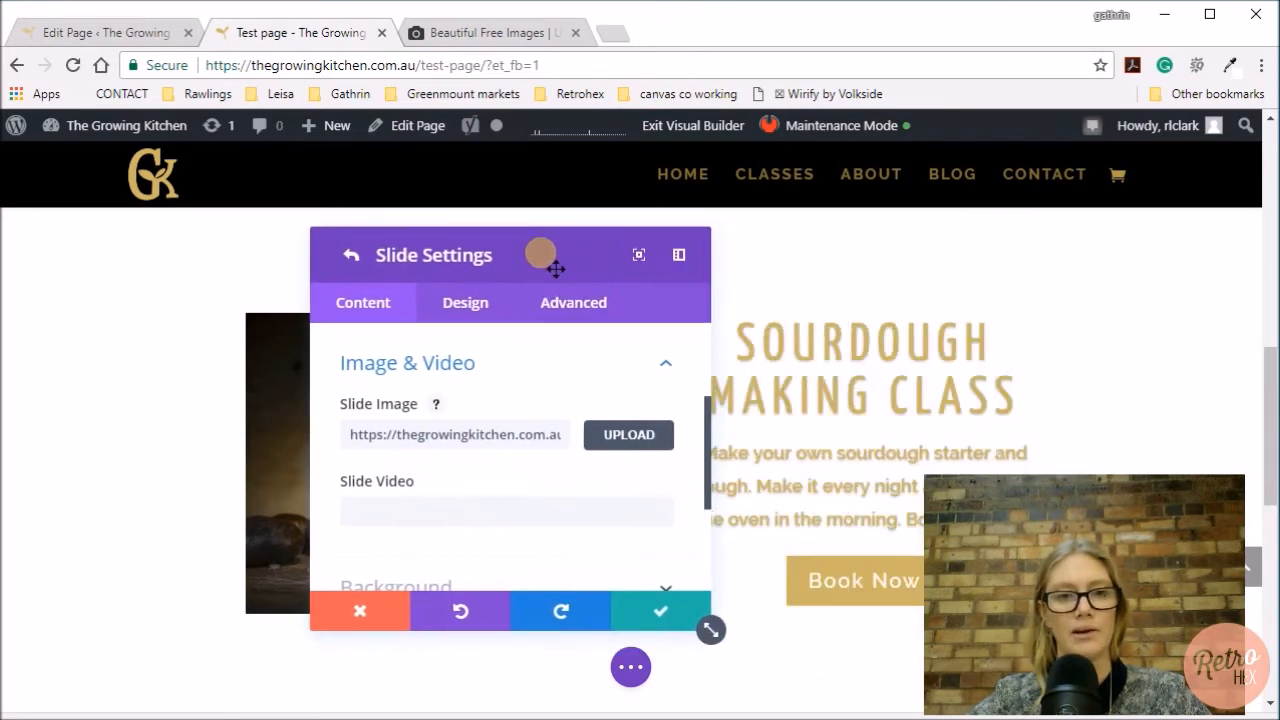
pyautogui.scroll(-3, 561, 464)
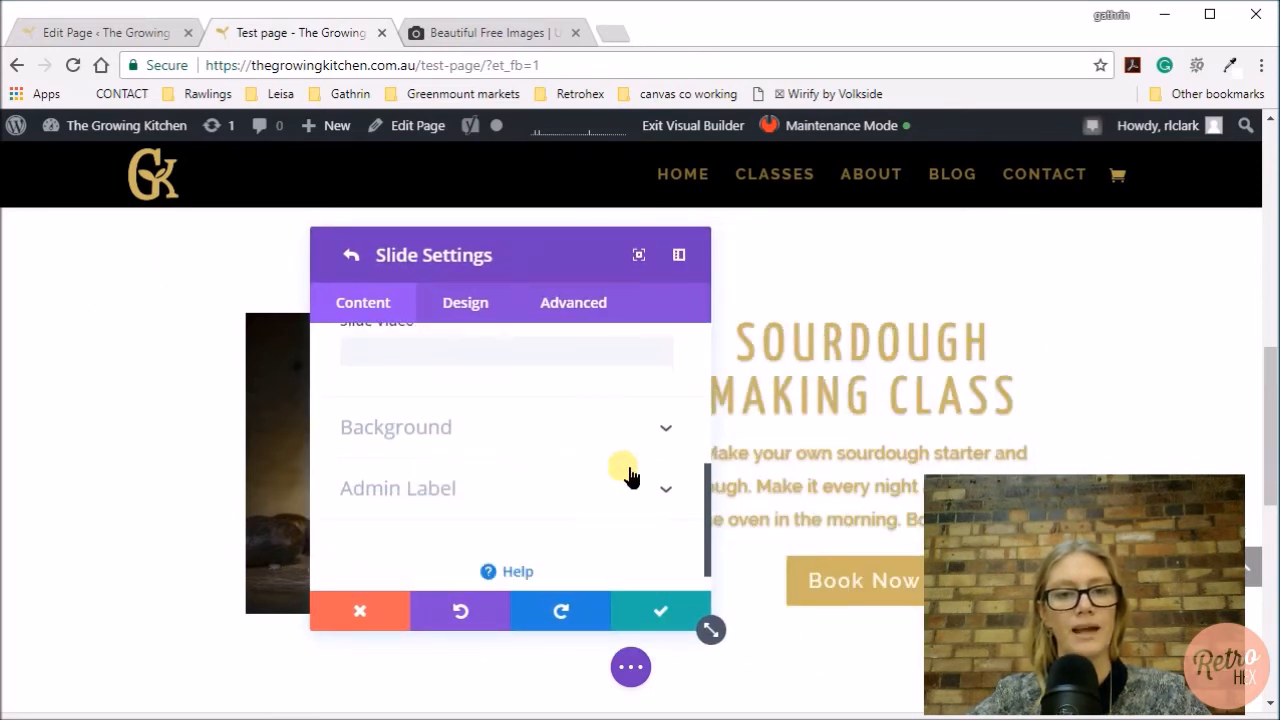
pyautogui.click(658, 430)
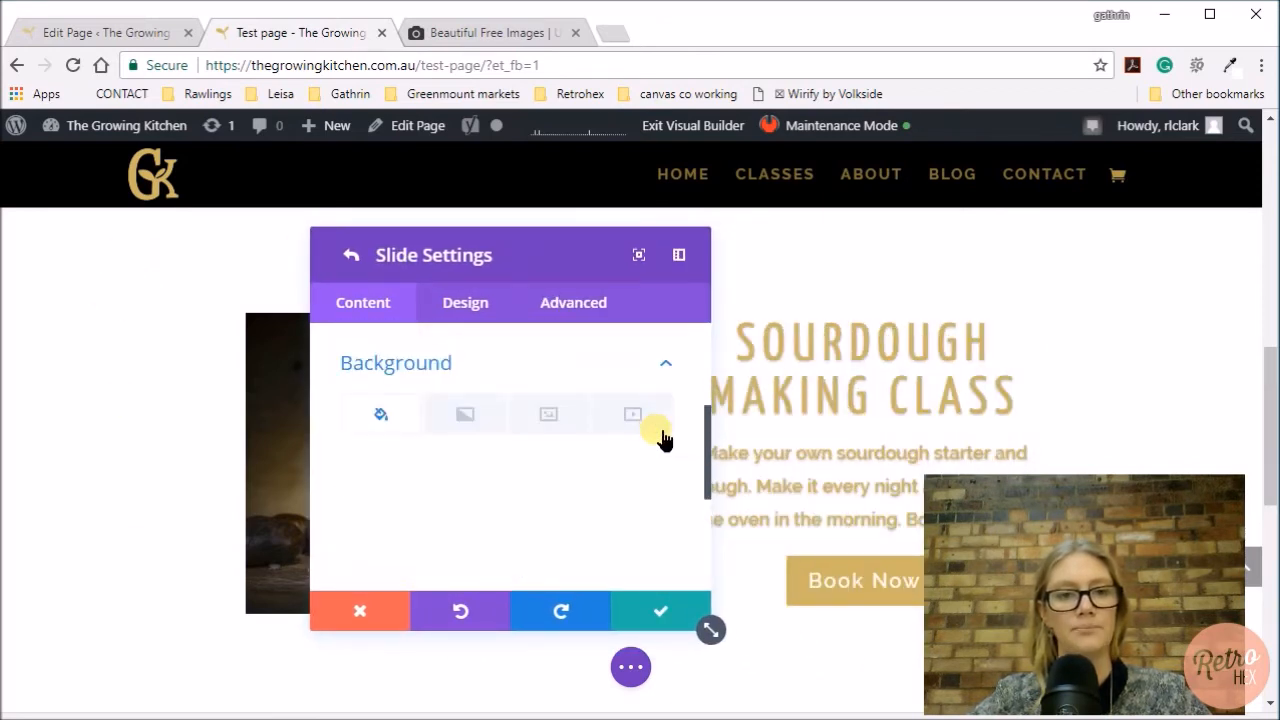
pyautogui.click(392, 425)
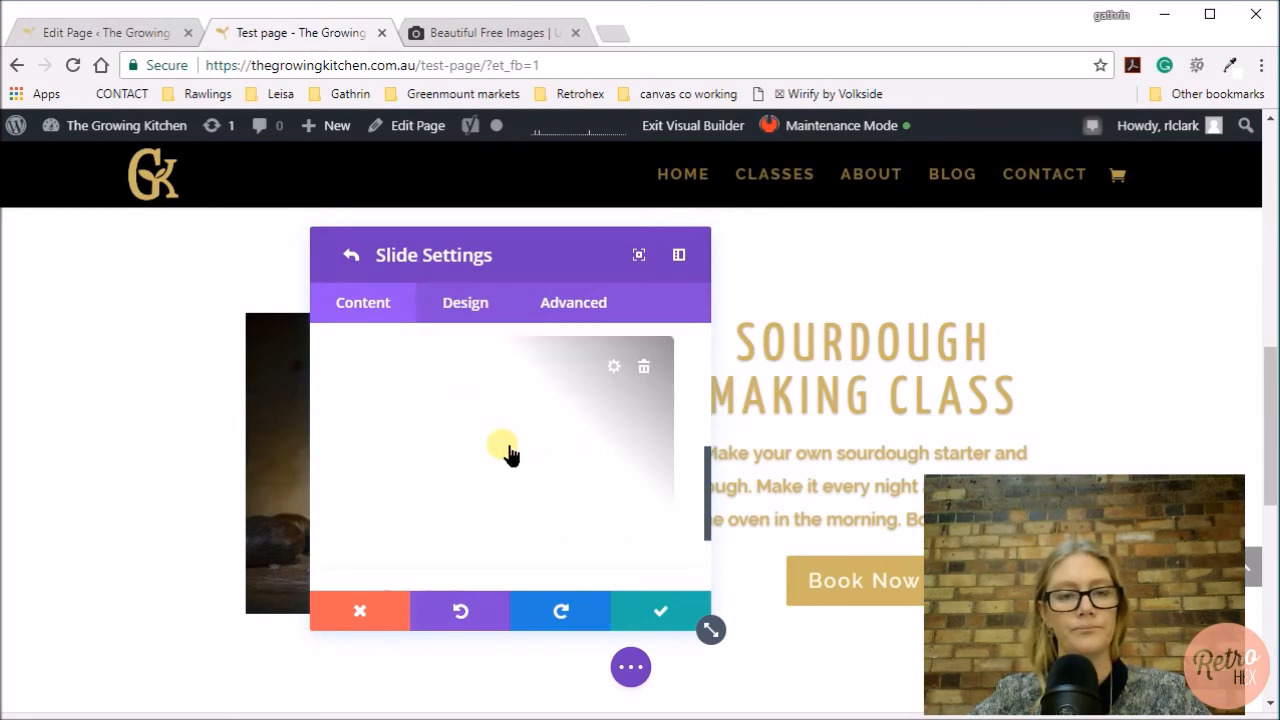
pyautogui.scroll(1, 500, 443)
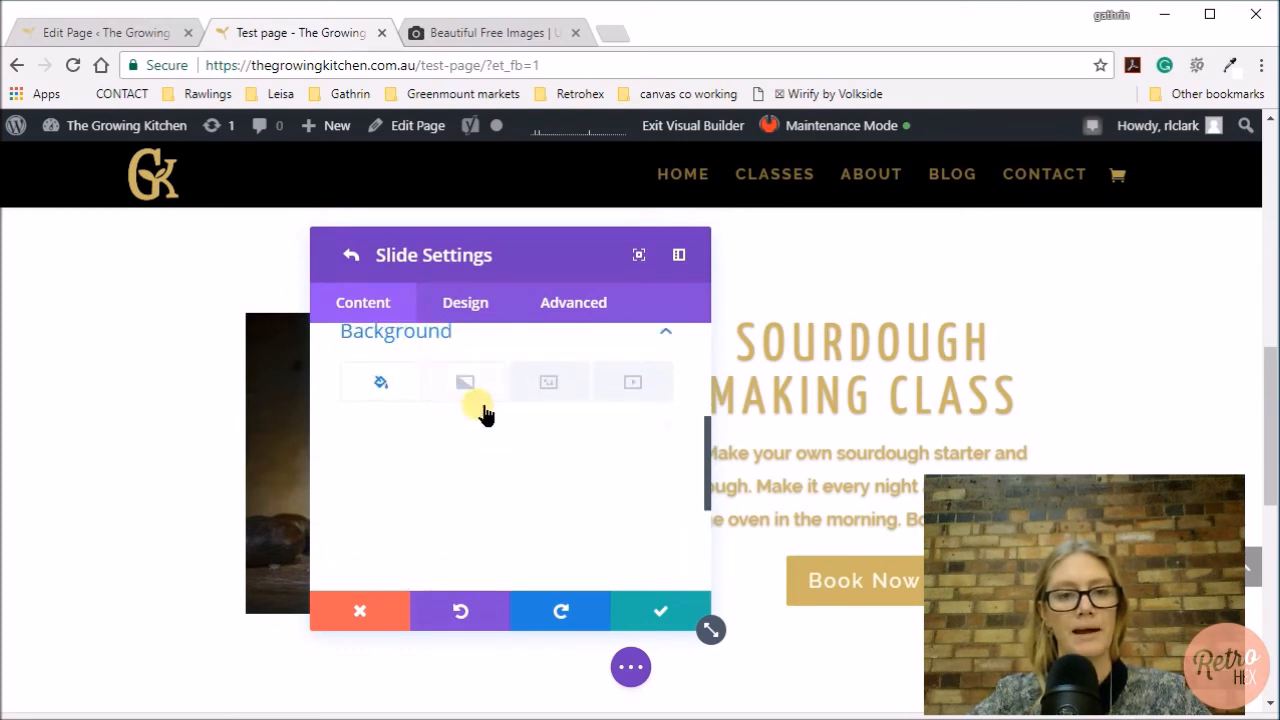
pyautogui.scroll(-1, 480, 408)
pyautogui.click(614, 424)
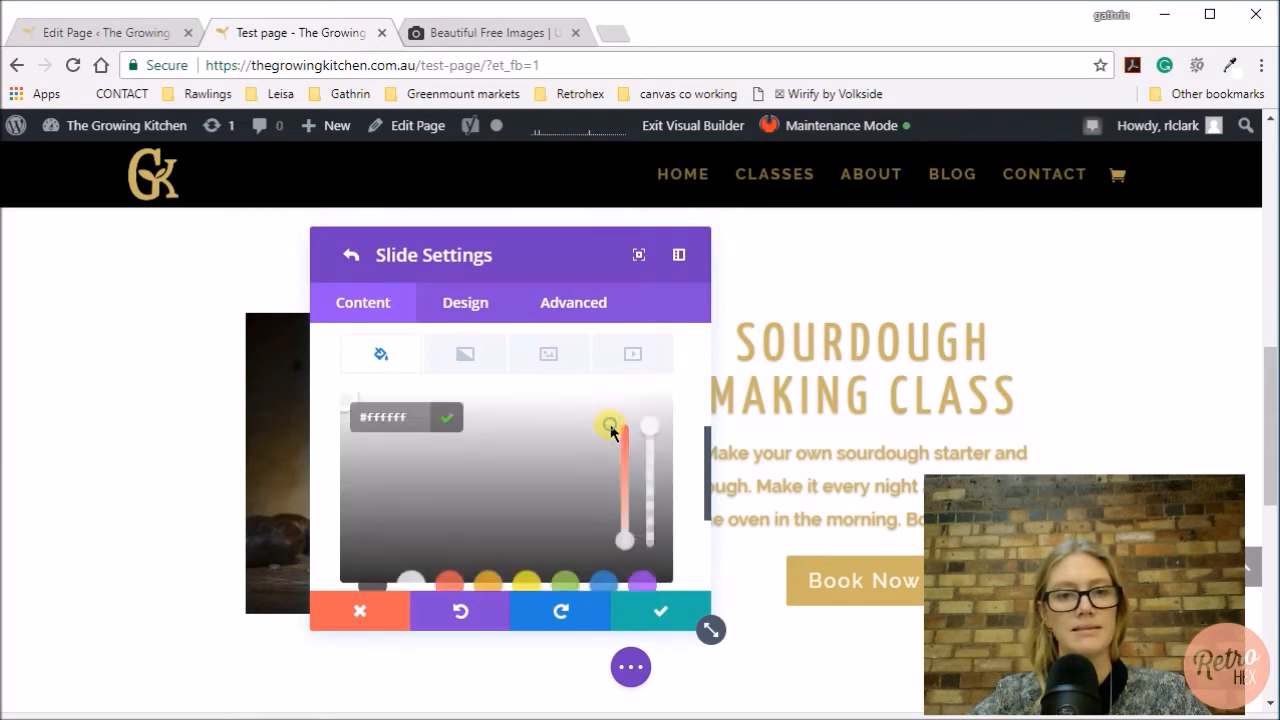
pyautogui.scroll(-1, 510, 455)
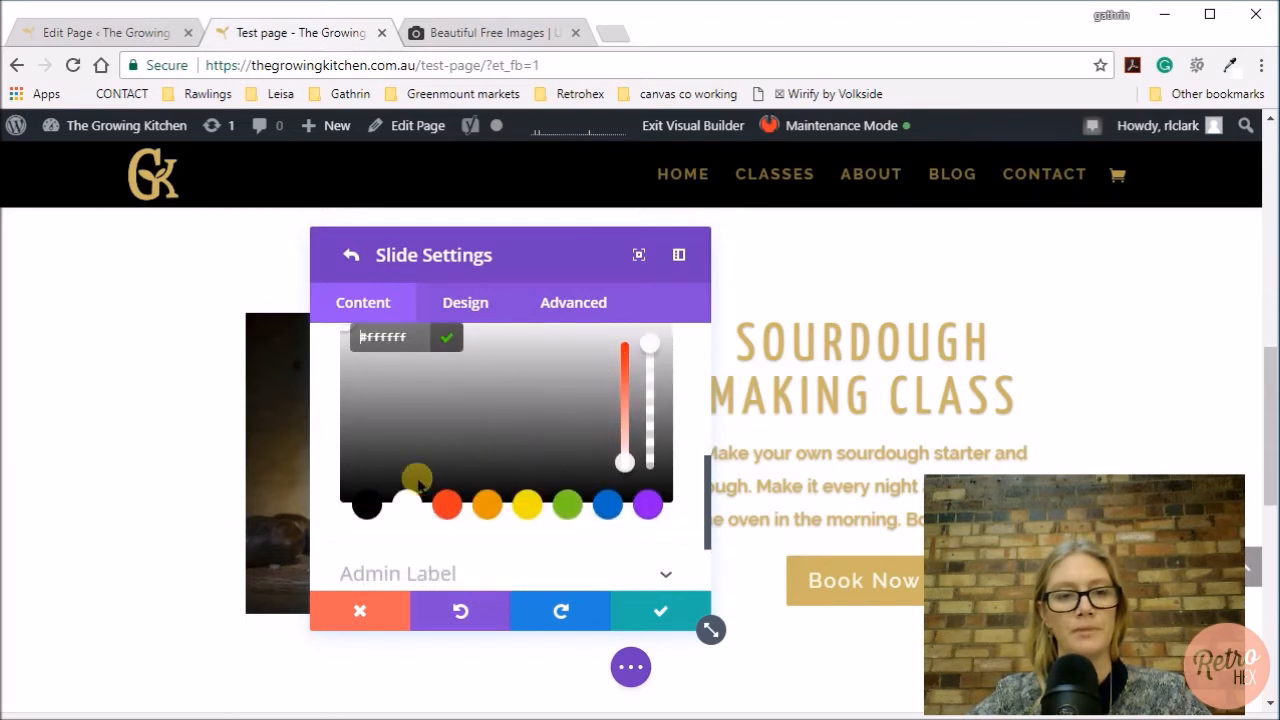
pyautogui.click(367, 504)
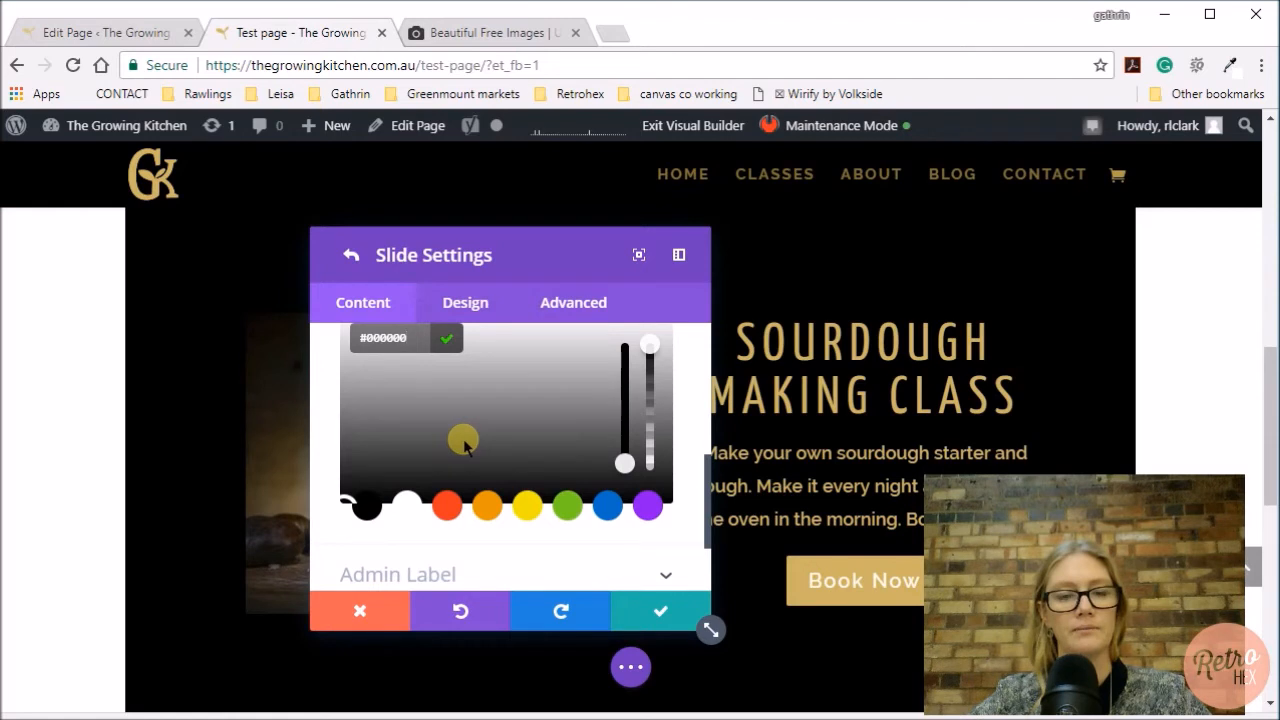
pyautogui.scroll(1, 505, 445)
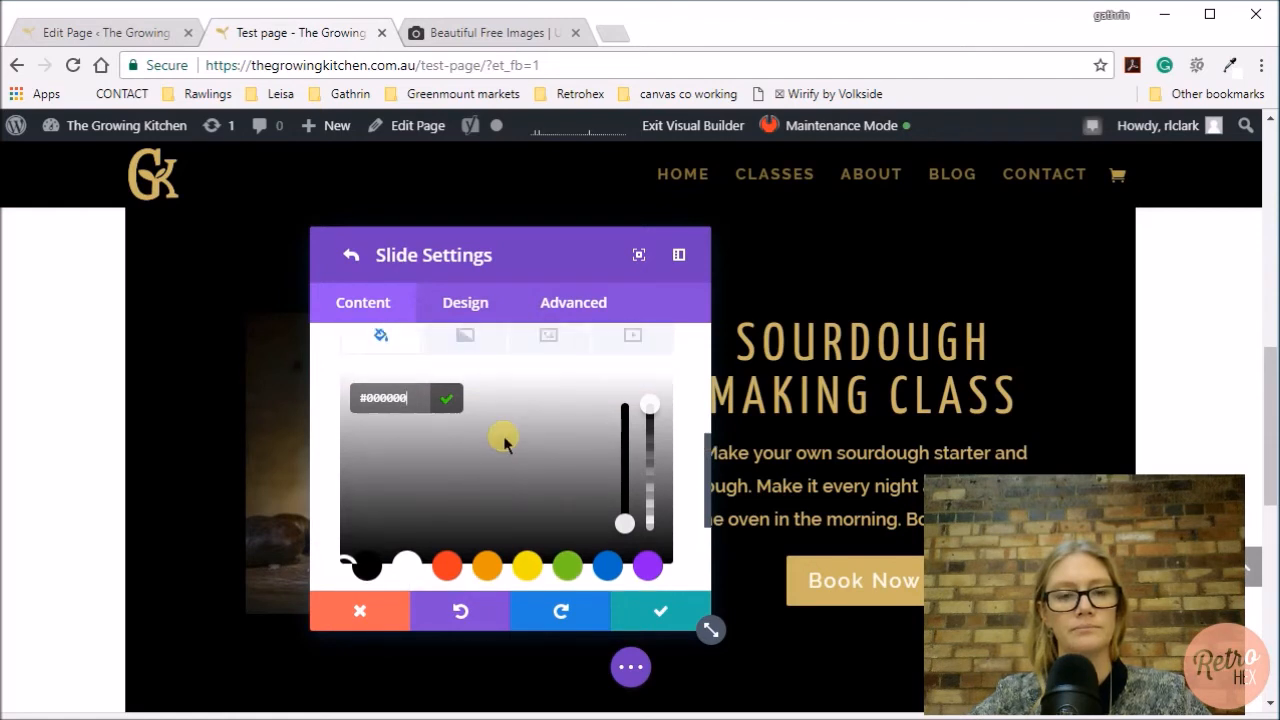
pyautogui.click(650, 611)
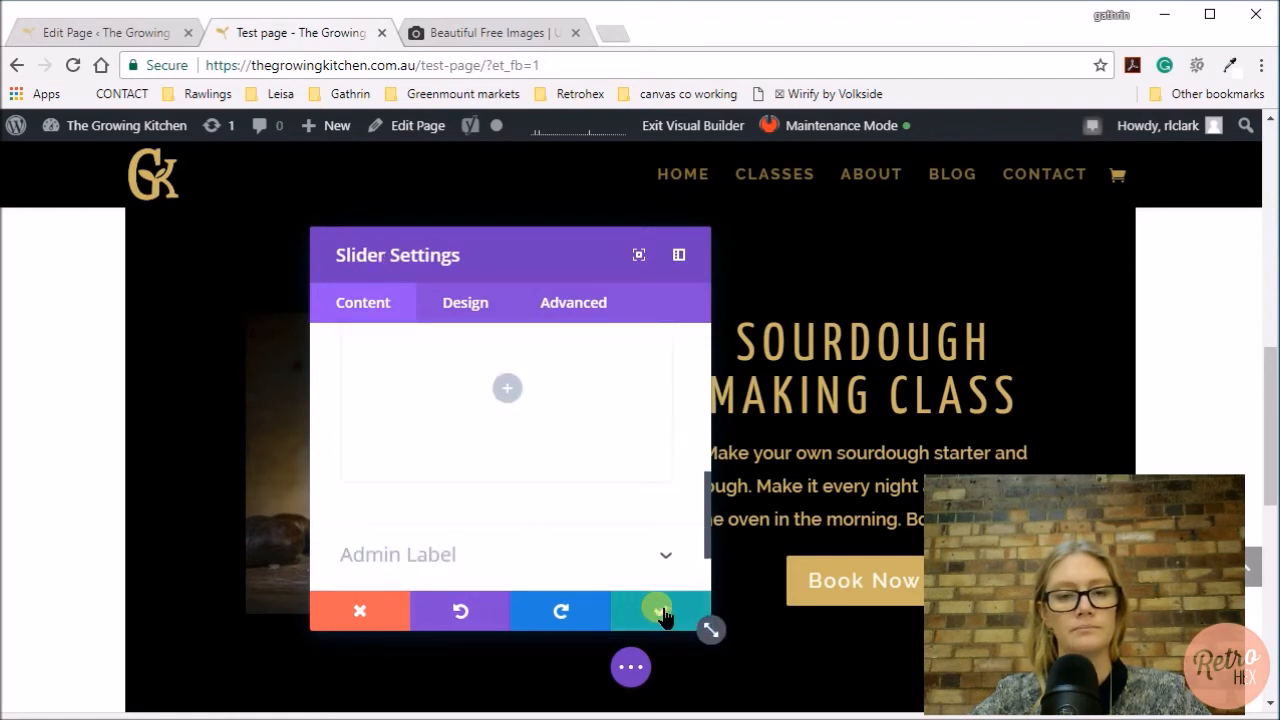
pyautogui.click(662, 612)
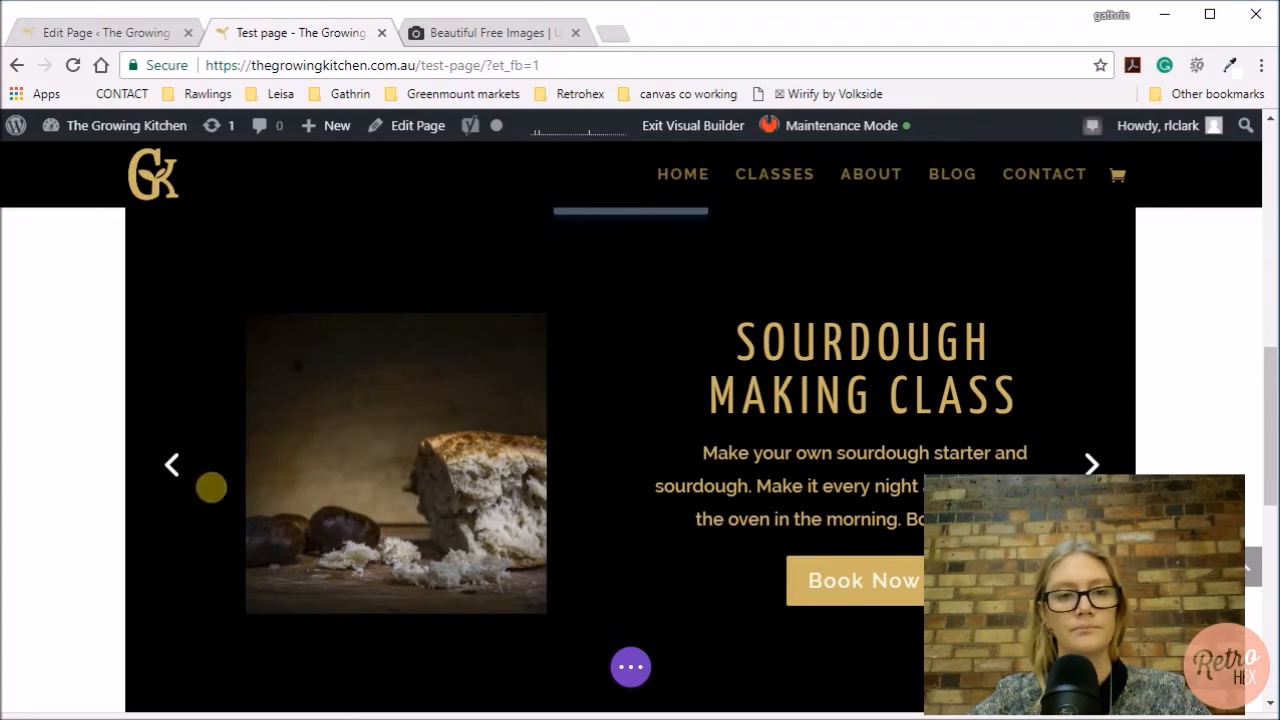
# Open the slider's settings and add a third slide after the donut and sourdough slides
pyautogui.click(173, 468)
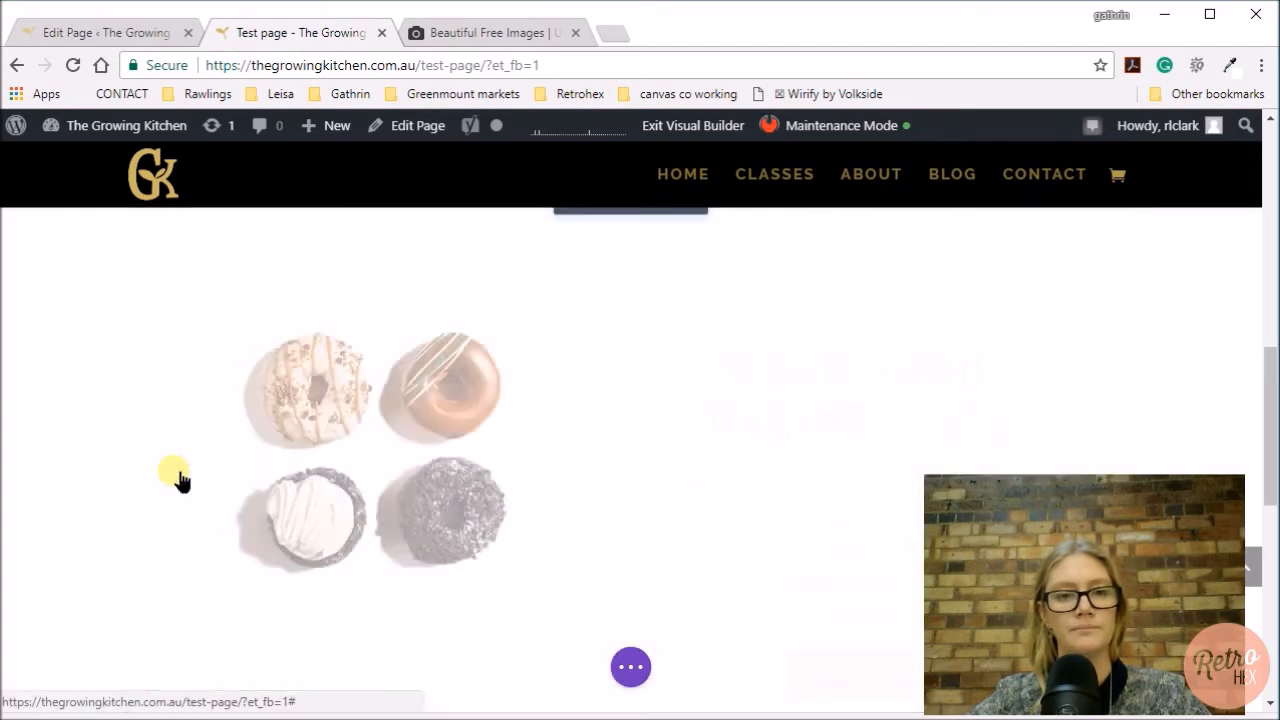
pyautogui.click(387, 258)
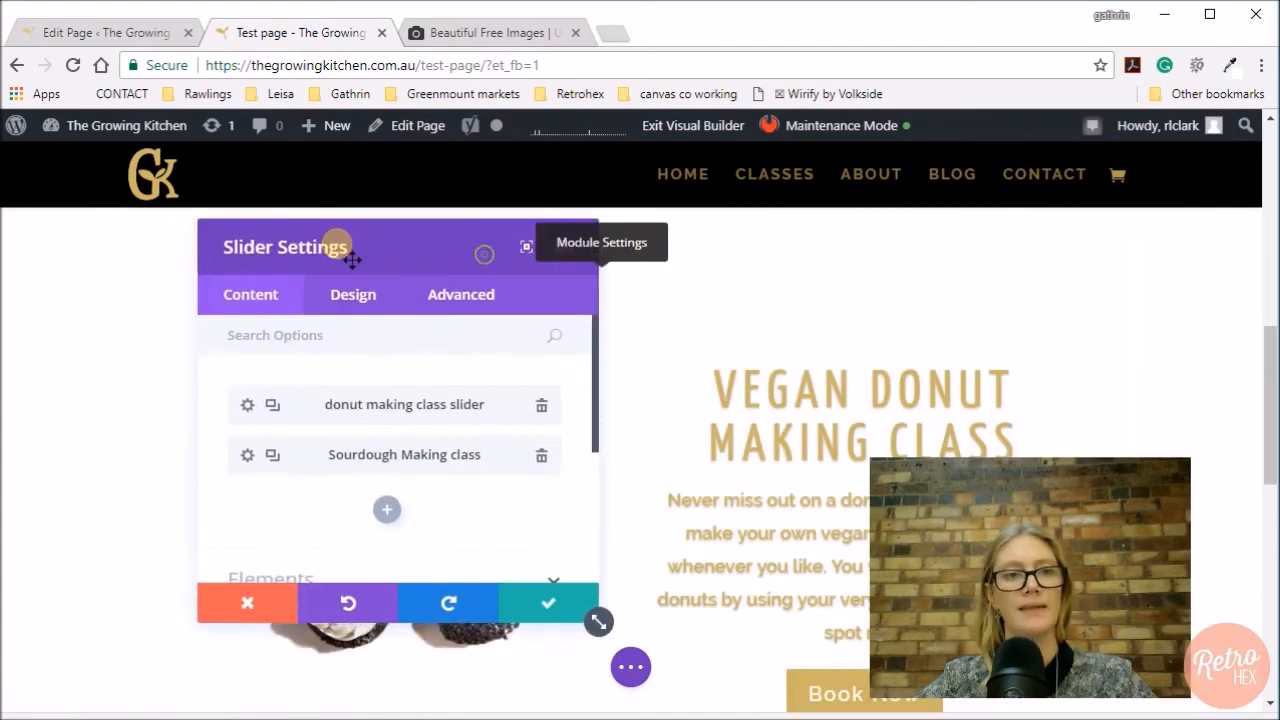
pyautogui.moveTo(387, 258); pyautogui.dragTo(258, 258)
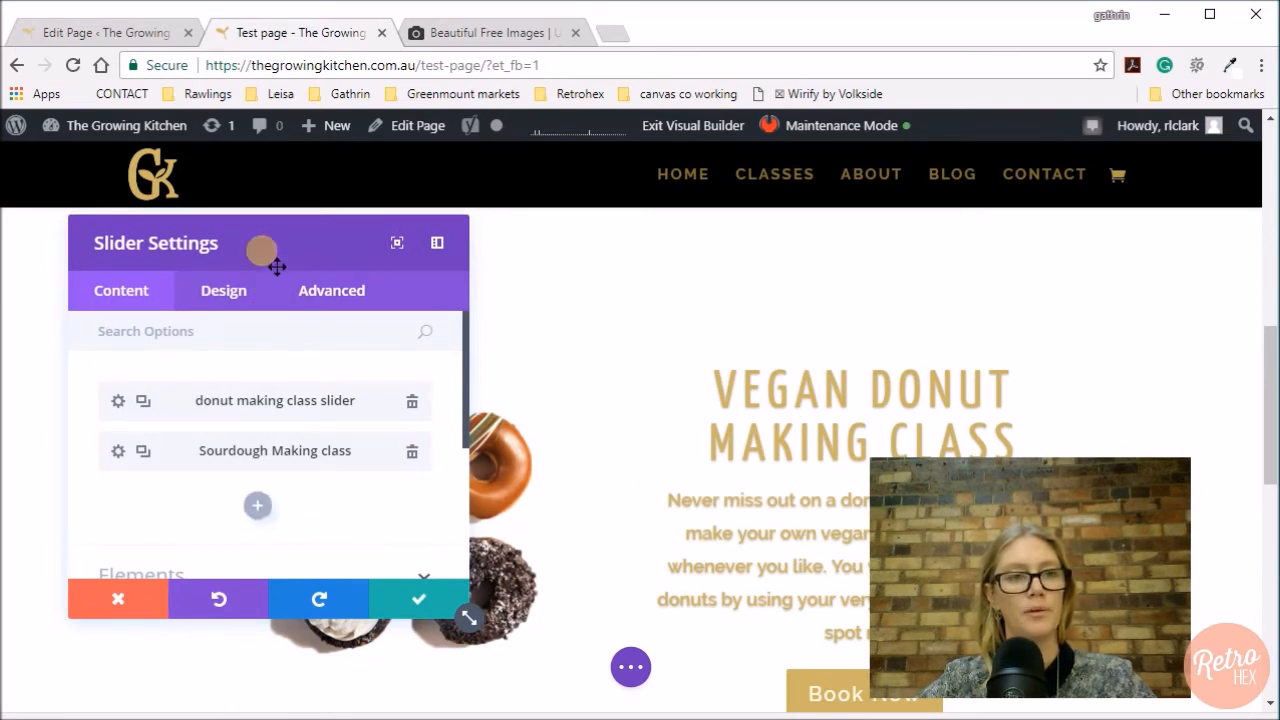
pyautogui.click(265, 505)
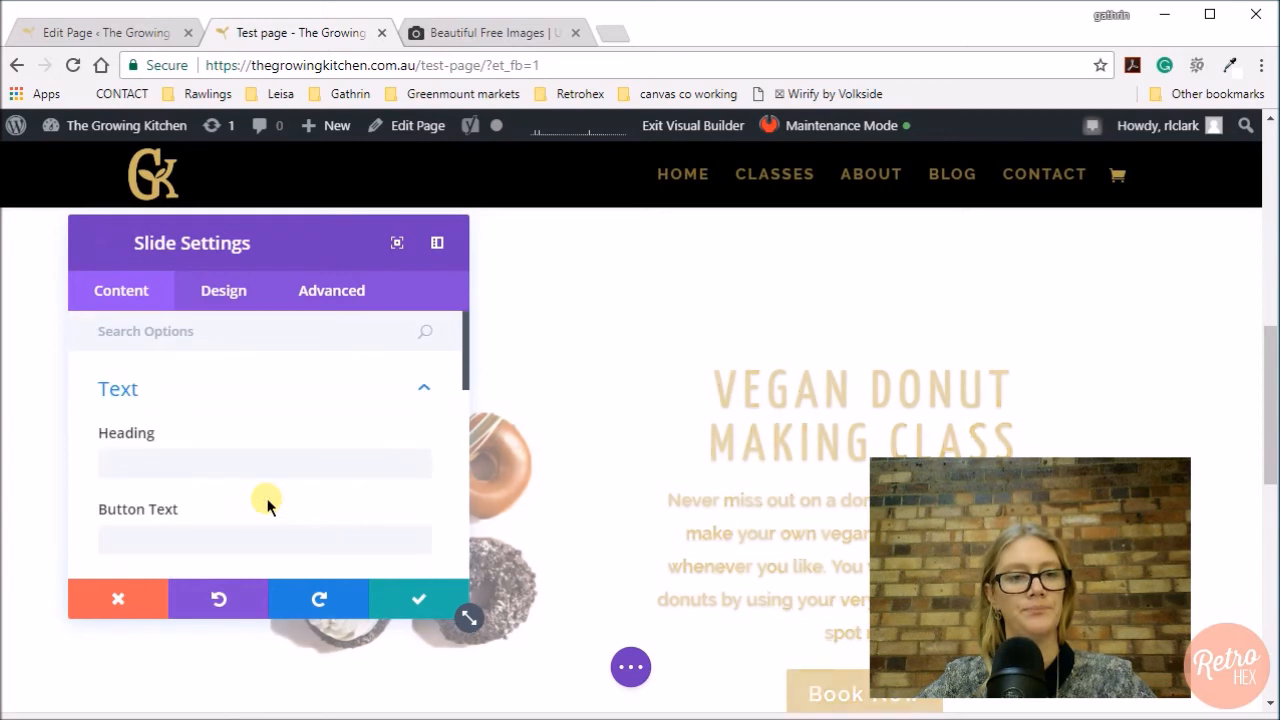
# Fill in the slide with heading "Vegan Chocolate making class", button text "Book Now" and body text about making your own vegan chocolate and booking in
pyautogui.click(217, 465)
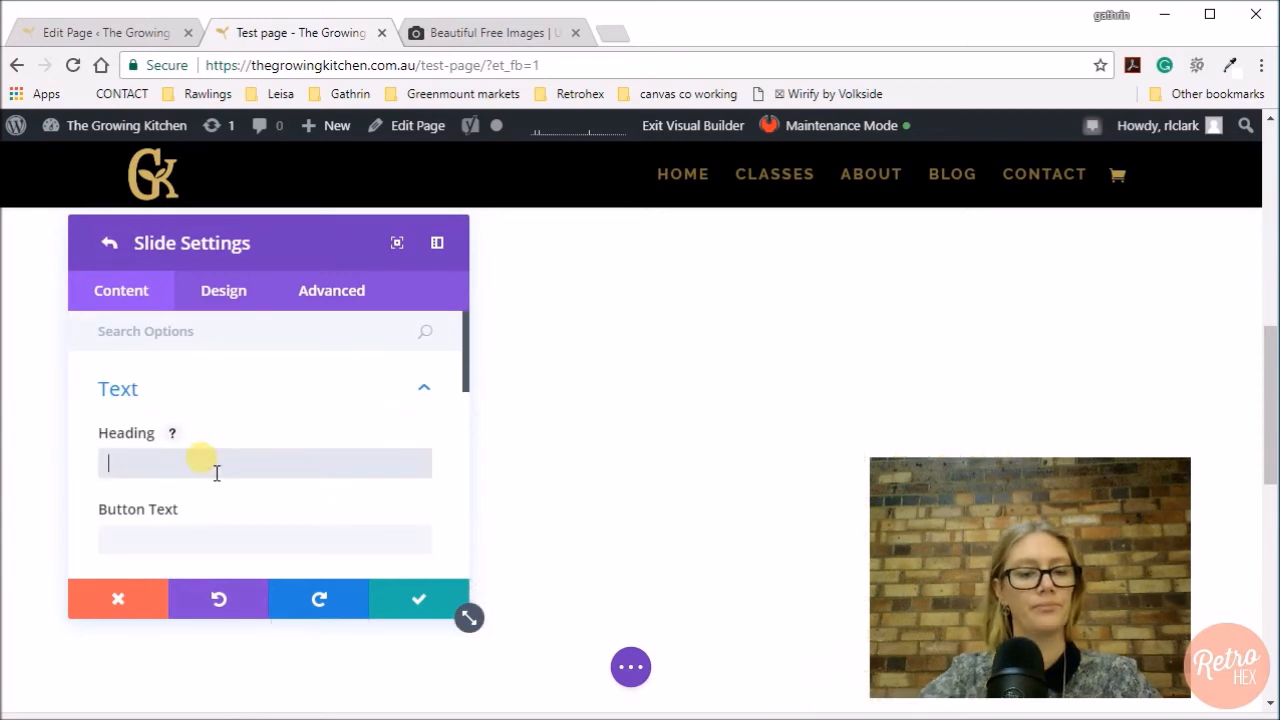
pyautogui.write('Cho')
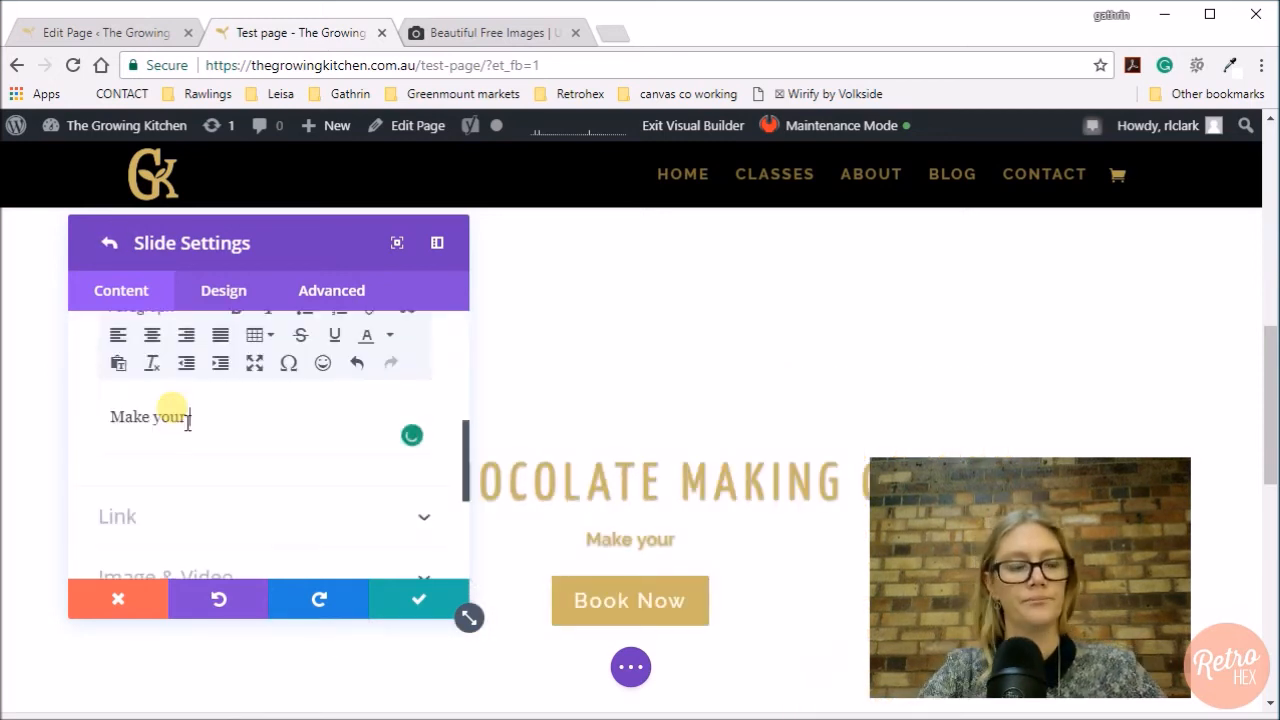
pyautogui.write("own vegan chocolate so you don't have to keep hunting for dairy-free chocolate anymore")
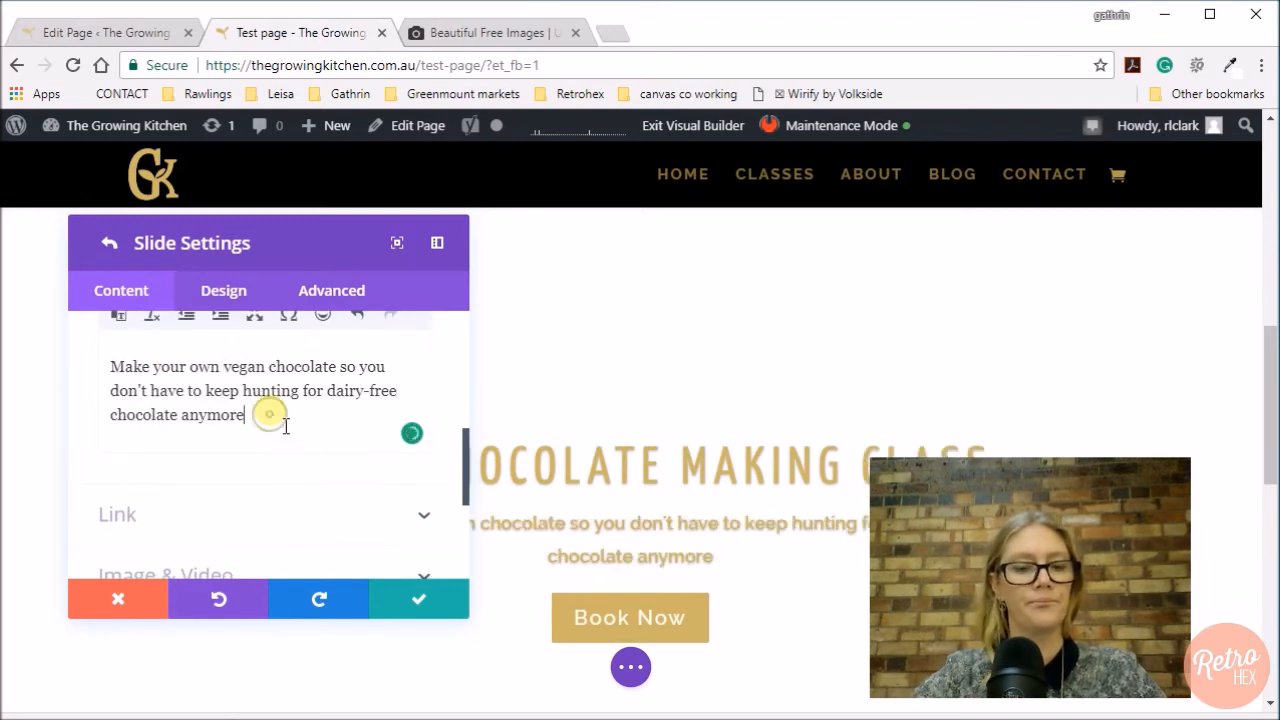
pyautogui.write('. Book in now to join the chocolate making fun')
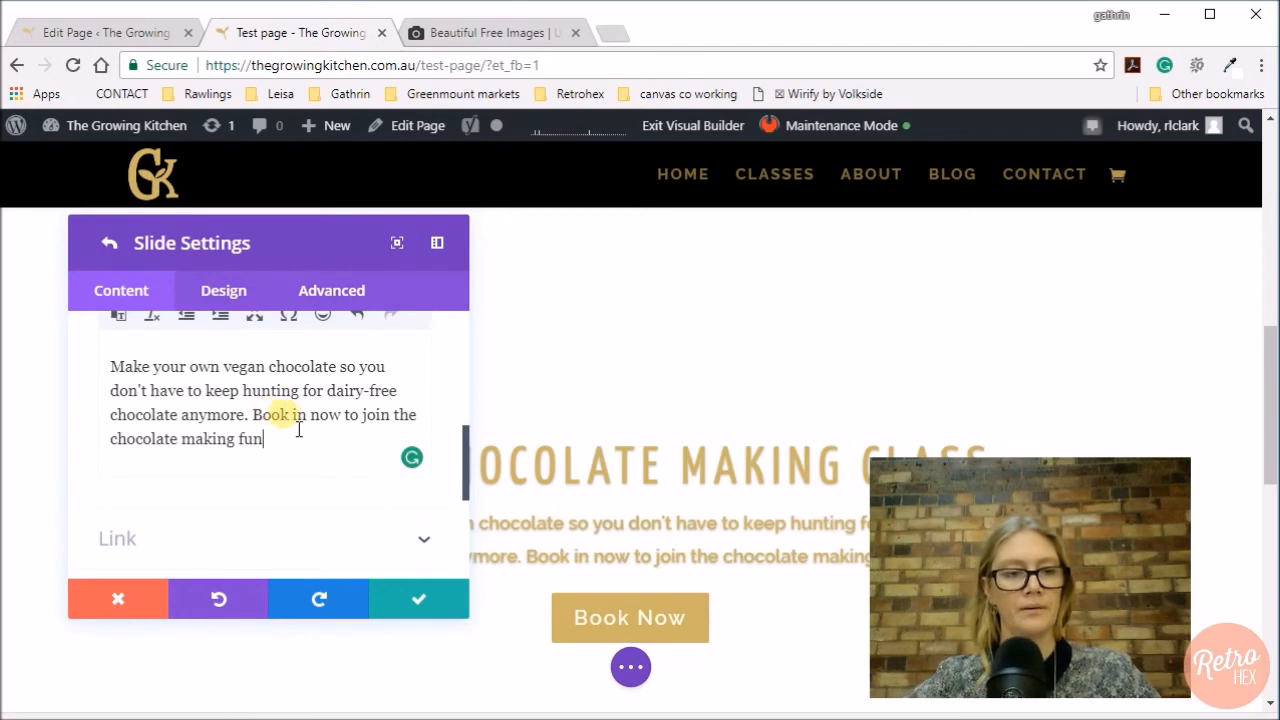
pyautogui.scroll(-3, 300, 432)
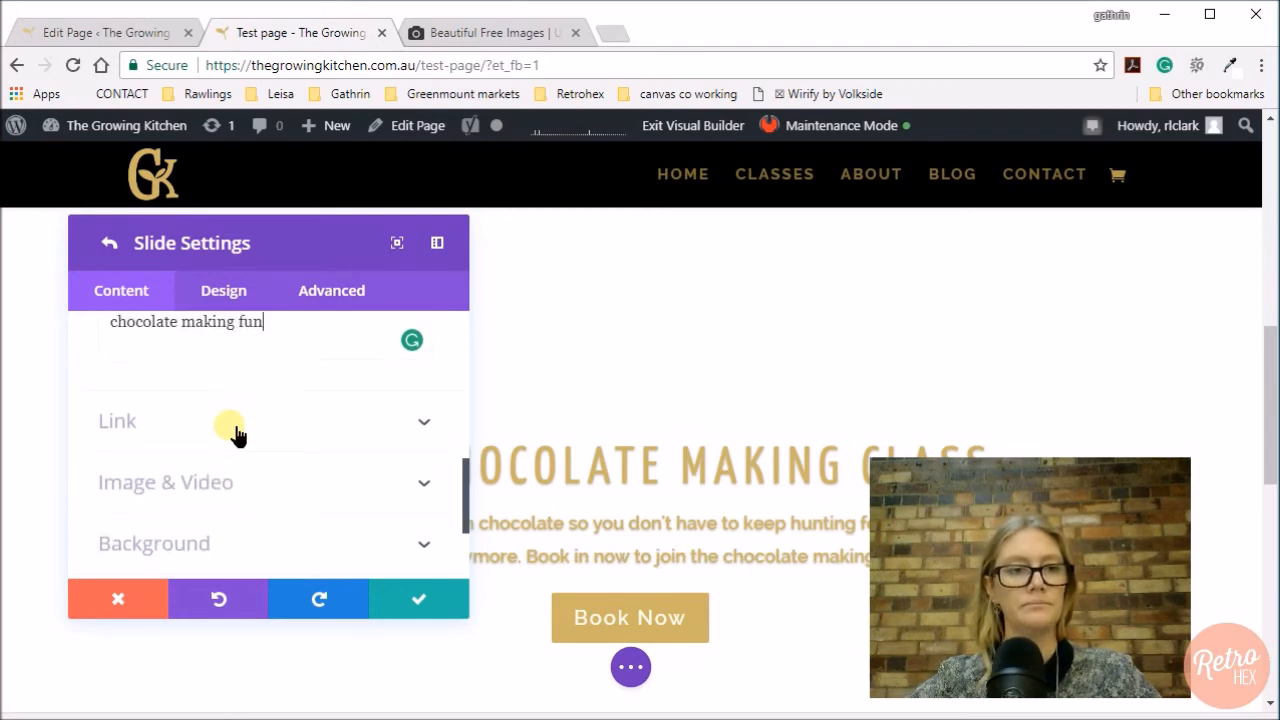
pyautogui.click(232, 432)
pyautogui.click(232, 430)
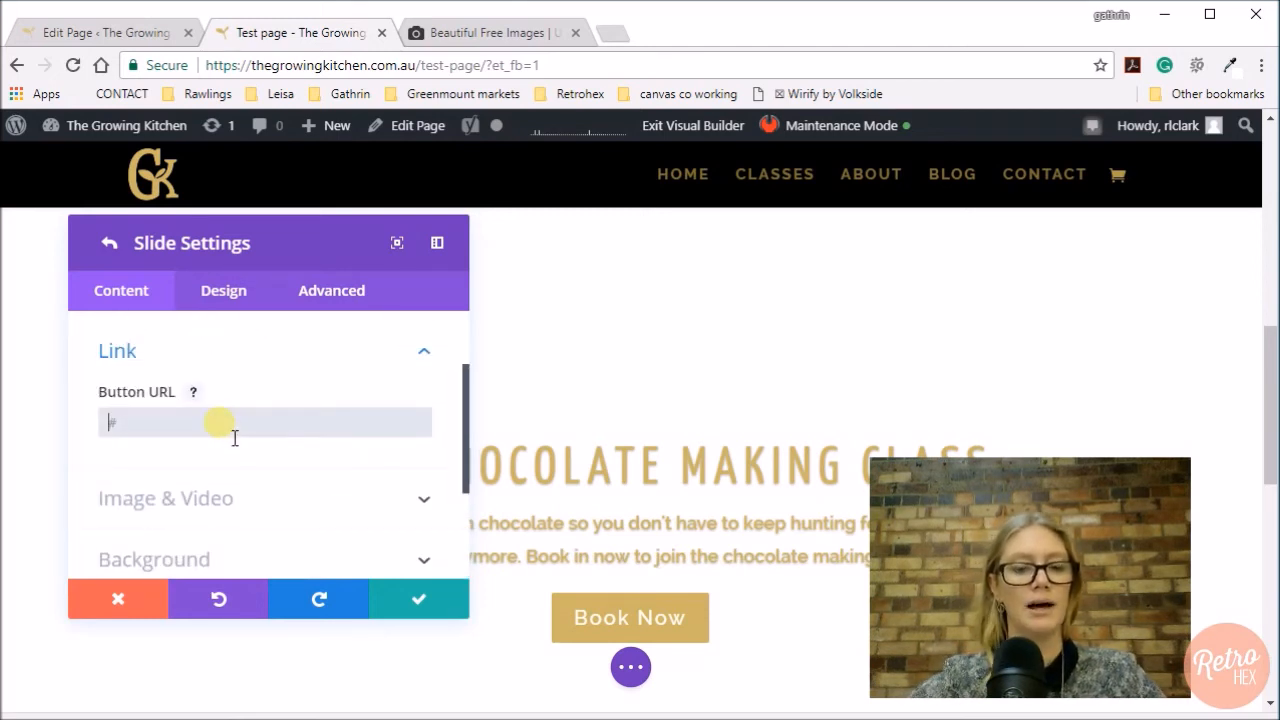
pyautogui.write('https://www.thegrowingkitche.com.au/calss')
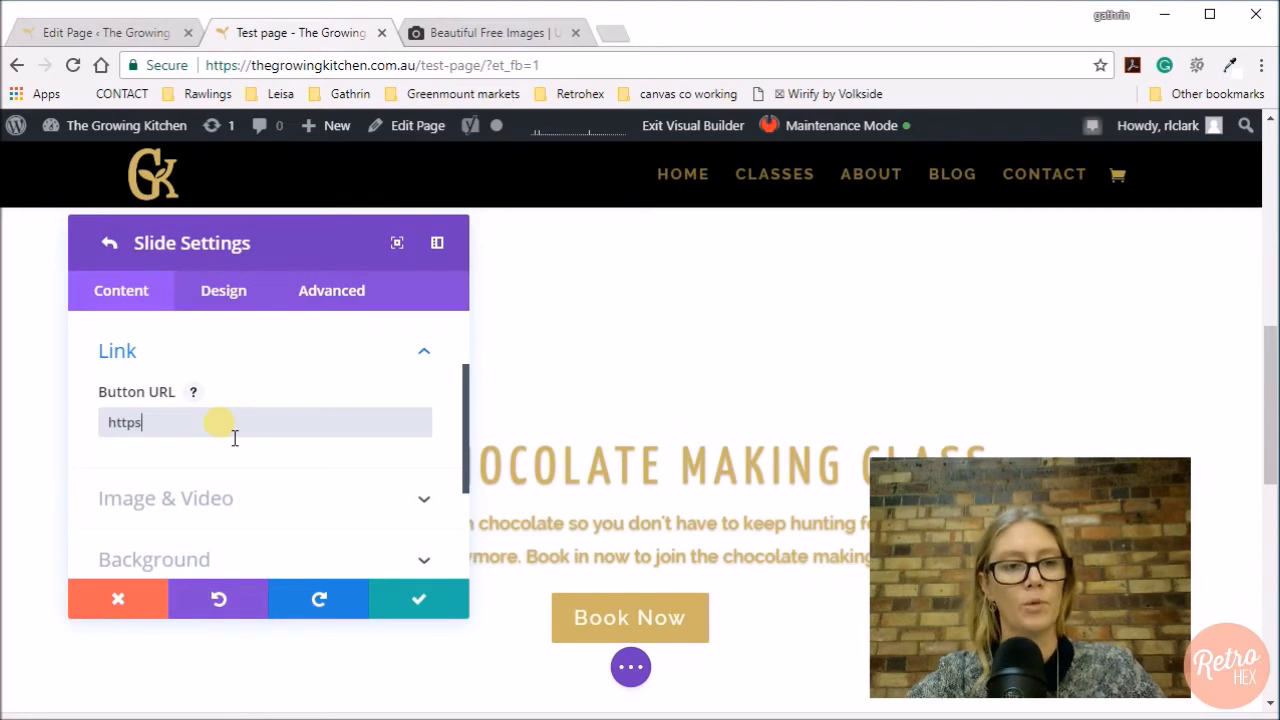
# Set the chocolate slide's image to the chocolate photo class-3.jpg from the media library
pyautogui.scroll(-2, 228, 433)
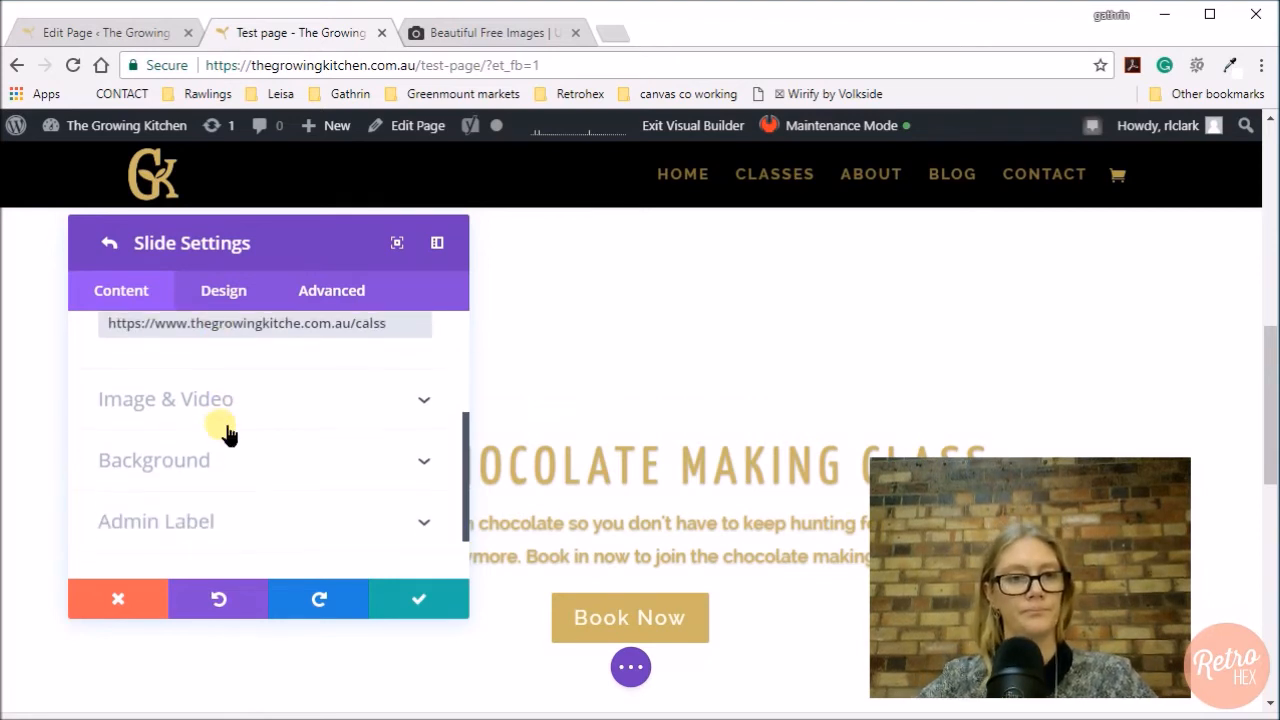
pyautogui.click(378, 401)
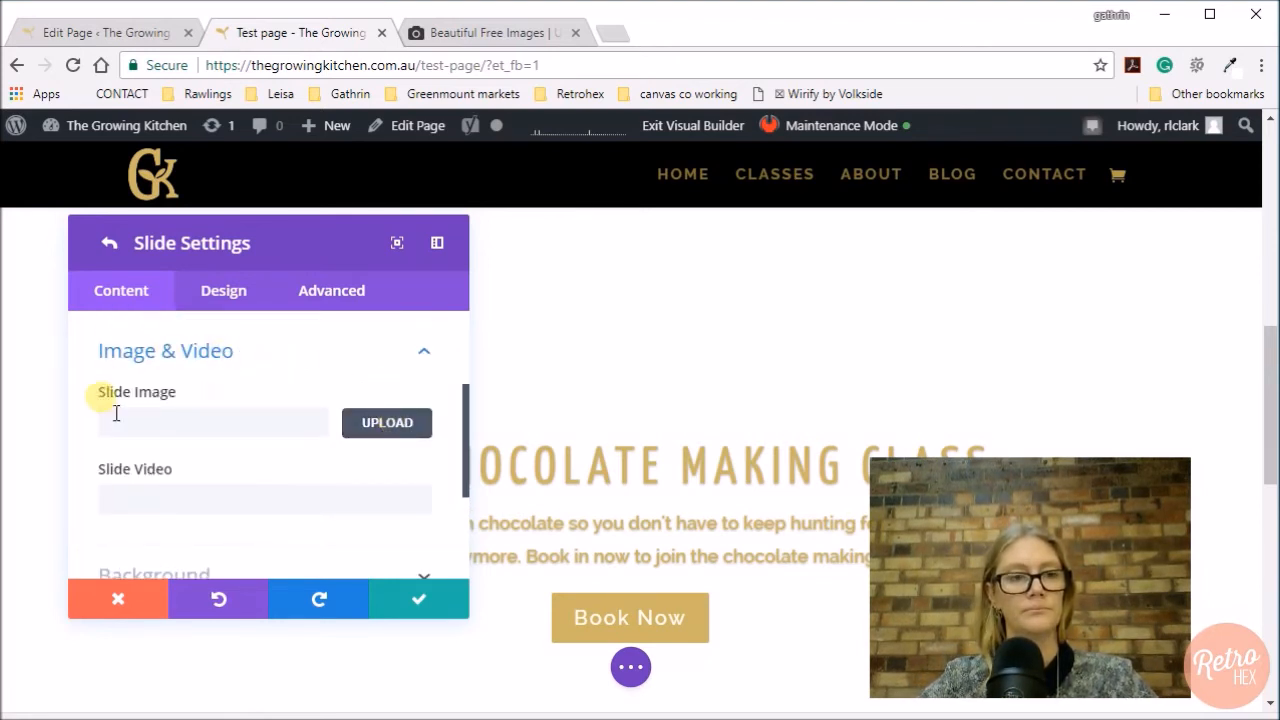
pyautogui.click(403, 425)
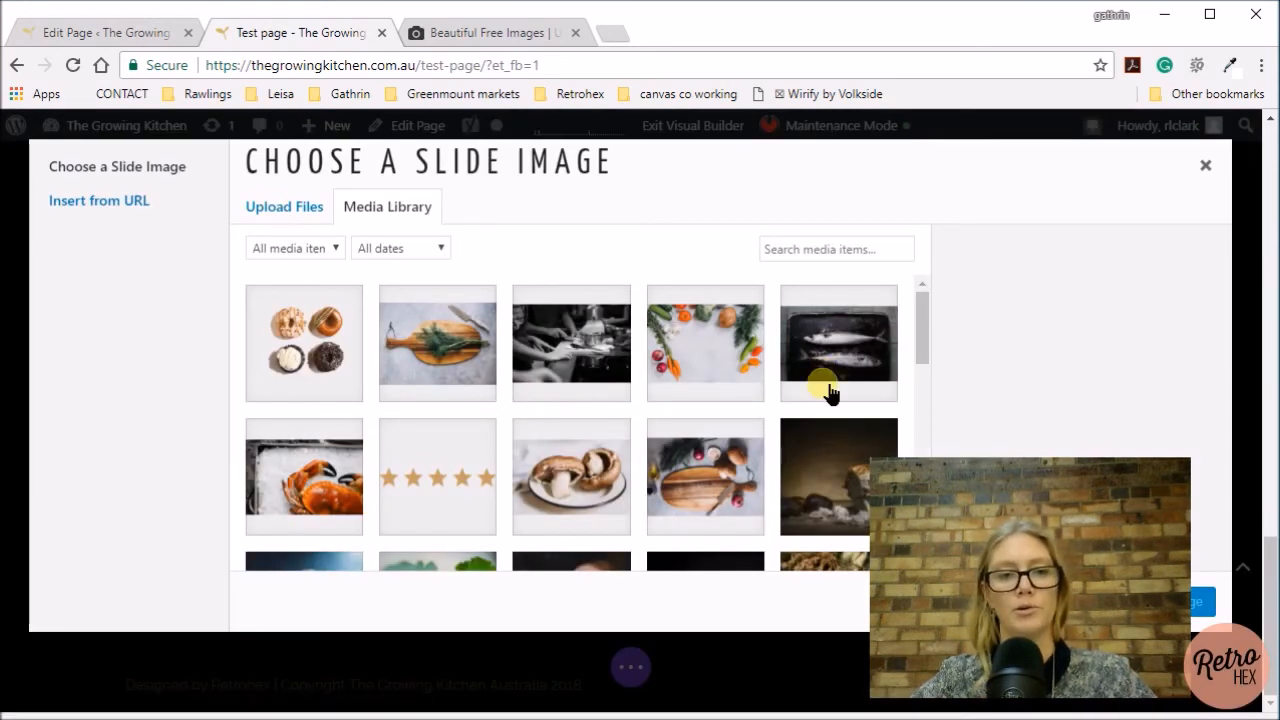
pyautogui.scroll(-3, 828, 393)
pyautogui.click(710, 390)
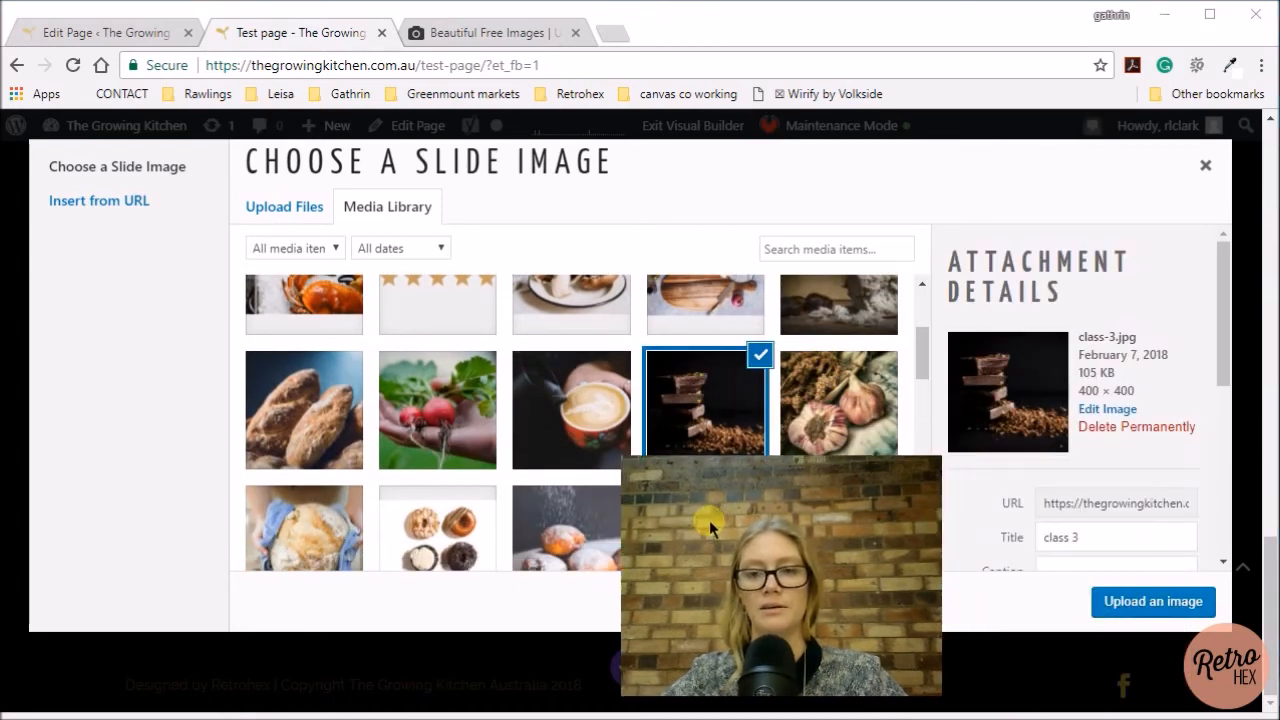
pyautogui.scroll(-3, 1148, 491)
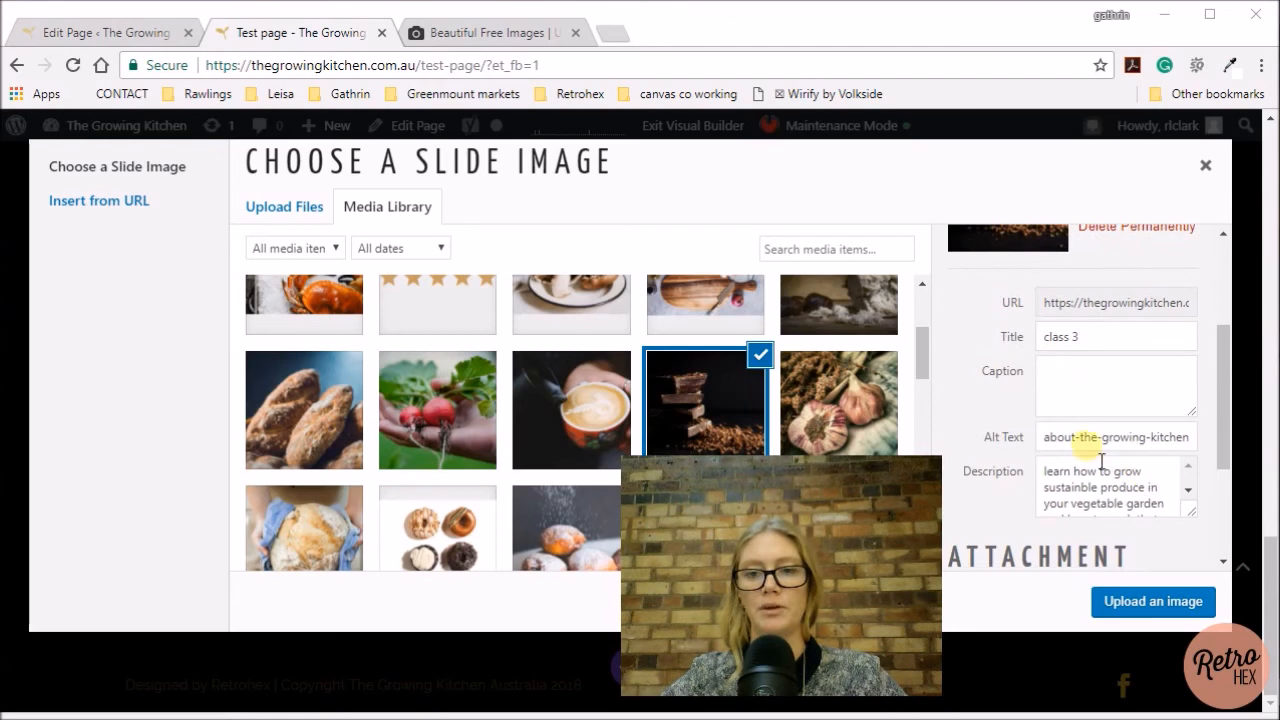
pyautogui.click(1150, 603)
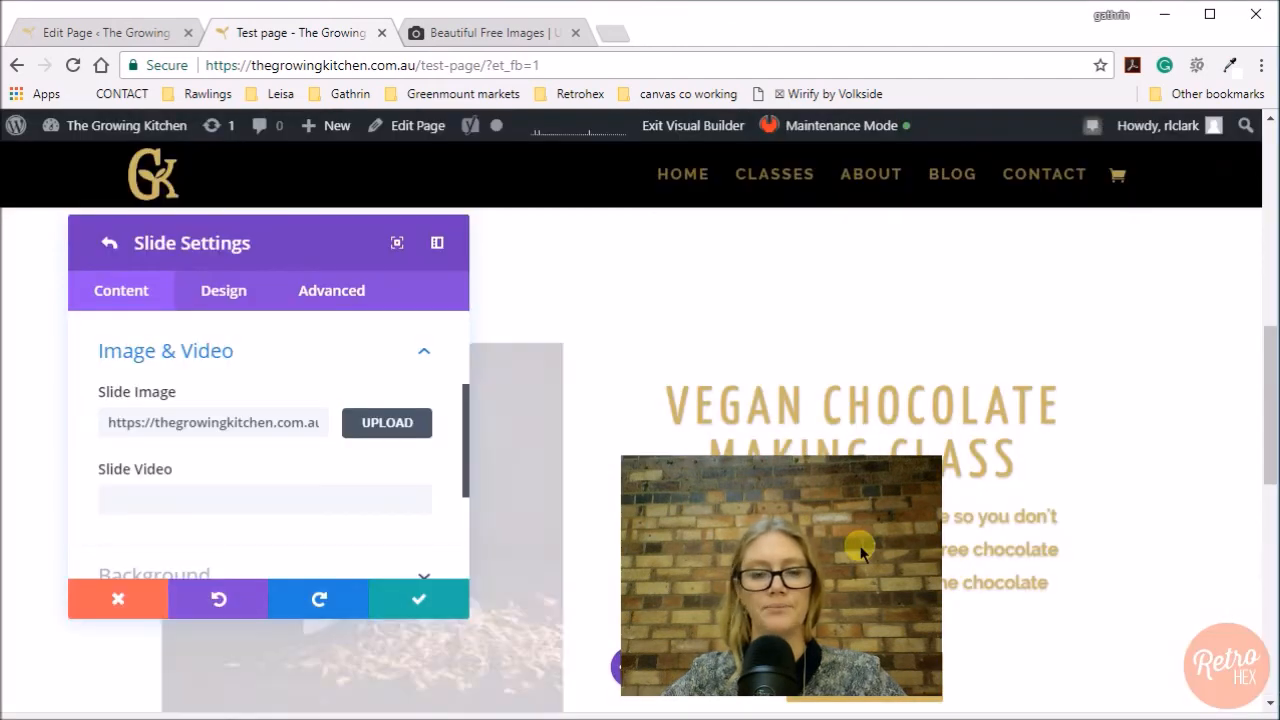
# Set the chocolate slide's background color to black and save the slide
pyautogui.moveTo(366, 257); pyautogui.dragTo(411, 268)
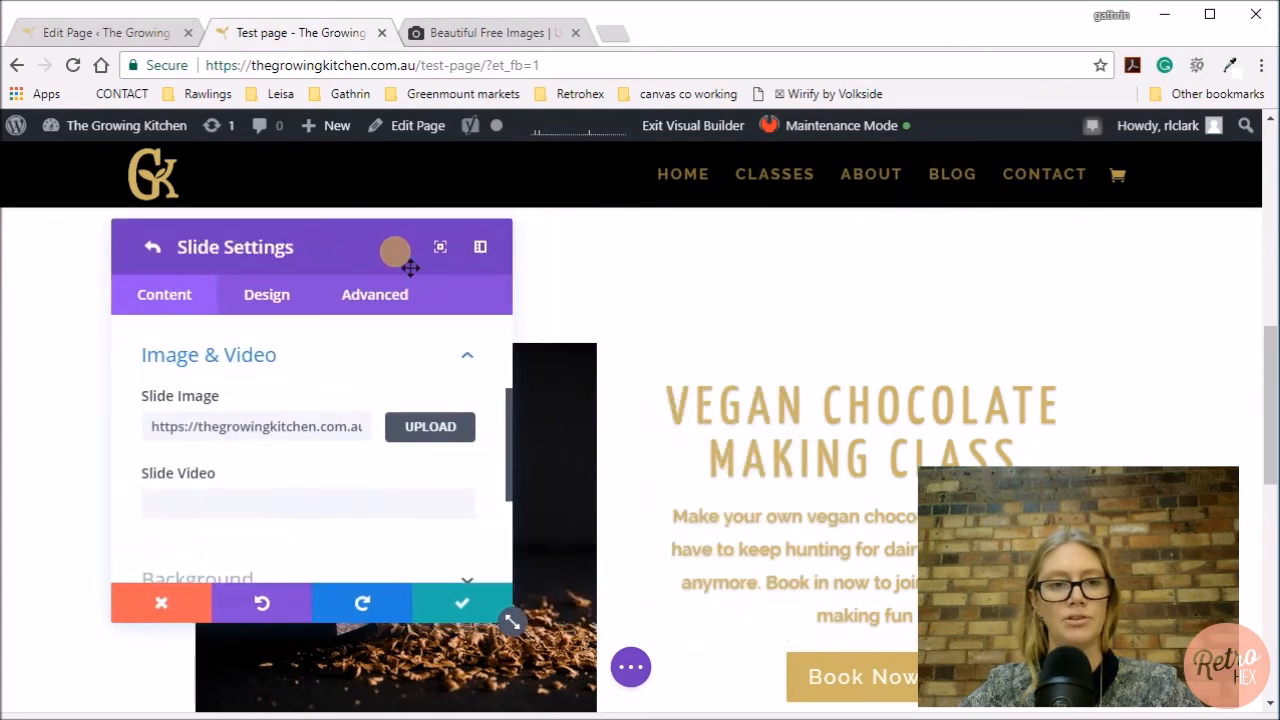
pyautogui.scroll(-2, 433, 418)
pyautogui.click(463, 486)
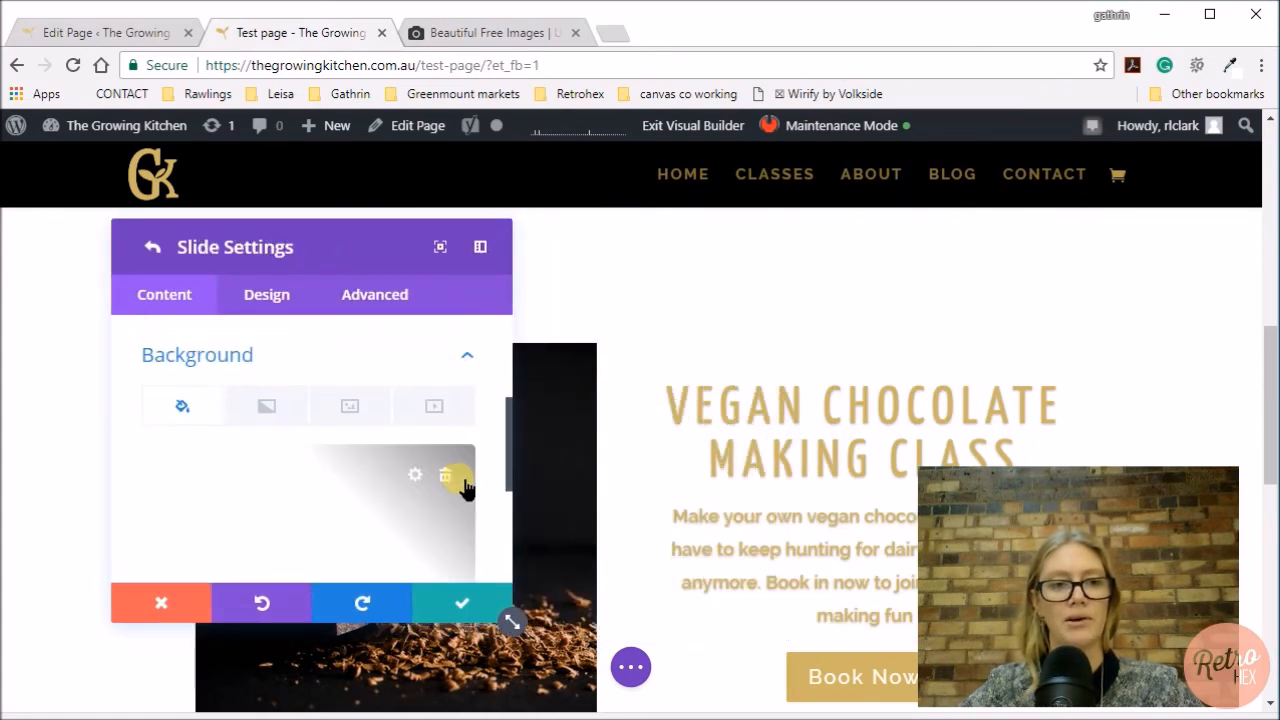
pyautogui.click(415, 475)
pyautogui.scroll(-2, 190, 518)
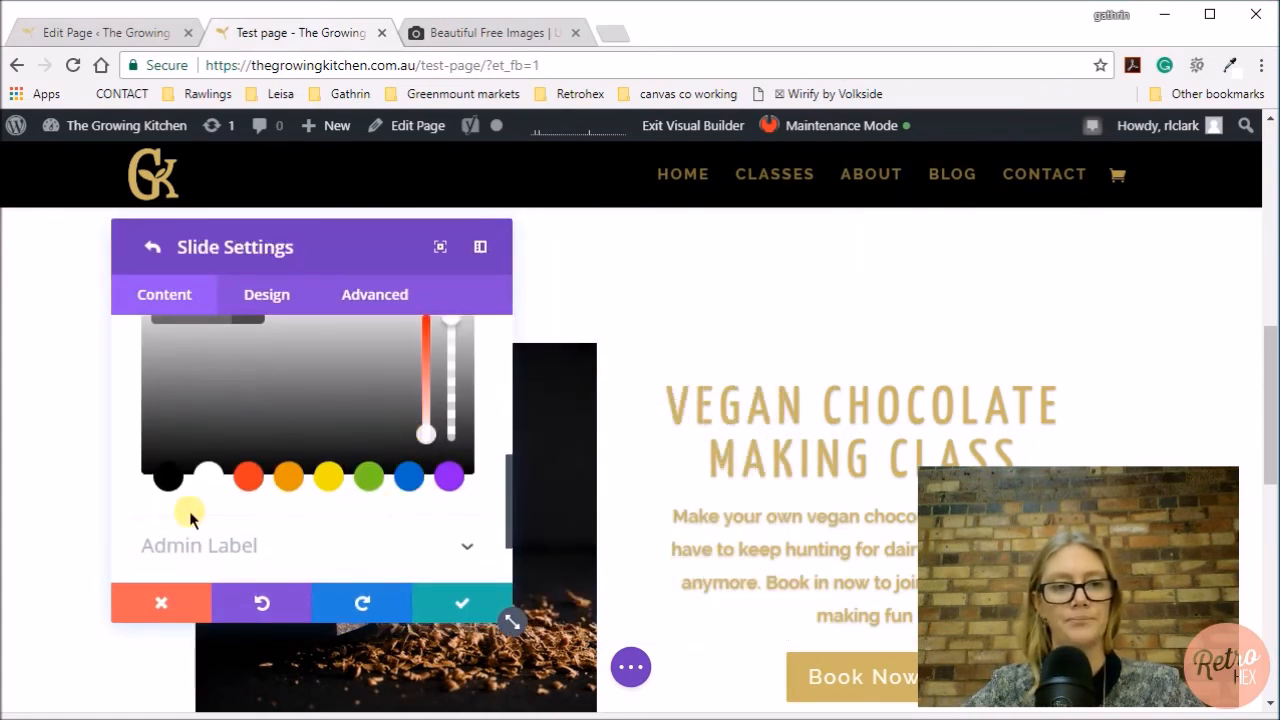
pyautogui.click(173, 486)
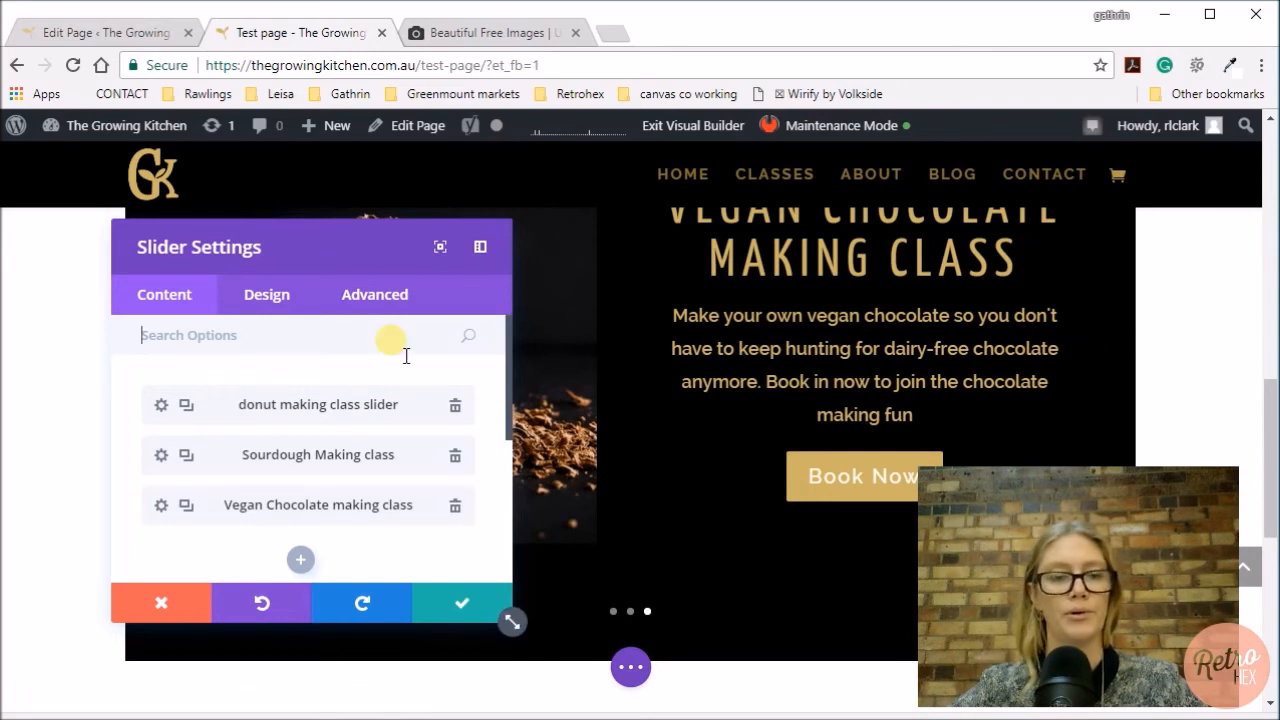
# Turn on Automatic Animation in the slider's design settings, leaving the animation style at None
pyautogui.scroll(-1, 400, 350)
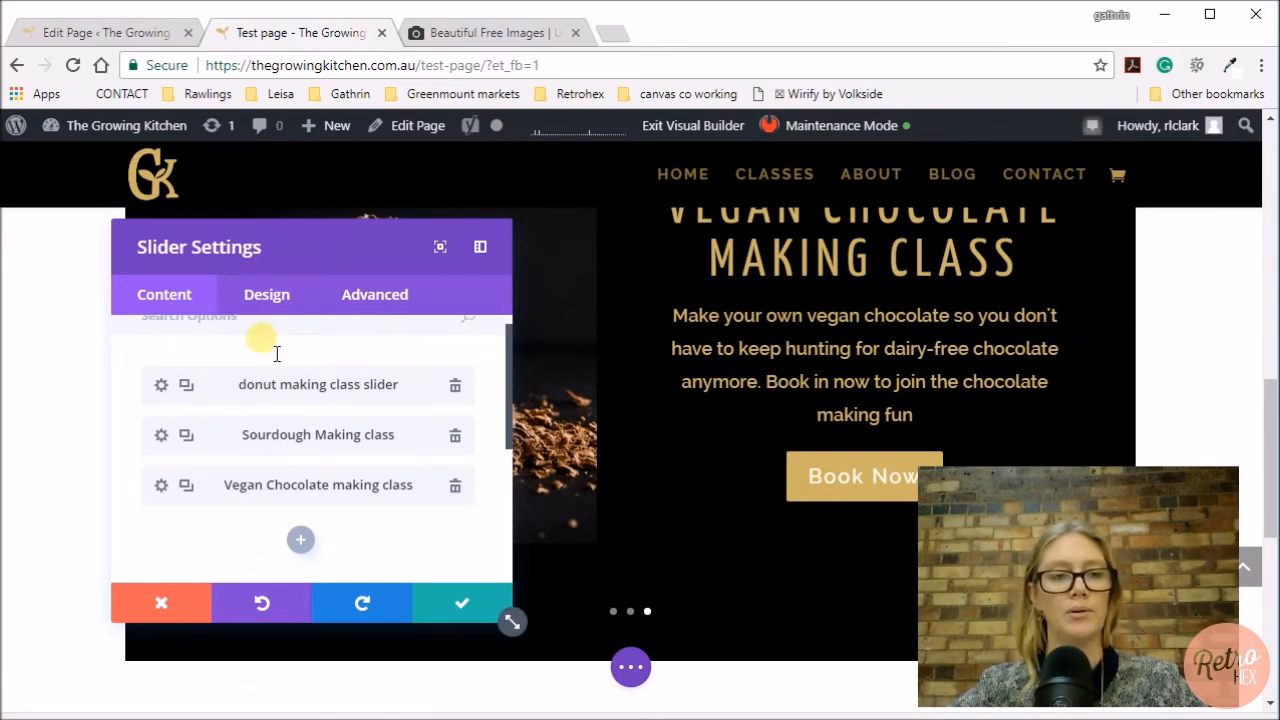
pyautogui.click(281, 300)
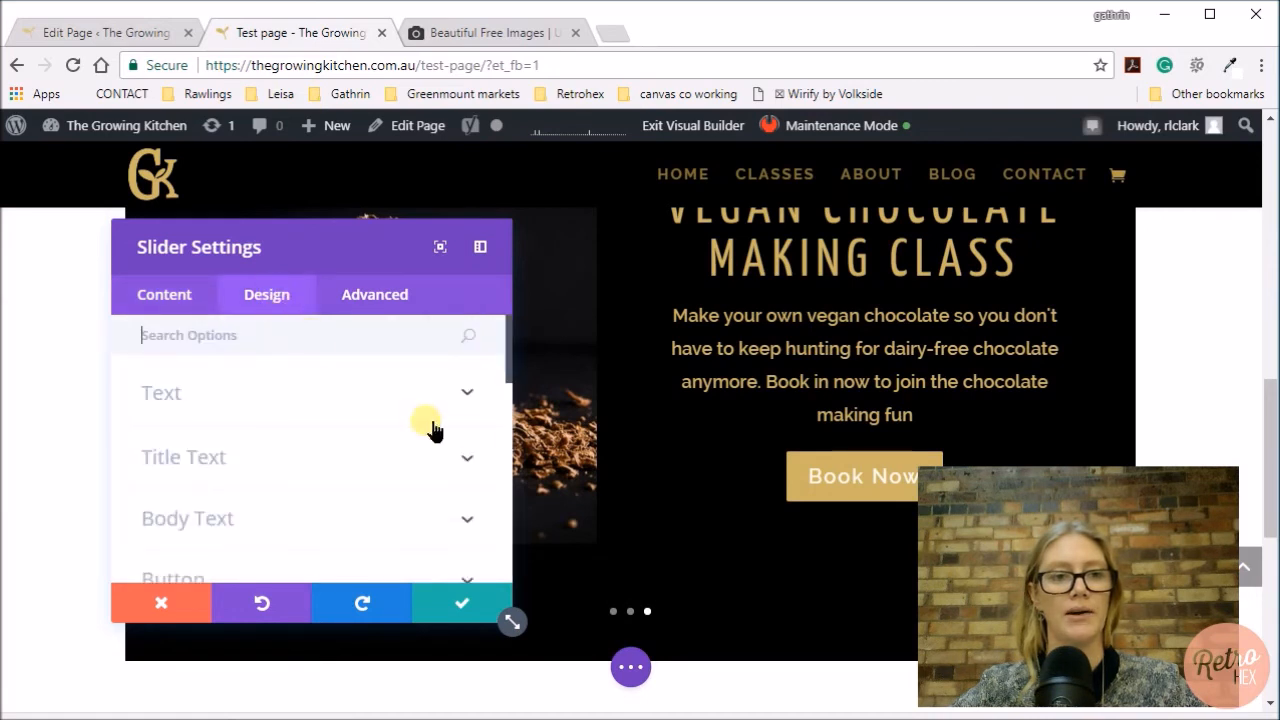
pyautogui.scroll(-3, 471, 434)
pyautogui.scroll(-5, 471, 434)
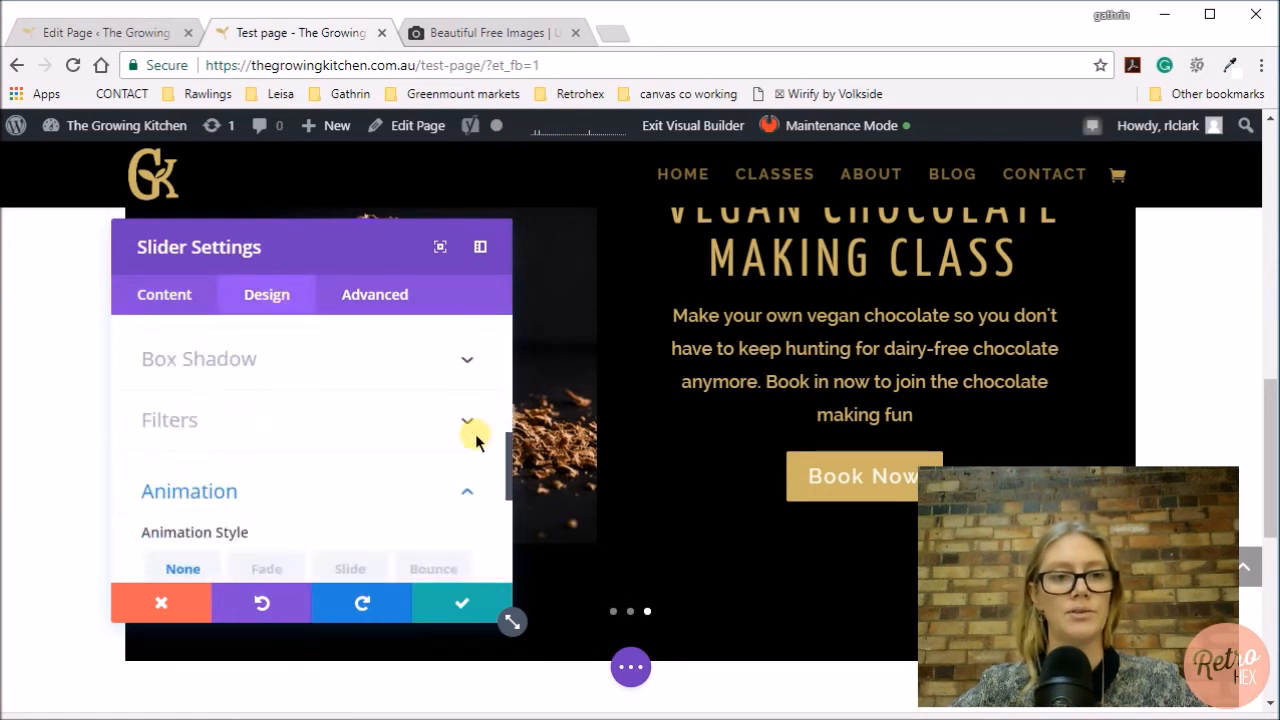
pyautogui.click(466, 454)
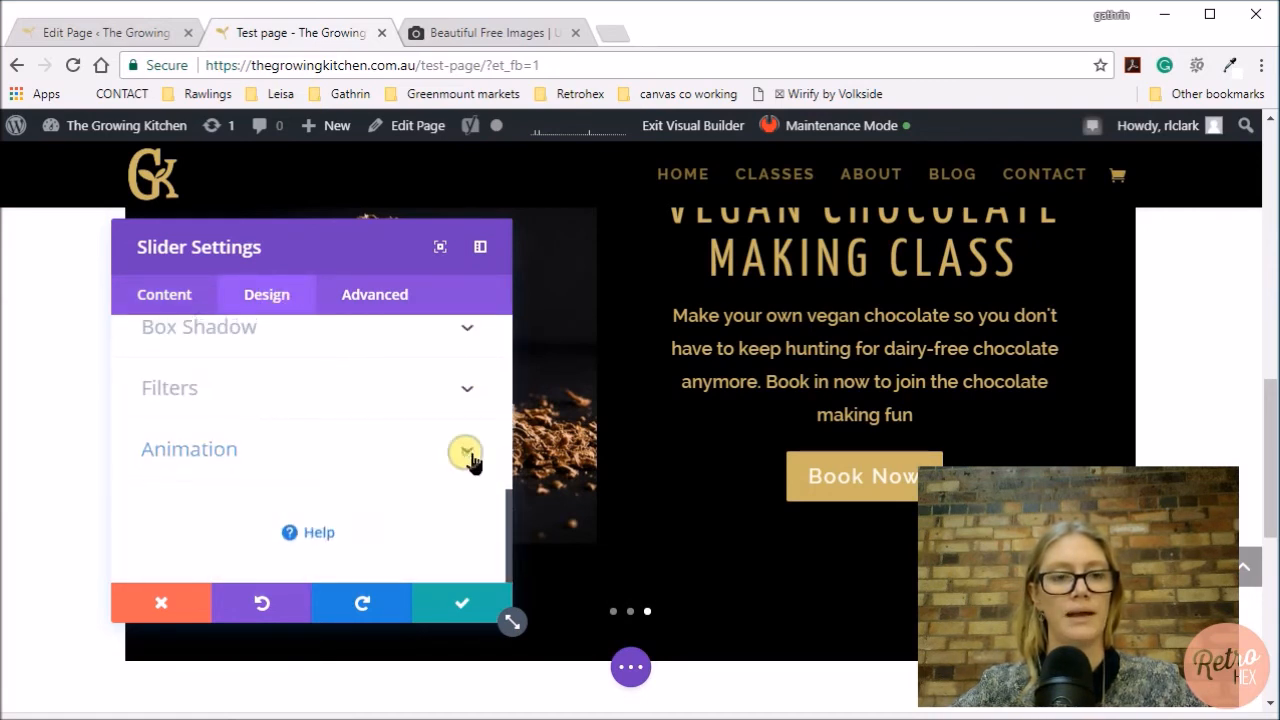
pyautogui.click(467, 452)
pyautogui.scroll(-3, 472, 459)
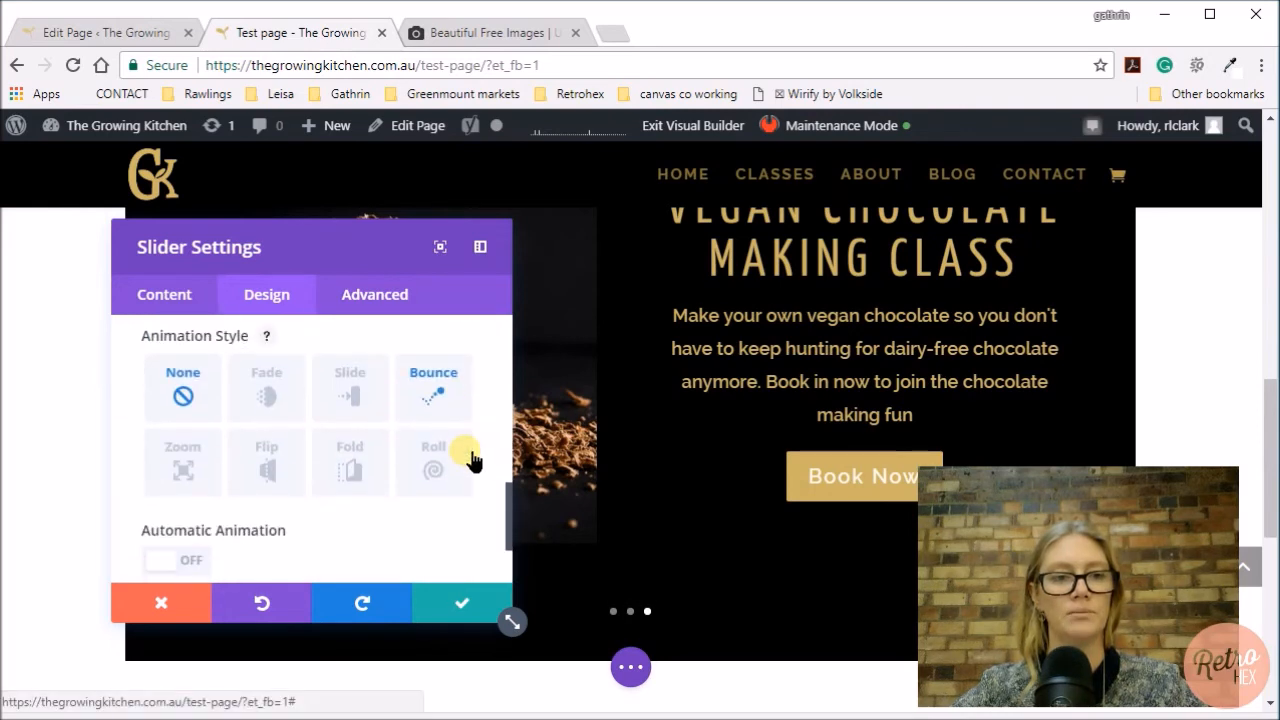
pyautogui.click(180, 520)
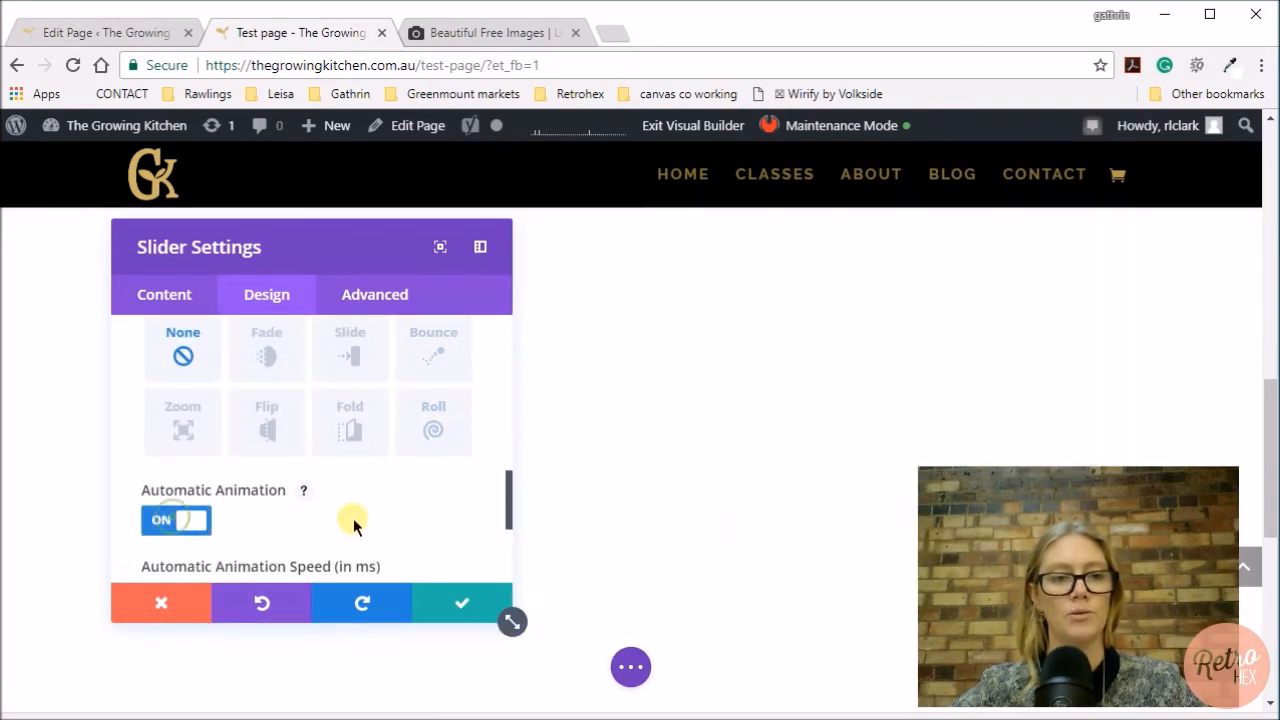
# Set the slider's automatic animation speed to 5000 ms and save the slider settings
pyautogui.scroll(-2, 414, 506)
pyautogui.scroll(-2, 420, 505)
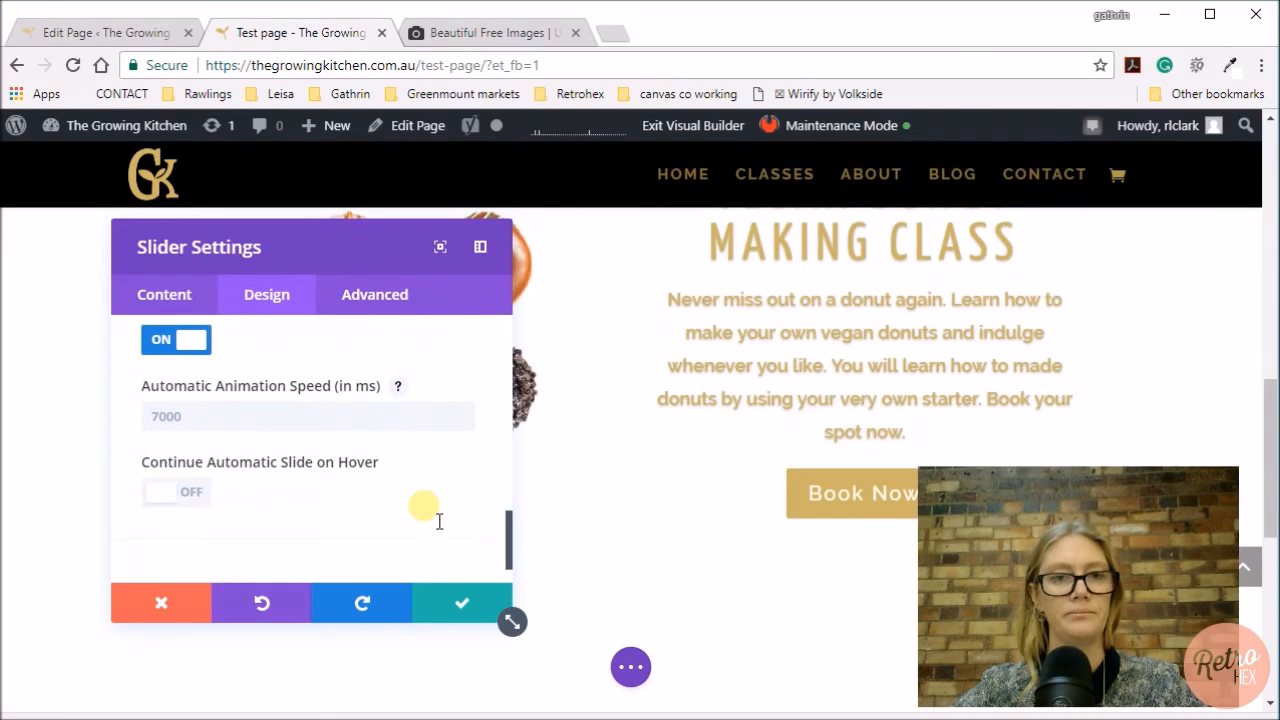
pyautogui.scroll(1, 424, 504)
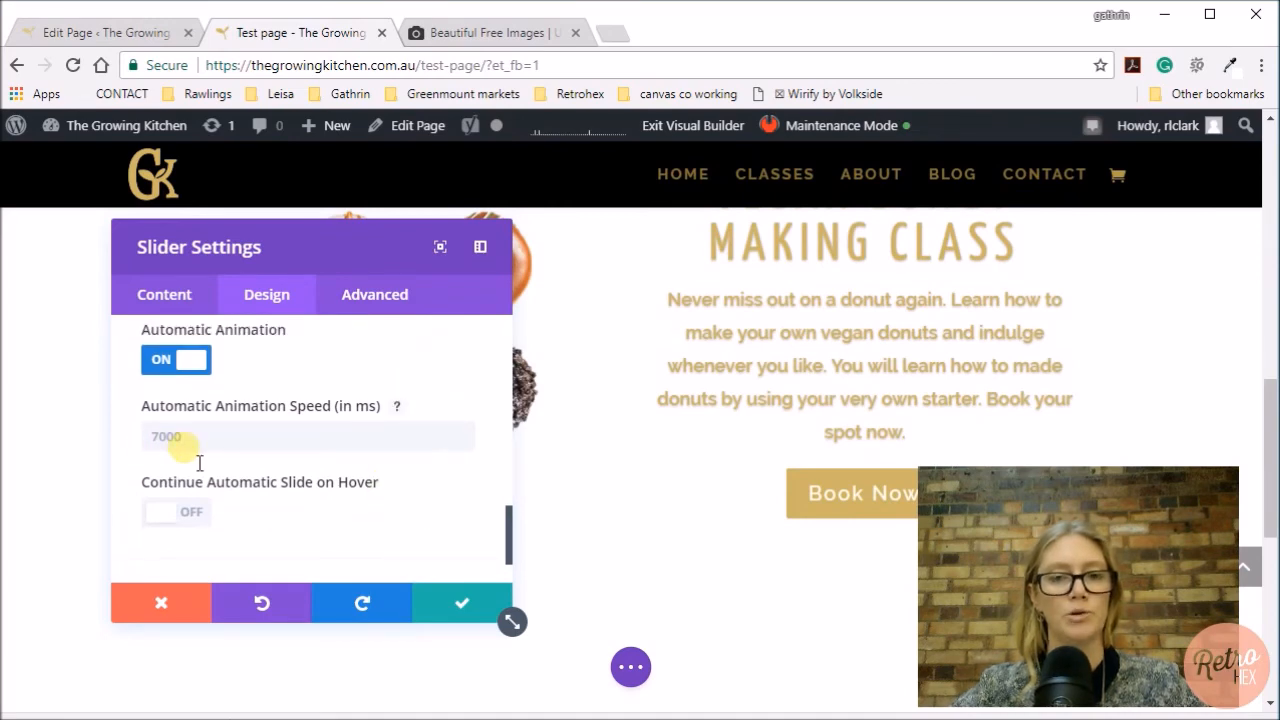
pyautogui.click(229, 449)
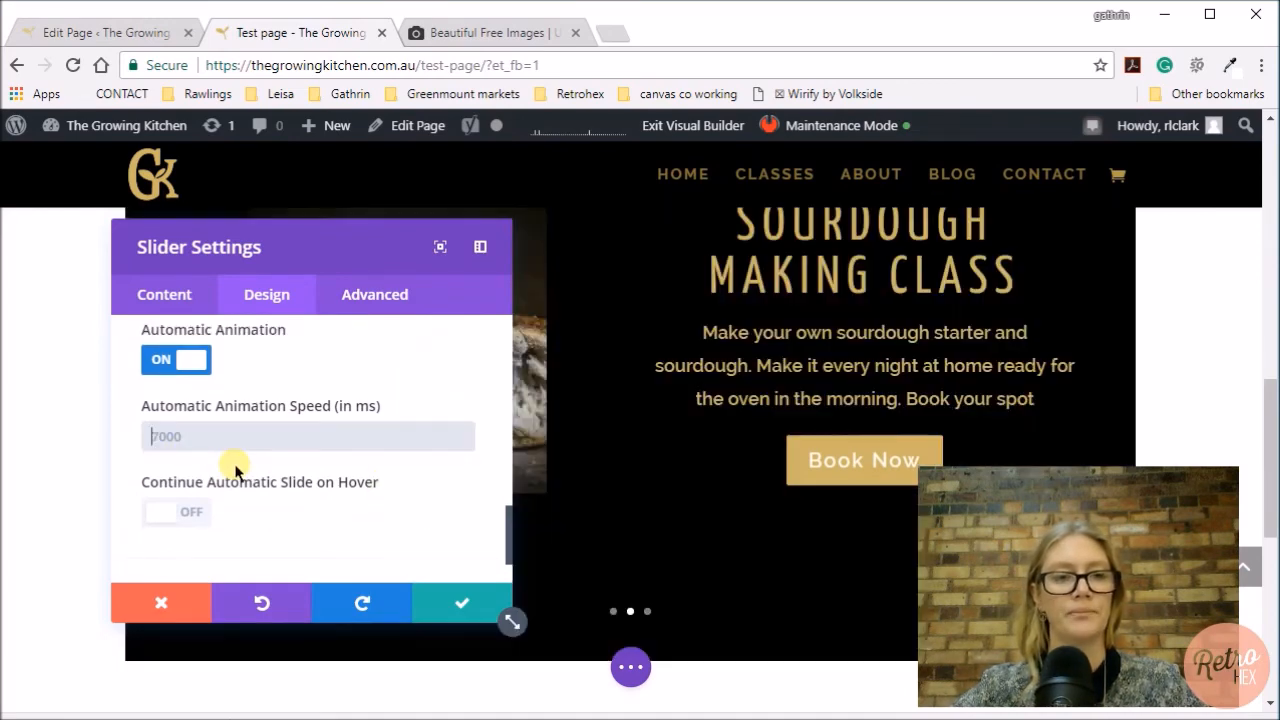
pyautogui.write('5000')
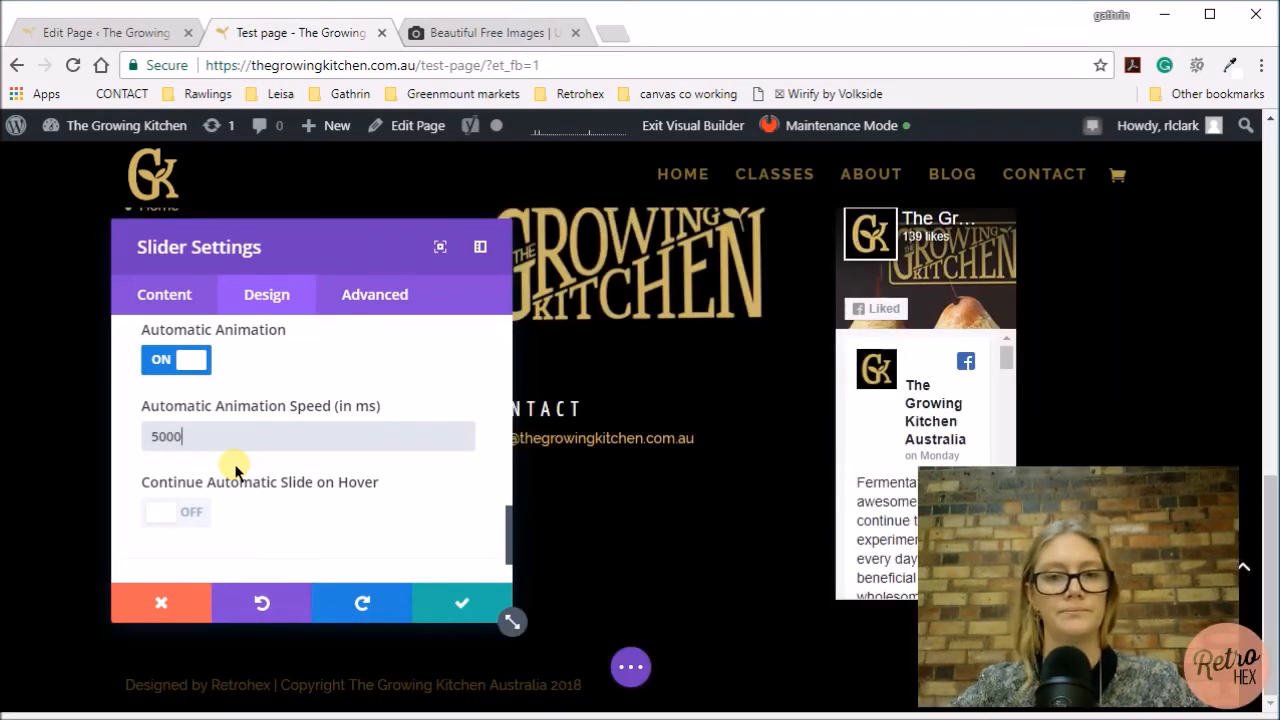
pyautogui.click(477, 606)
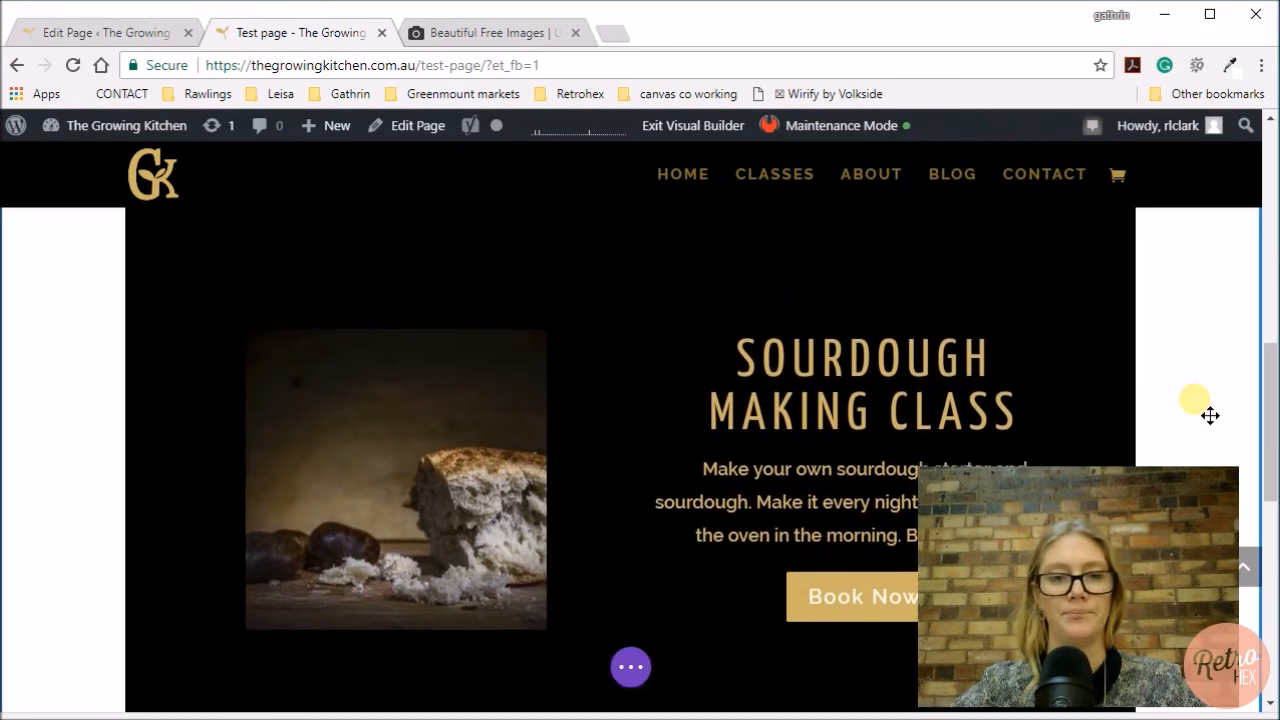
# Save the page and exit the Visual Builder to view the slider on the live Test page
pyautogui.click(630, 666)
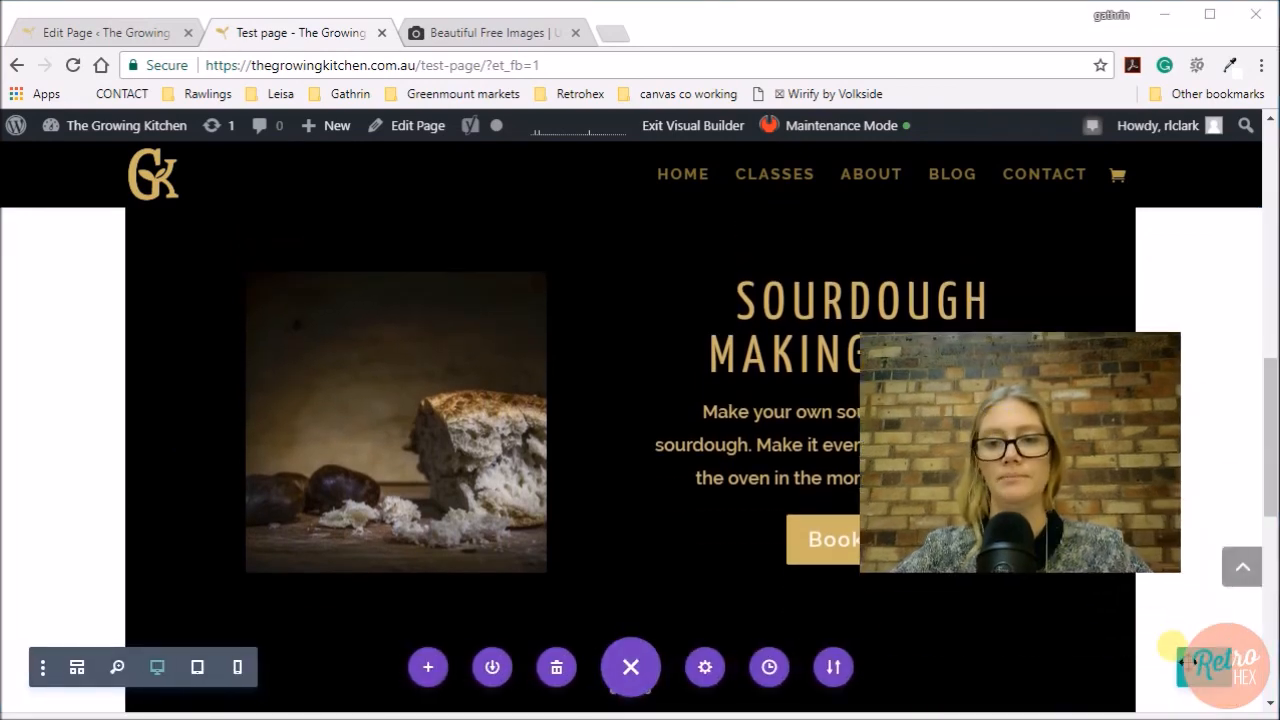
pyautogui.click(683, 128)
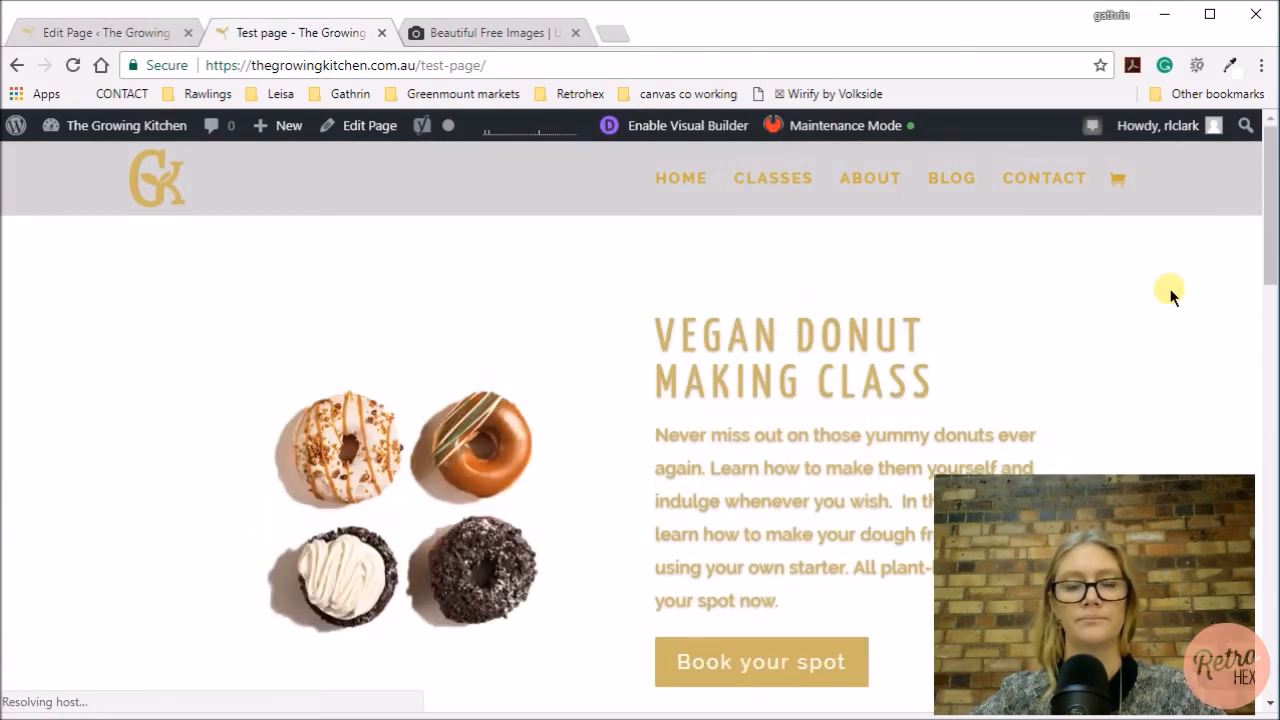
pyautogui.scroll(-5, 1191, 362)
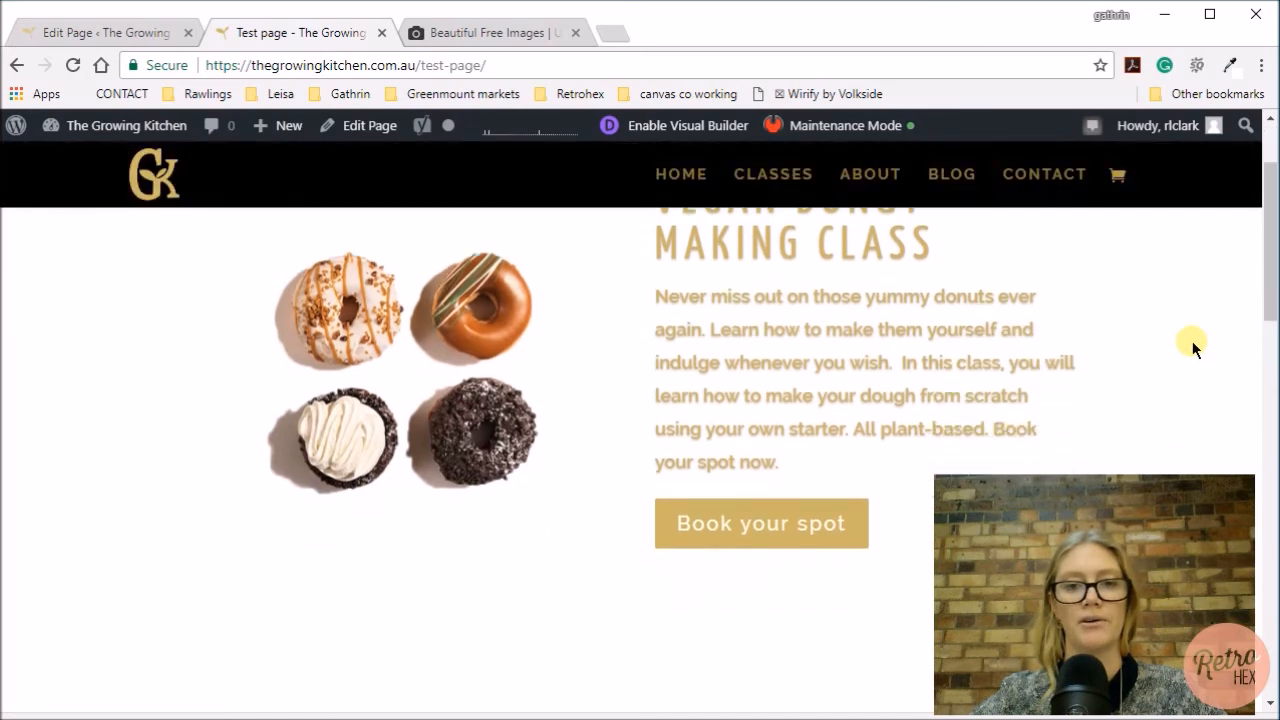
# Review the slider on the live Test page and reopen the page in the Visual Builder
pyautogui.scroll(-4, 1192, 341)
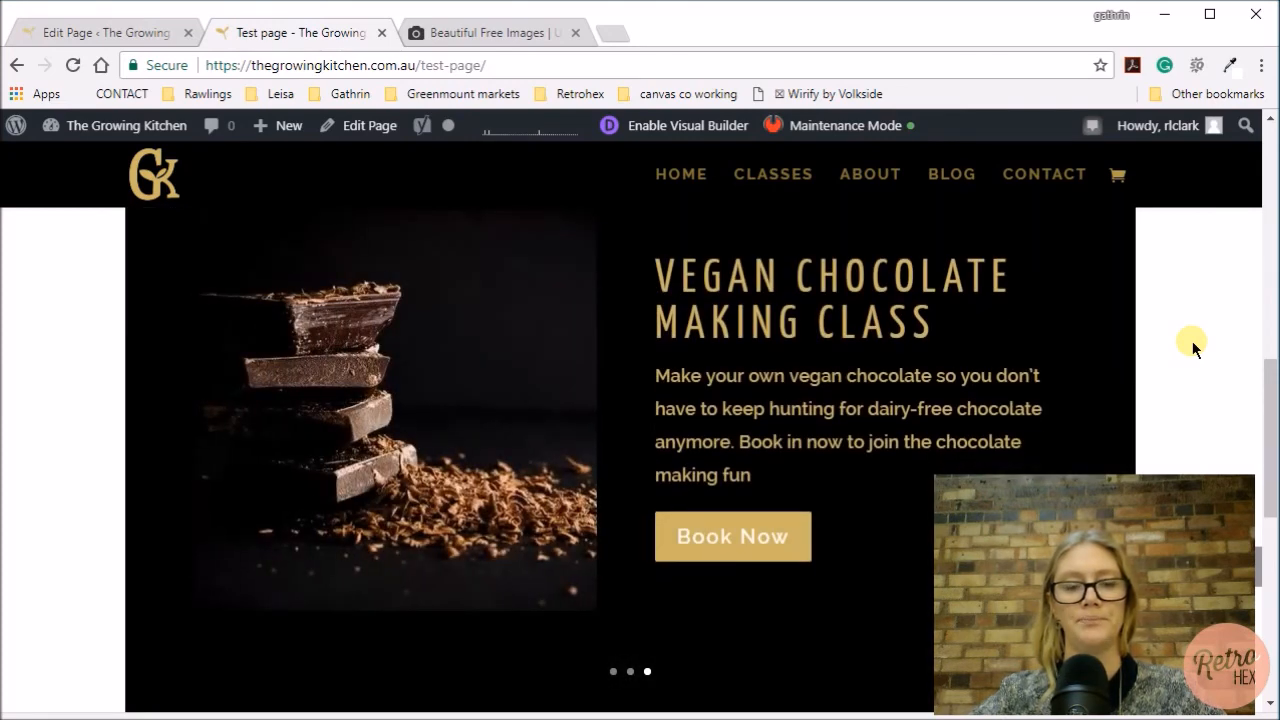
pyautogui.scroll(-1, 155, 527)
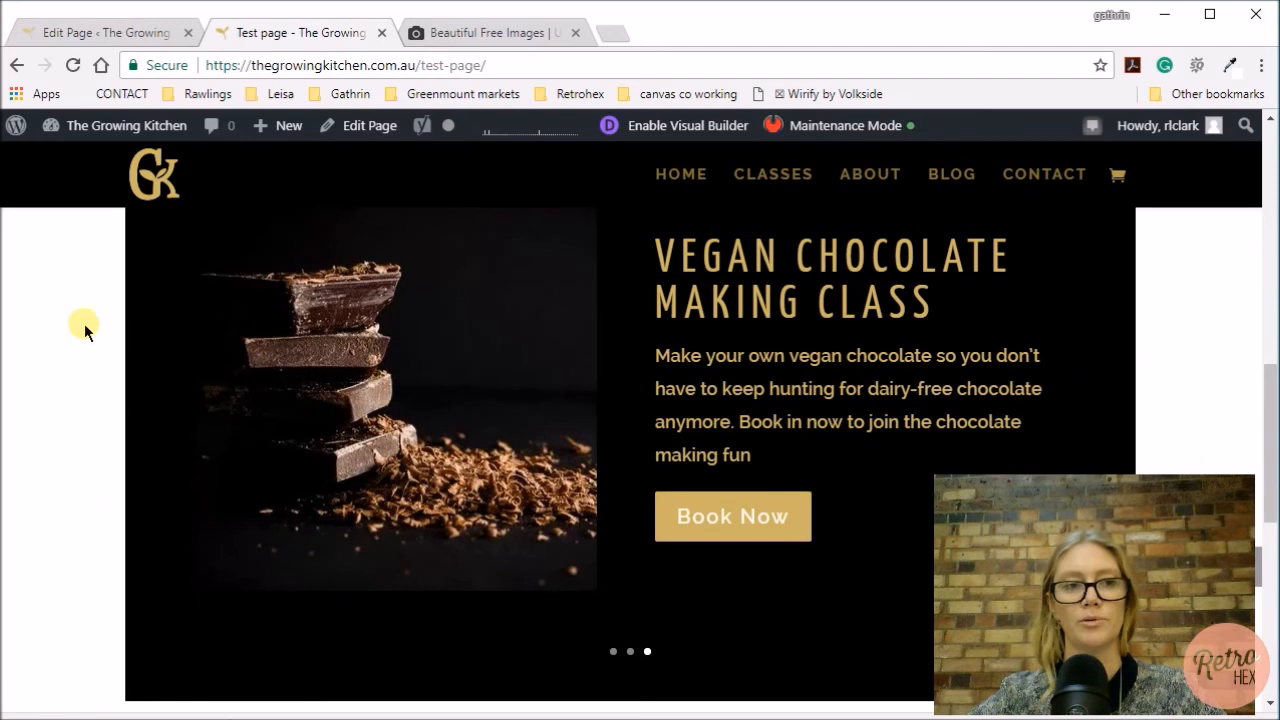
pyautogui.scroll(2, 1190, 382)
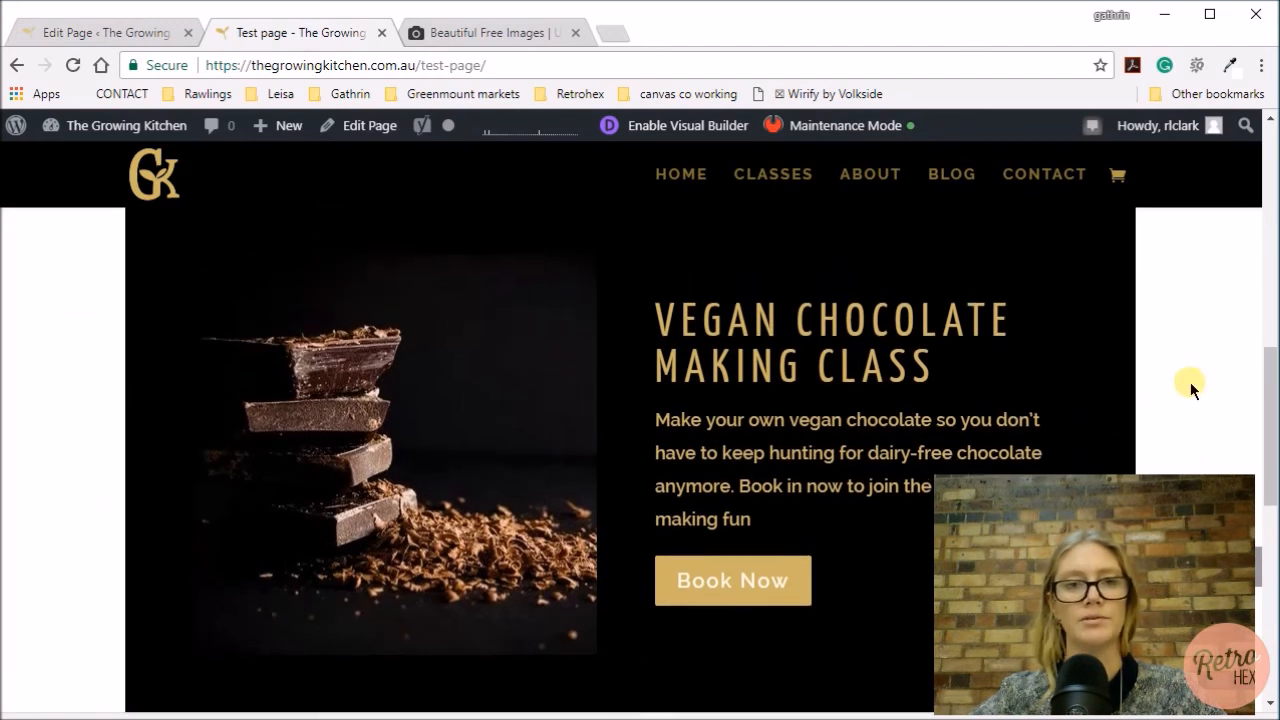
pyautogui.click(688, 128)
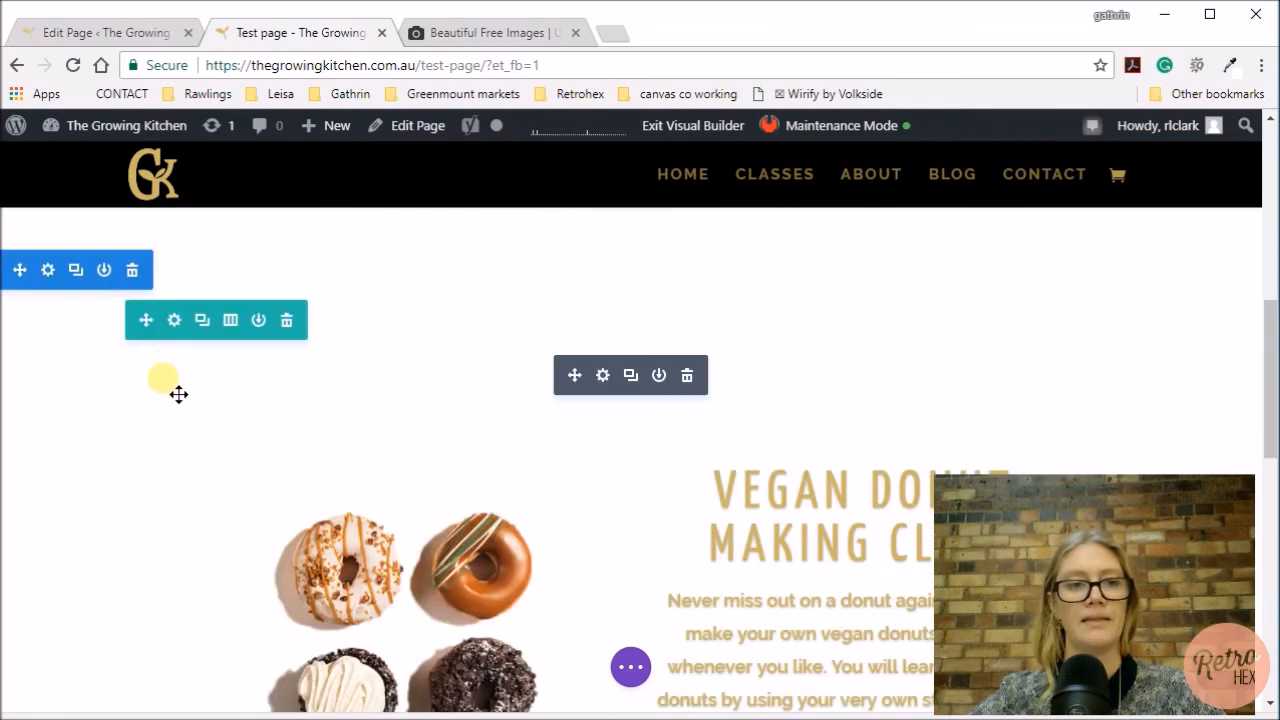
# Make the slider's row fullwidth in the row's sizing settings
pyautogui.click(175, 321)
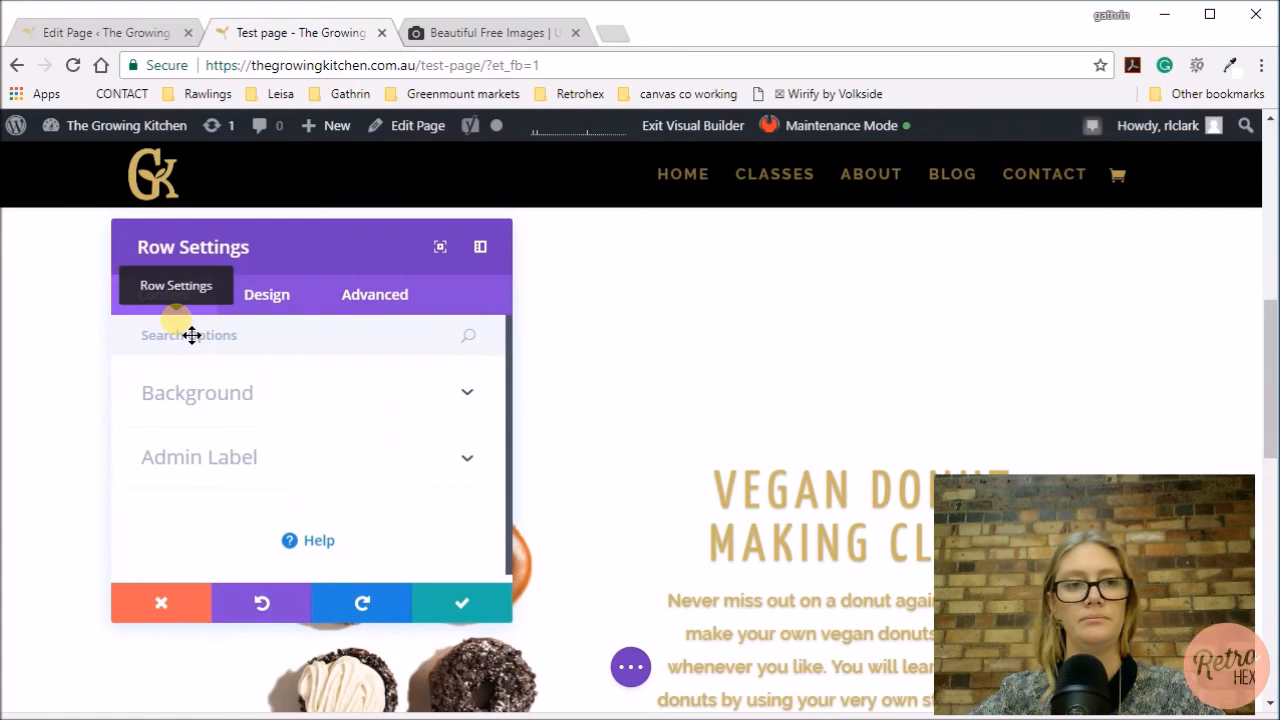
pyautogui.click(277, 300)
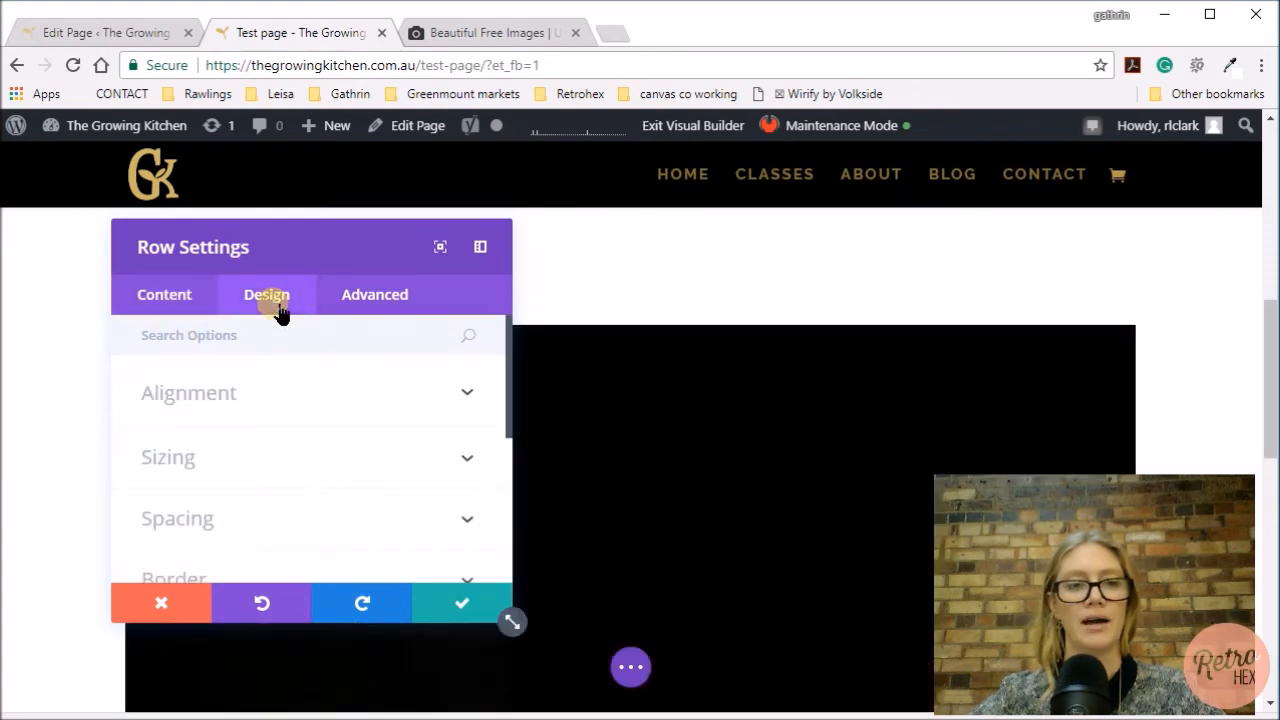
pyautogui.scroll(-1, 336, 465)
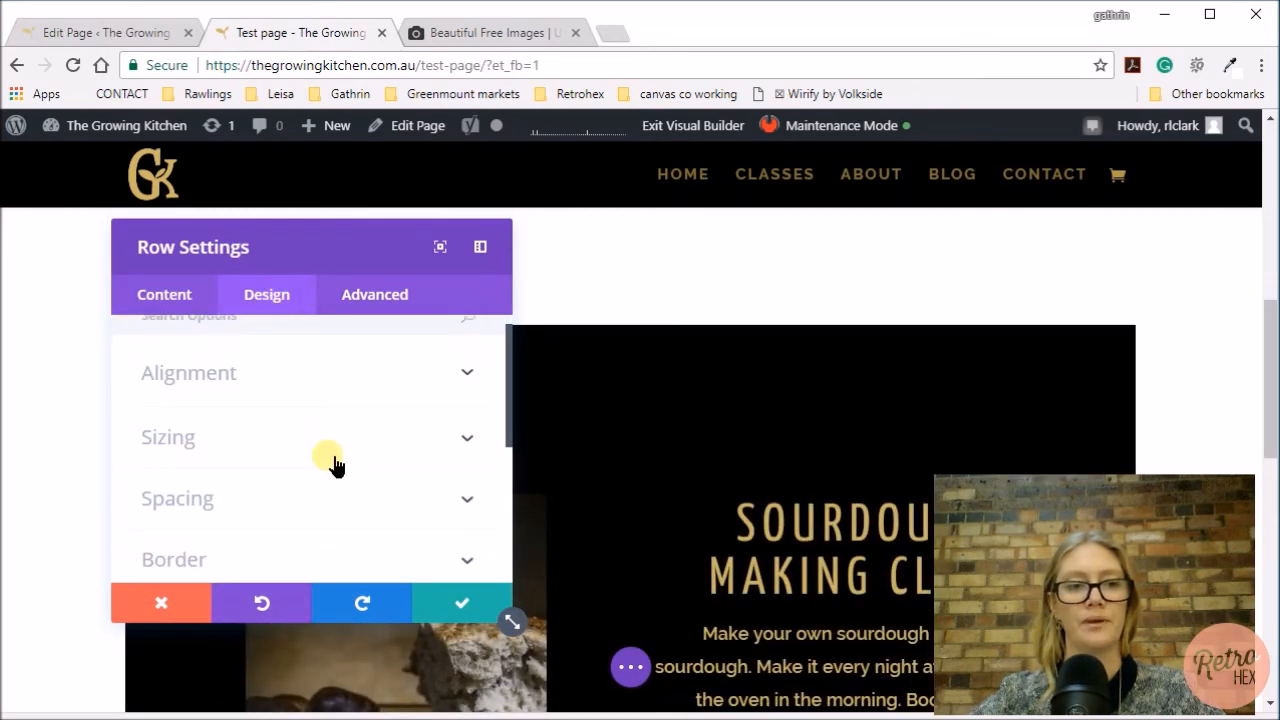
pyautogui.click(226, 445)
pyautogui.click(168, 430)
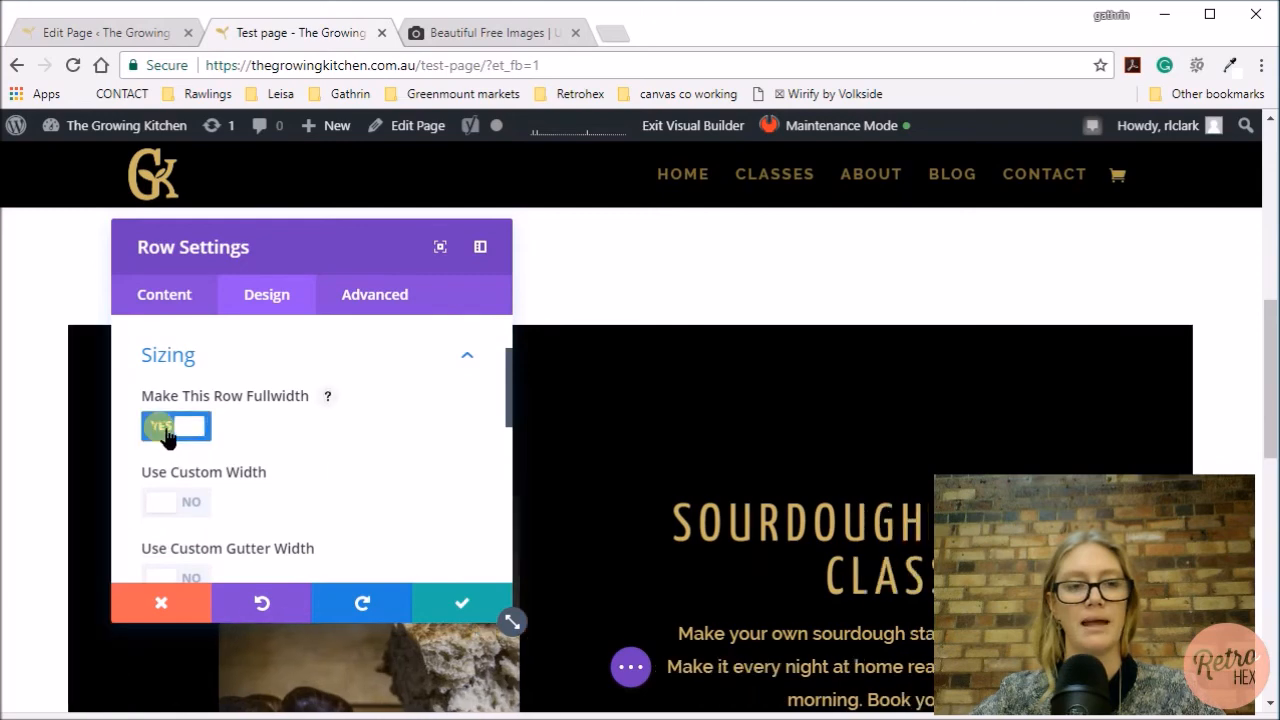
# Enable a custom gutter width for the slider's row, set it to 1, and save the row settings
pyautogui.scroll(-1, 306, 443)
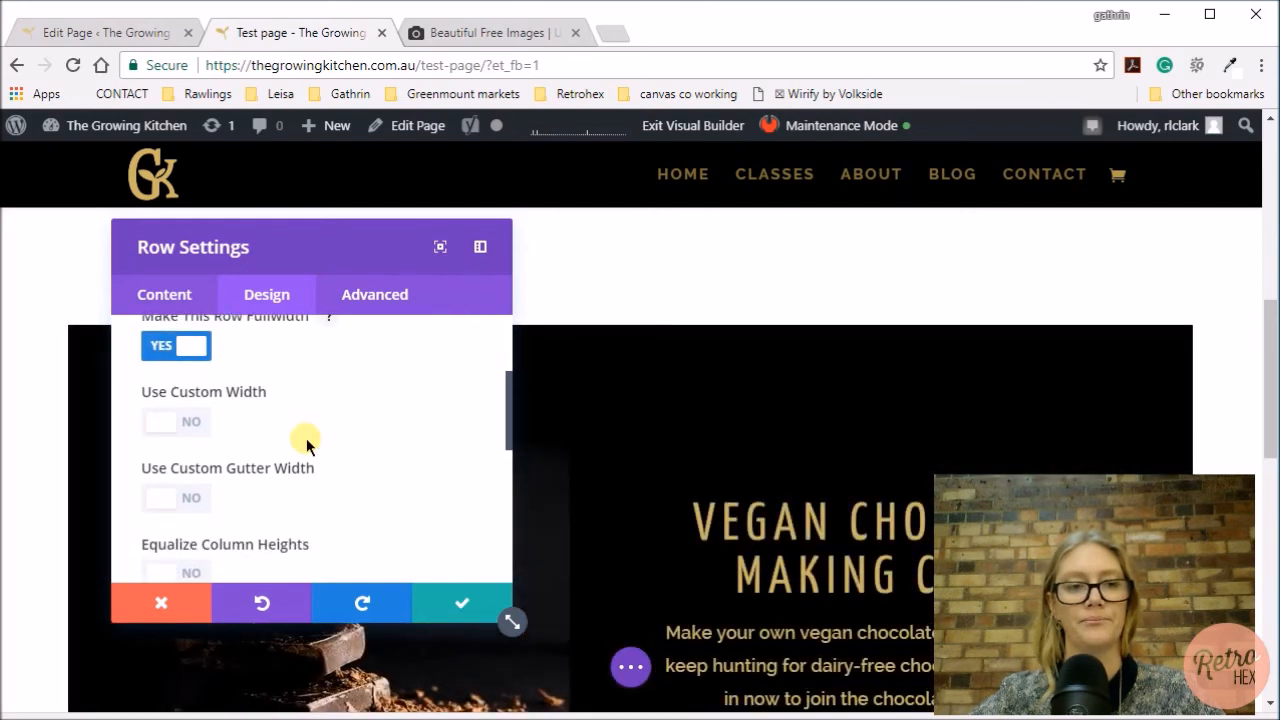
pyautogui.scroll(1, 306, 443)
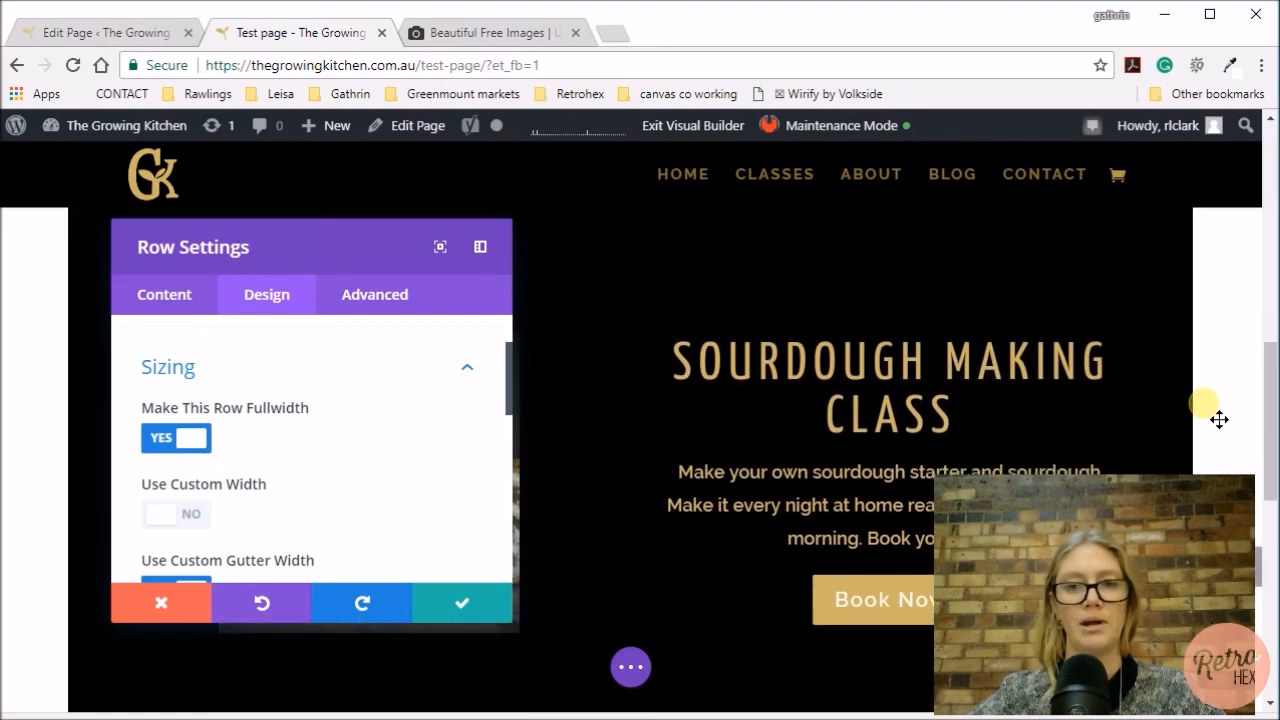
pyautogui.scroll(-1, 351, 437)
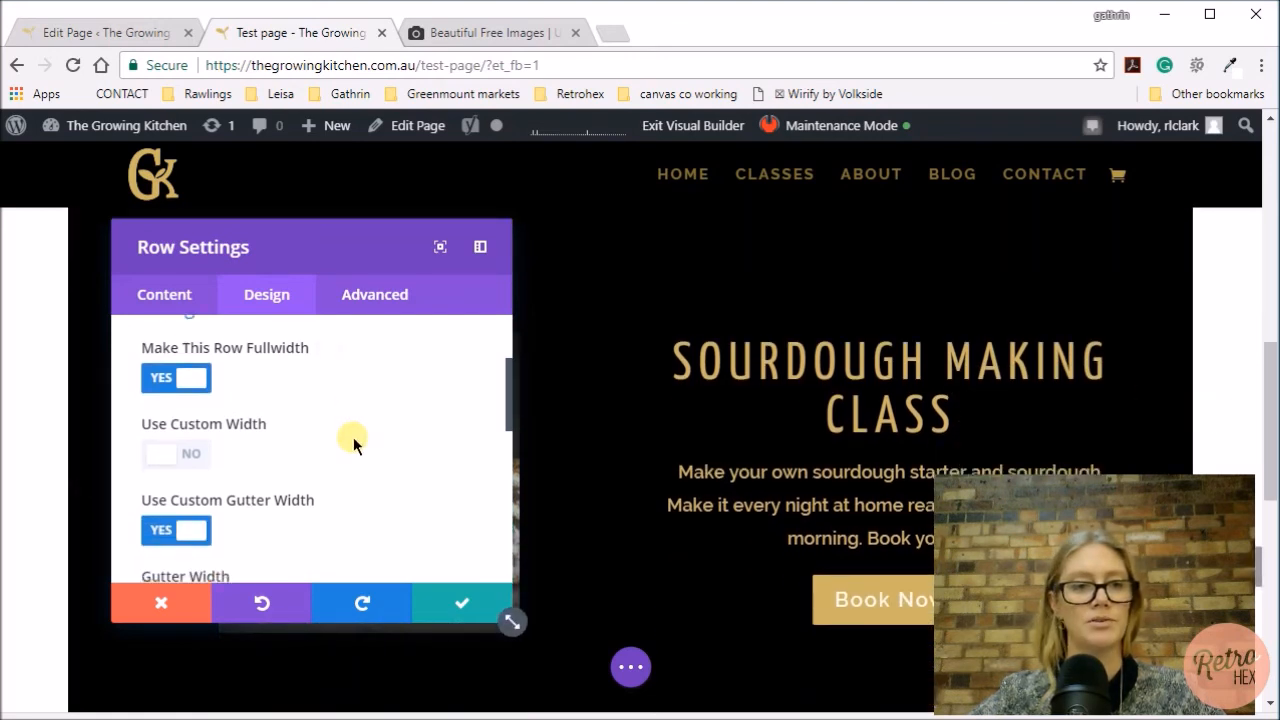
pyautogui.click(205, 474)
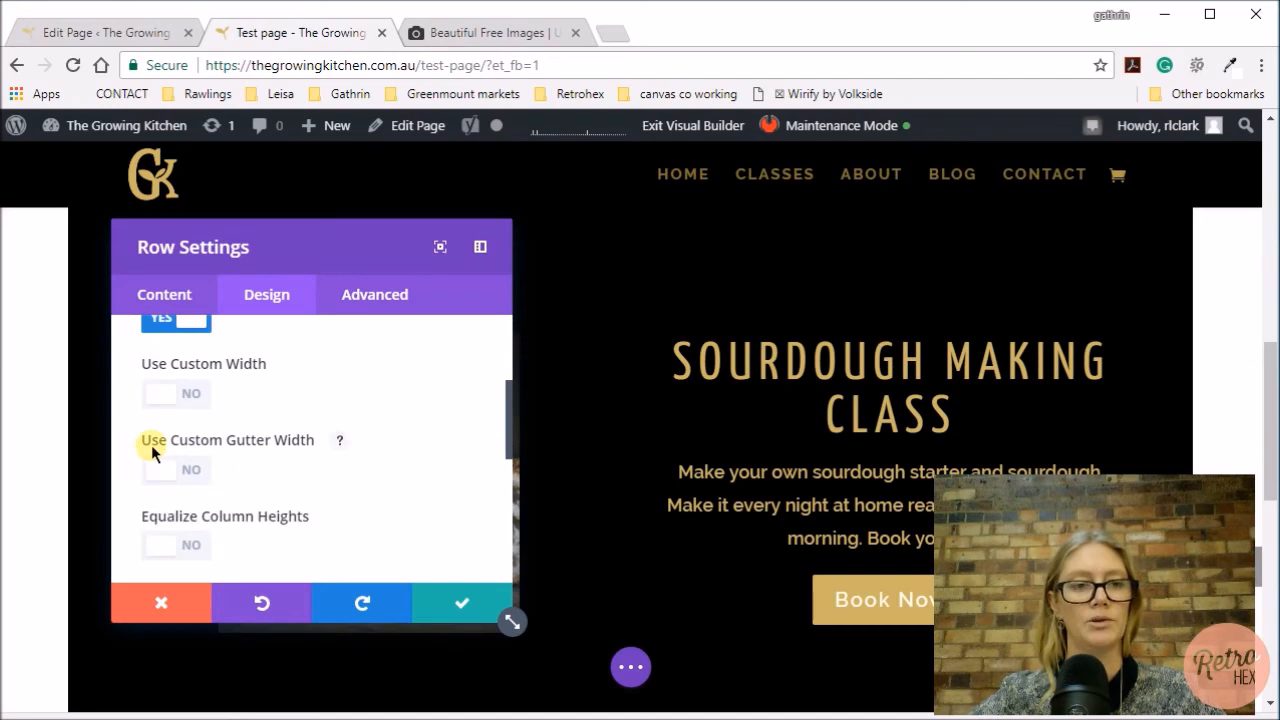
pyautogui.click(192, 478)
pyautogui.scroll(-1, 366, 475)
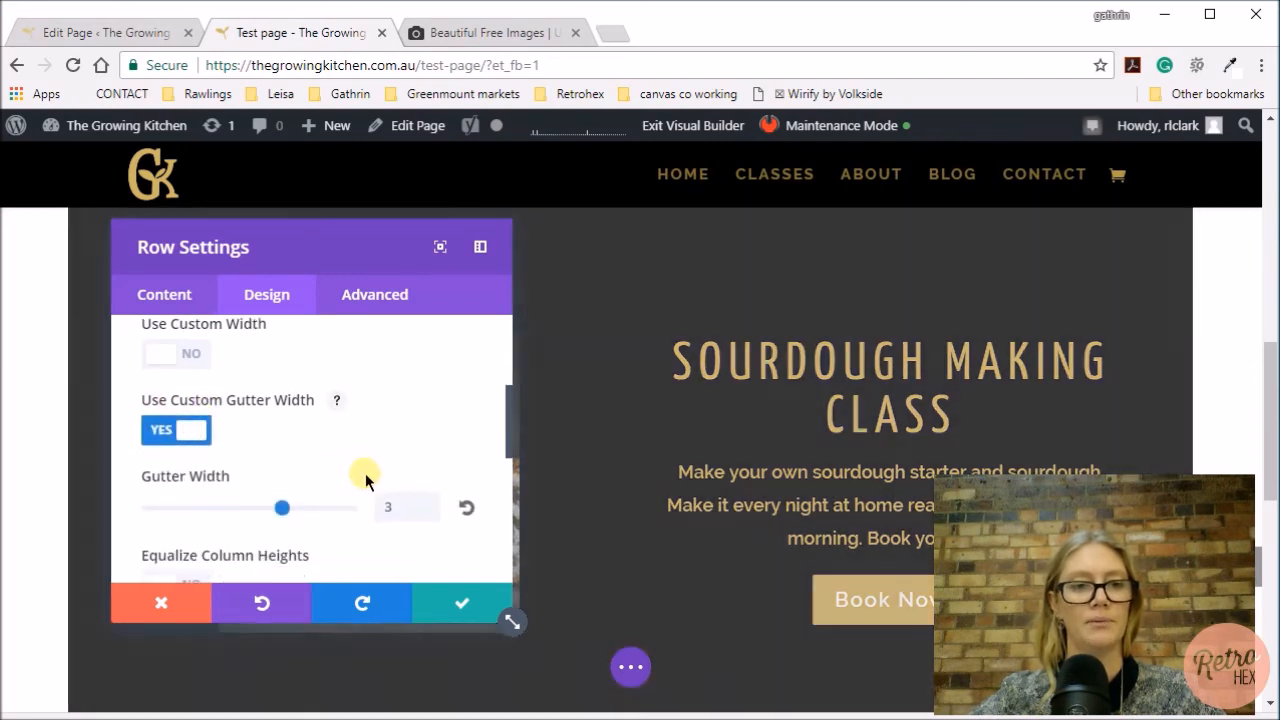
pyautogui.moveTo(281, 450); pyautogui.dragTo(144, 458)
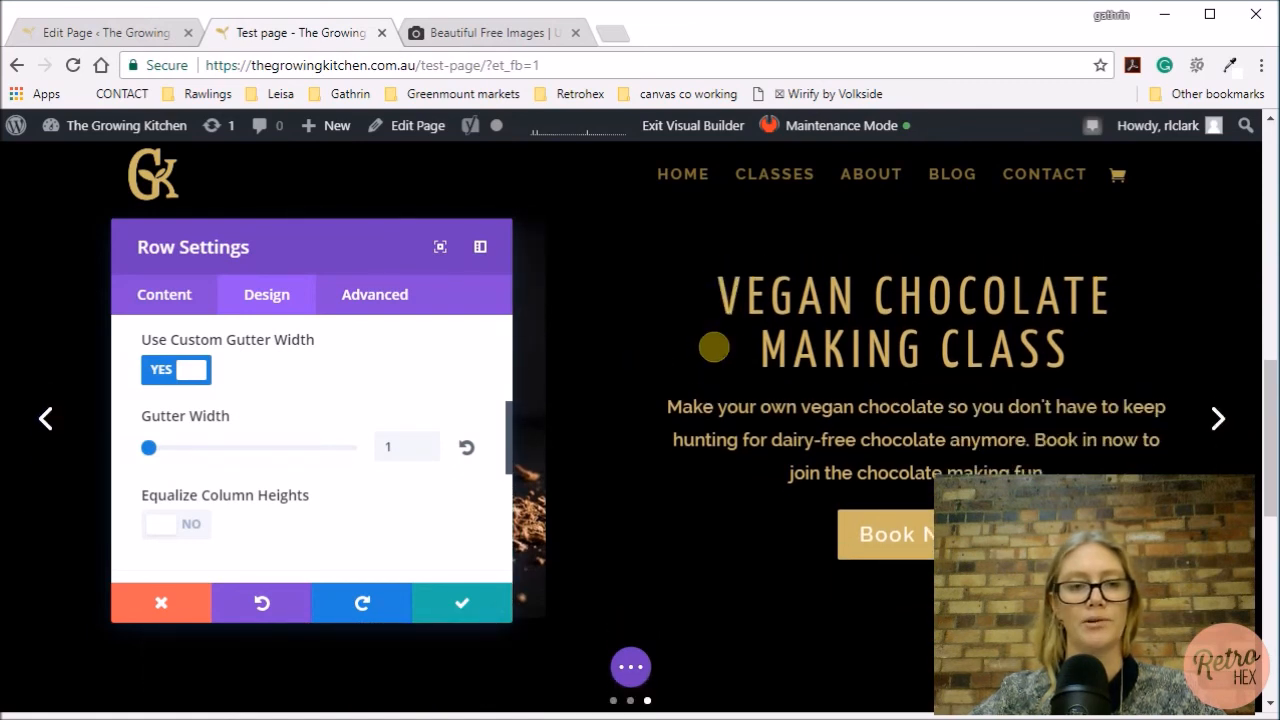
pyautogui.click(457, 602)
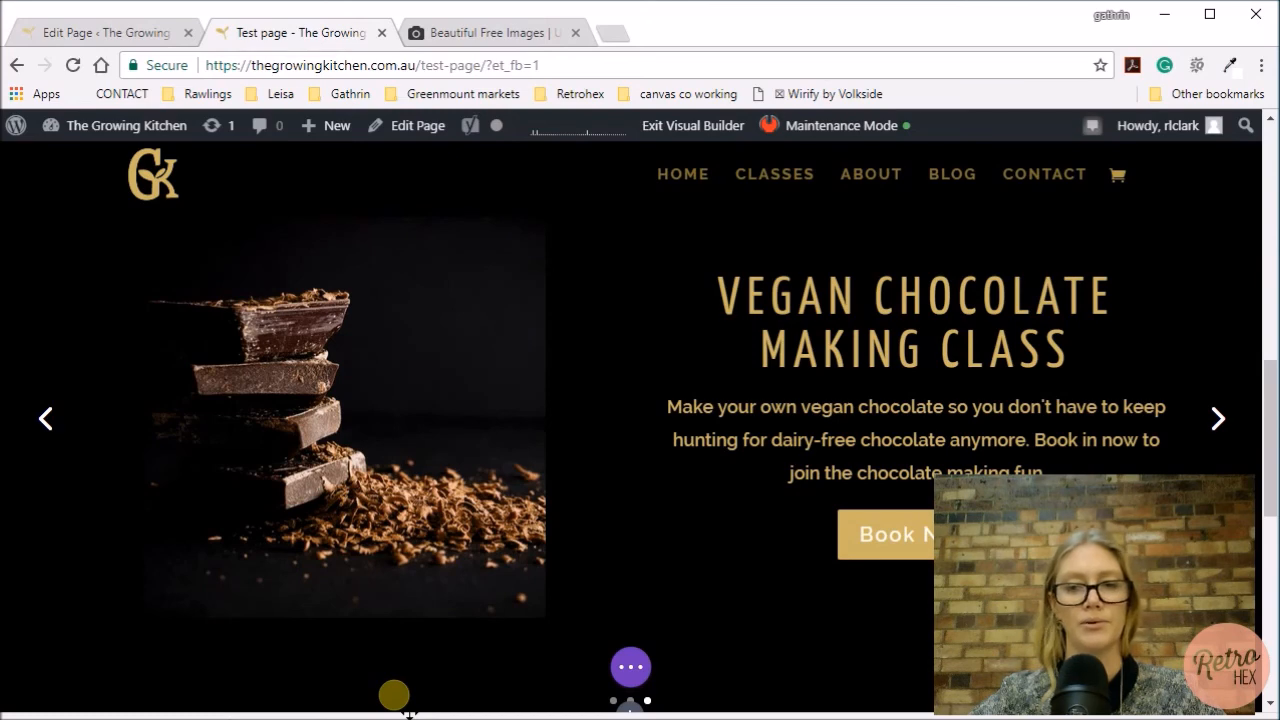
# Preview the fullwidth slides in the builder, and save the page while exiting the Visual Builder
pyautogui.click(1218, 418)
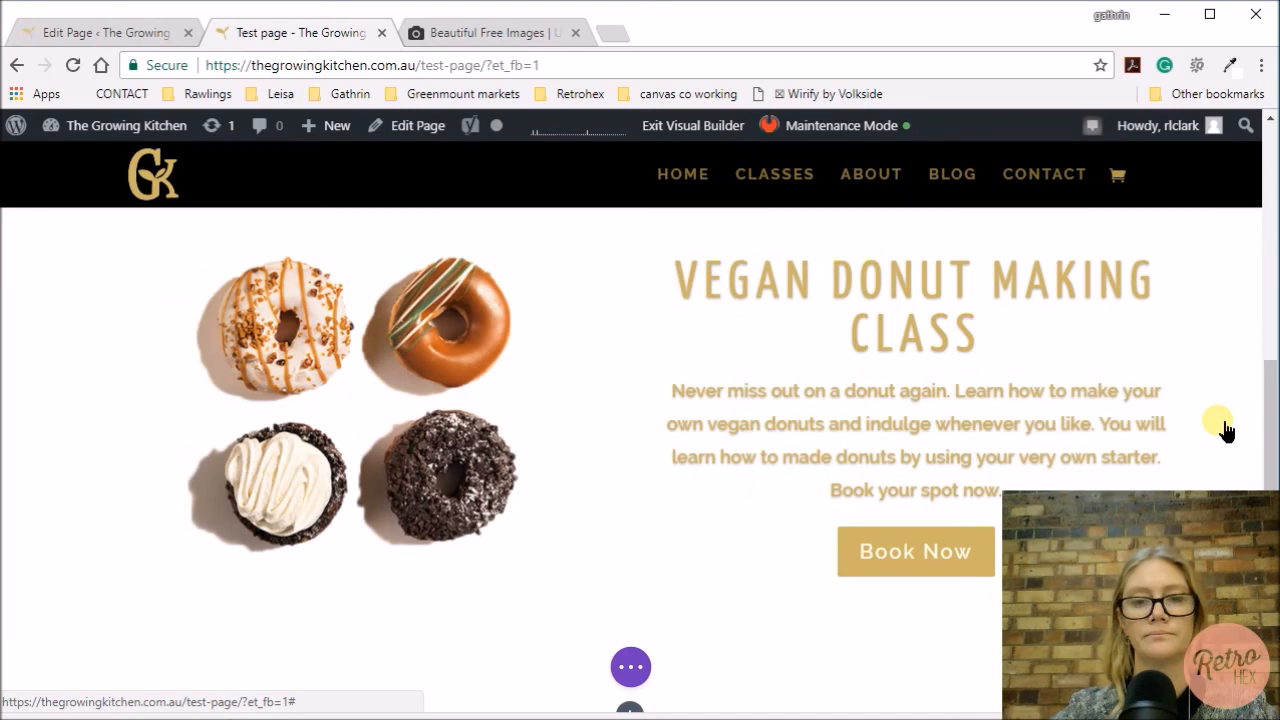
pyautogui.click(1219, 421)
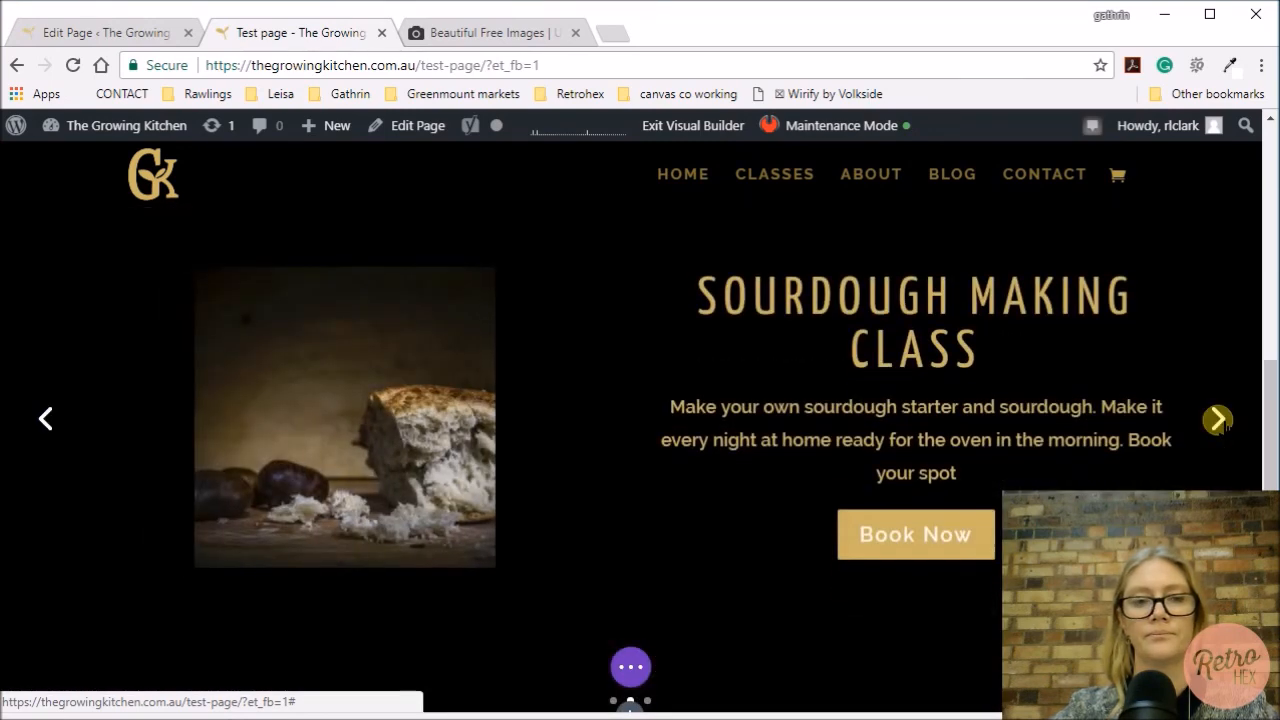
pyautogui.click(630, 666)
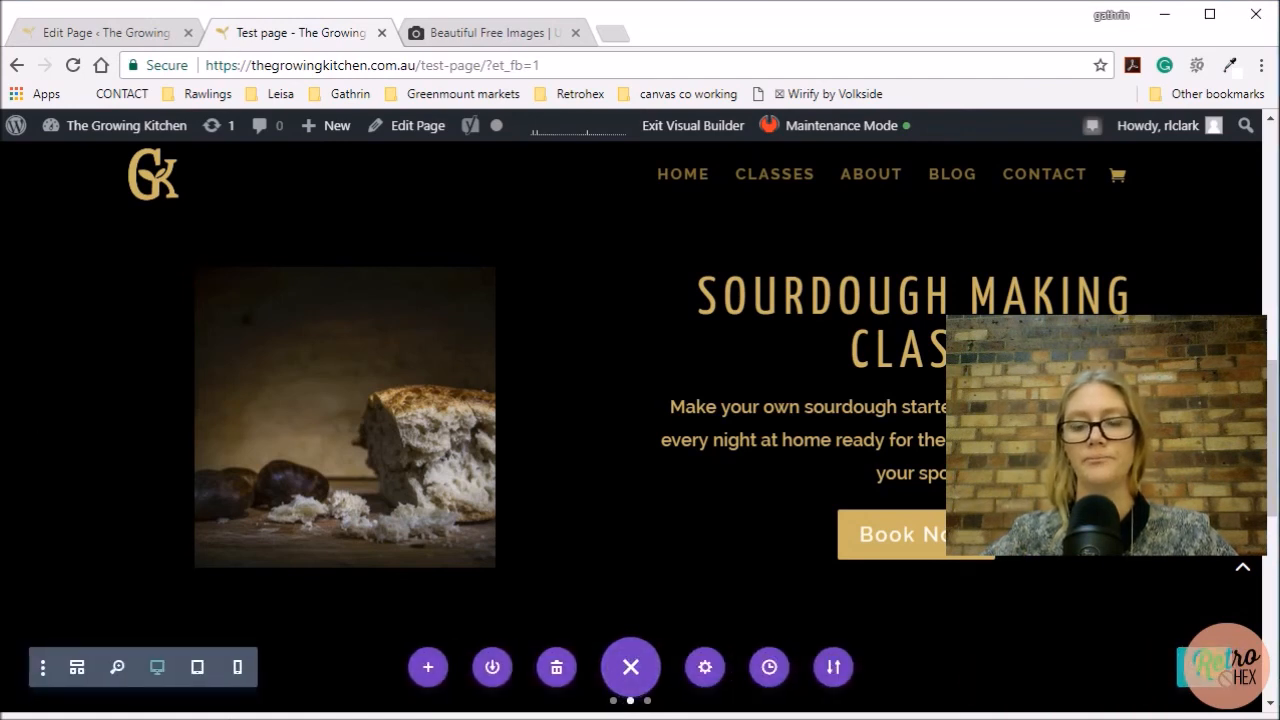
pyautogui.click(672, 126)
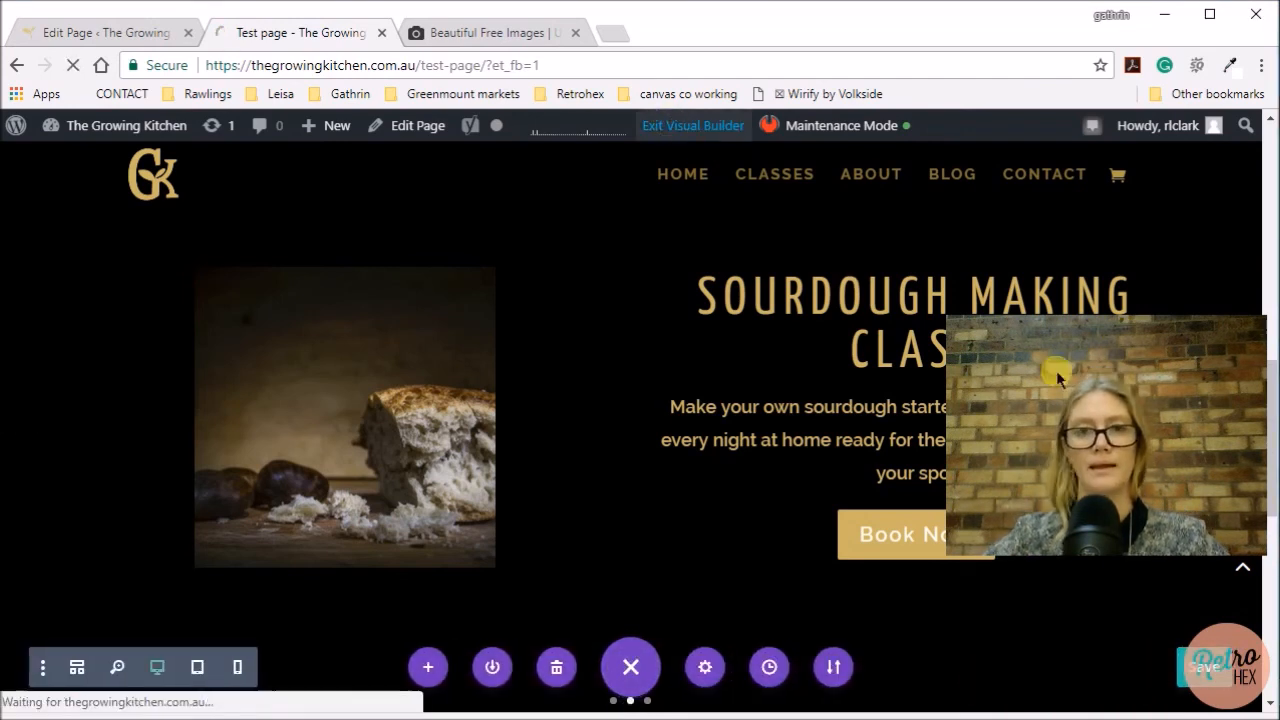
pyautogui.moveTo(1126, 400); pyautogui.dragTo(1125, 557)
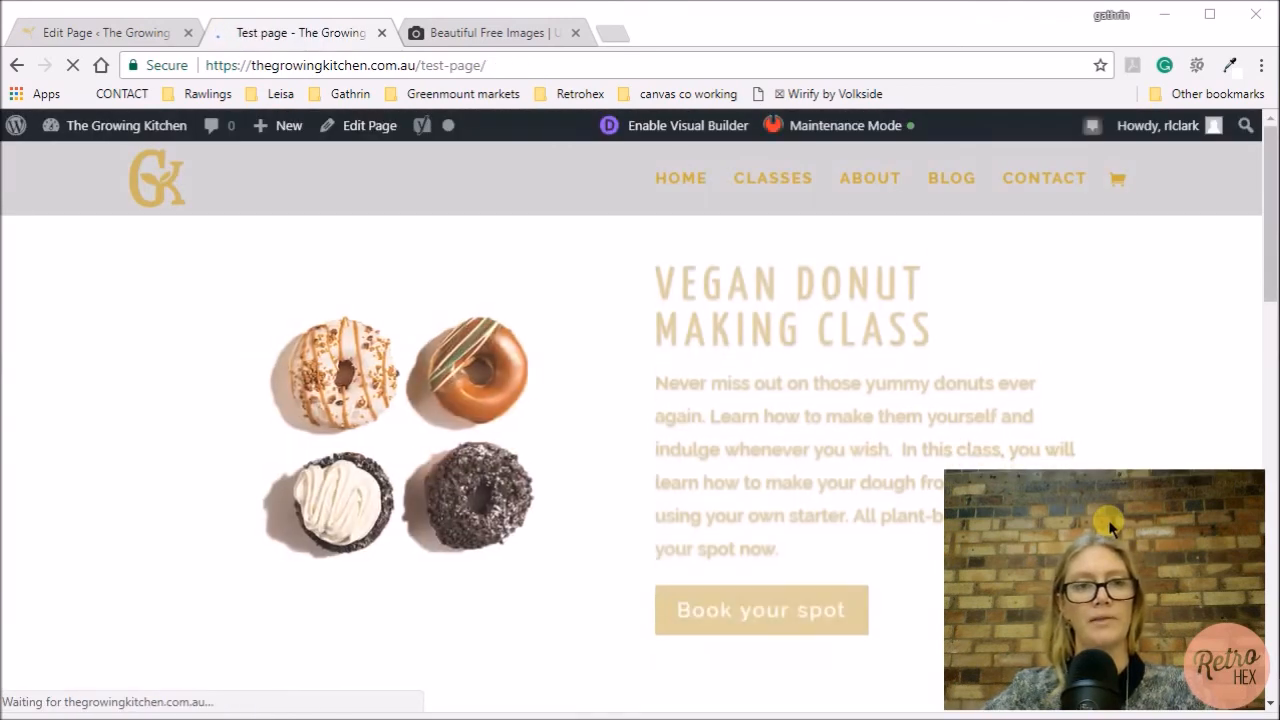
# Examine the fullwidth slider on the live Test page, advancing through its sourdough, chocolate and donut slides
pyautogui.scroll(-2, 846, 436)
pyautogui.scroll(3, 391, 460)
pyautogui.scroll(-4, 660, 515)
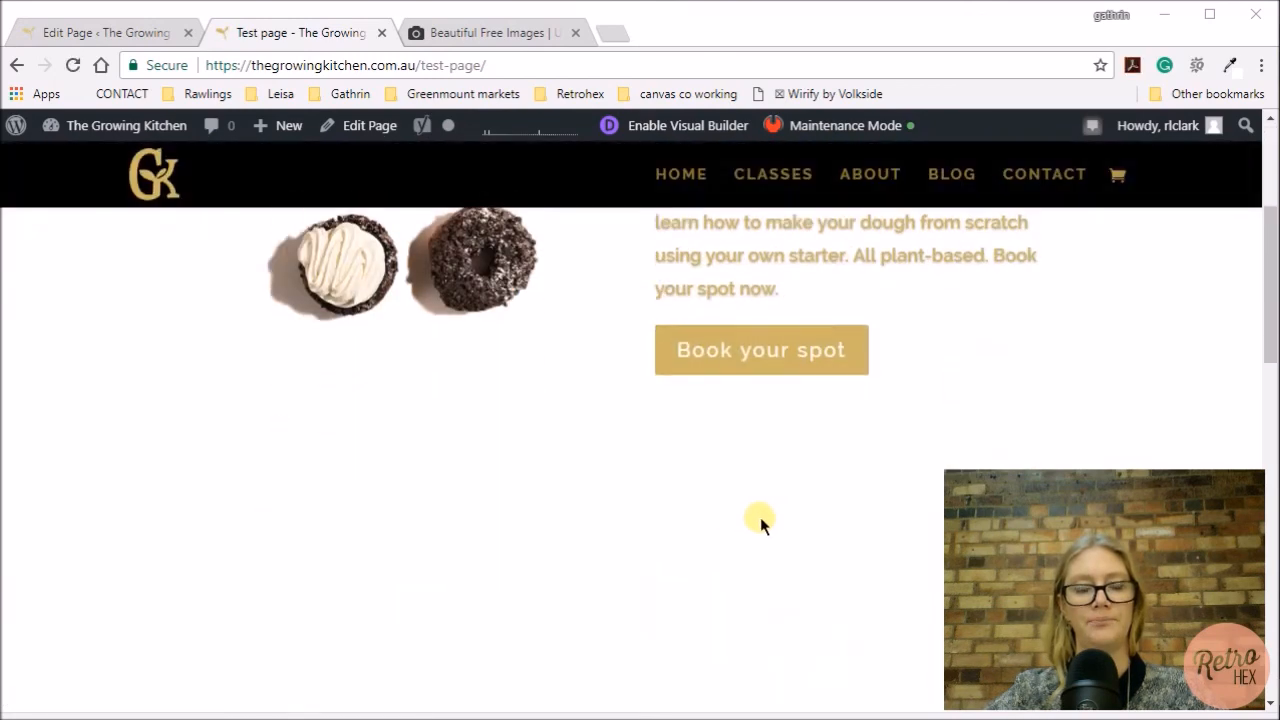
pyautogui.scroll(-5, 791, 518)
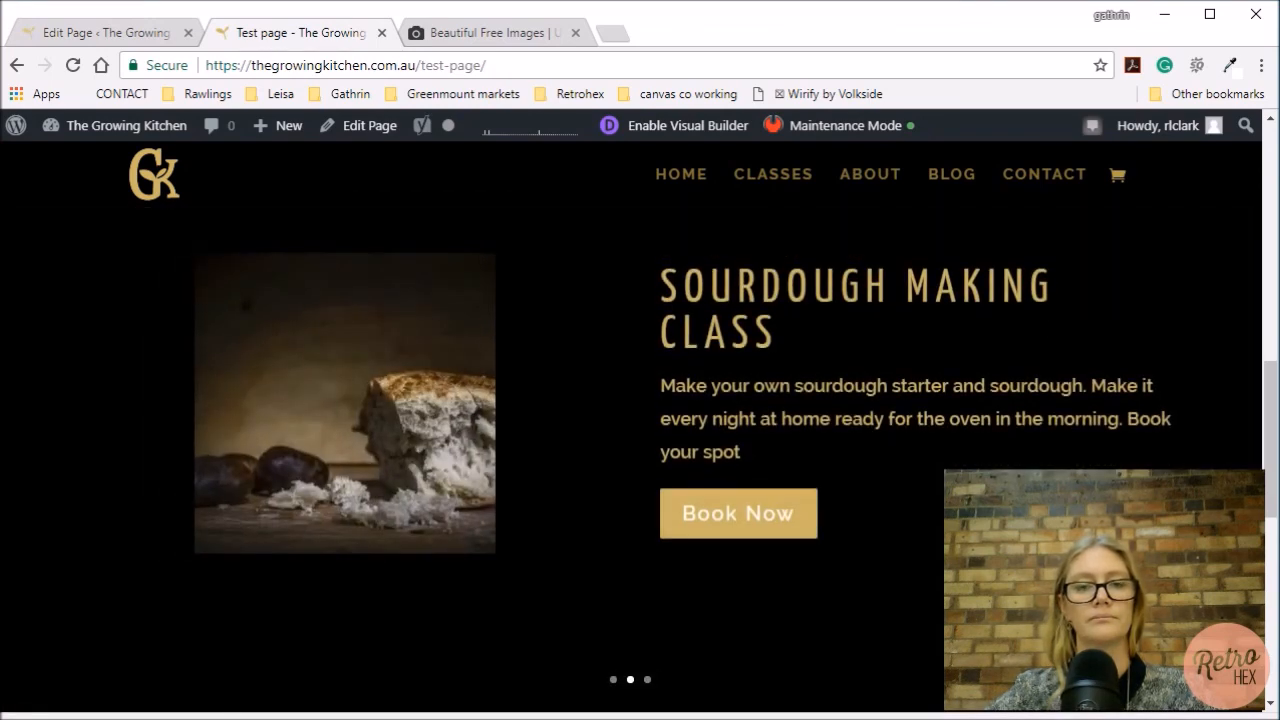
pyautogui.click(1220, 405)
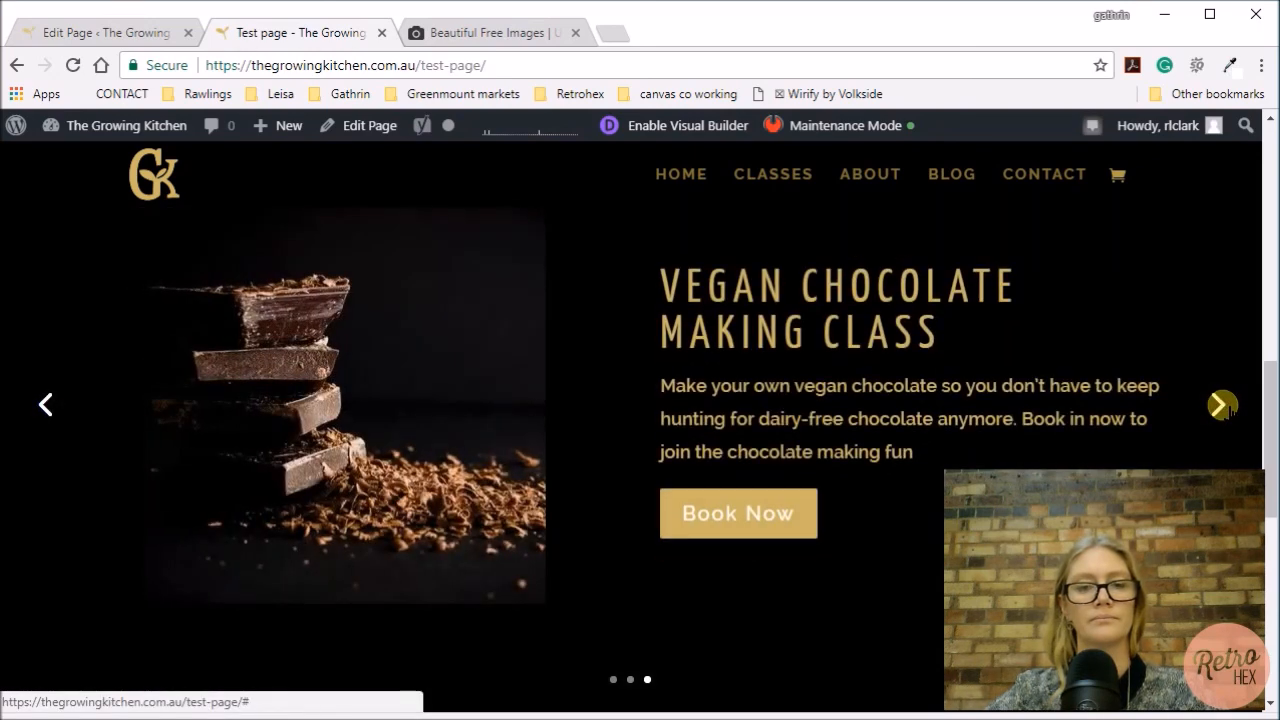
pyautogui.click(1220, 405)
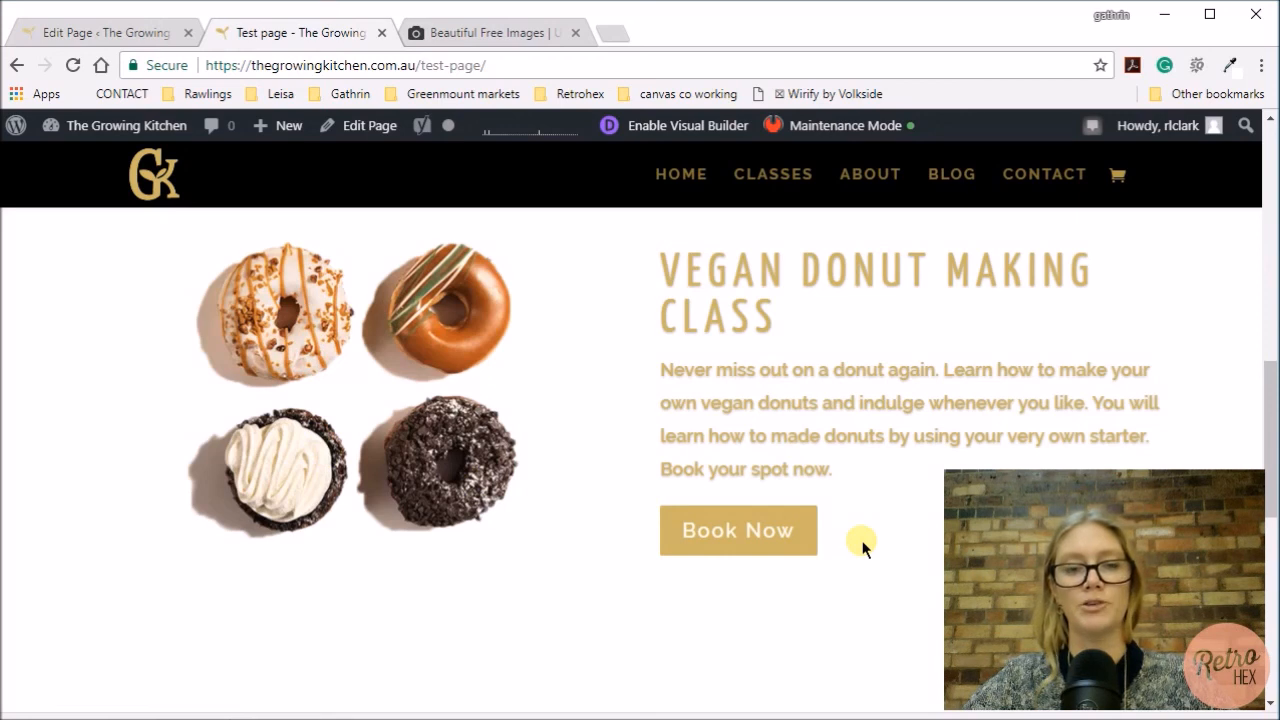
pyautogui.scroll(1, 856, 565)
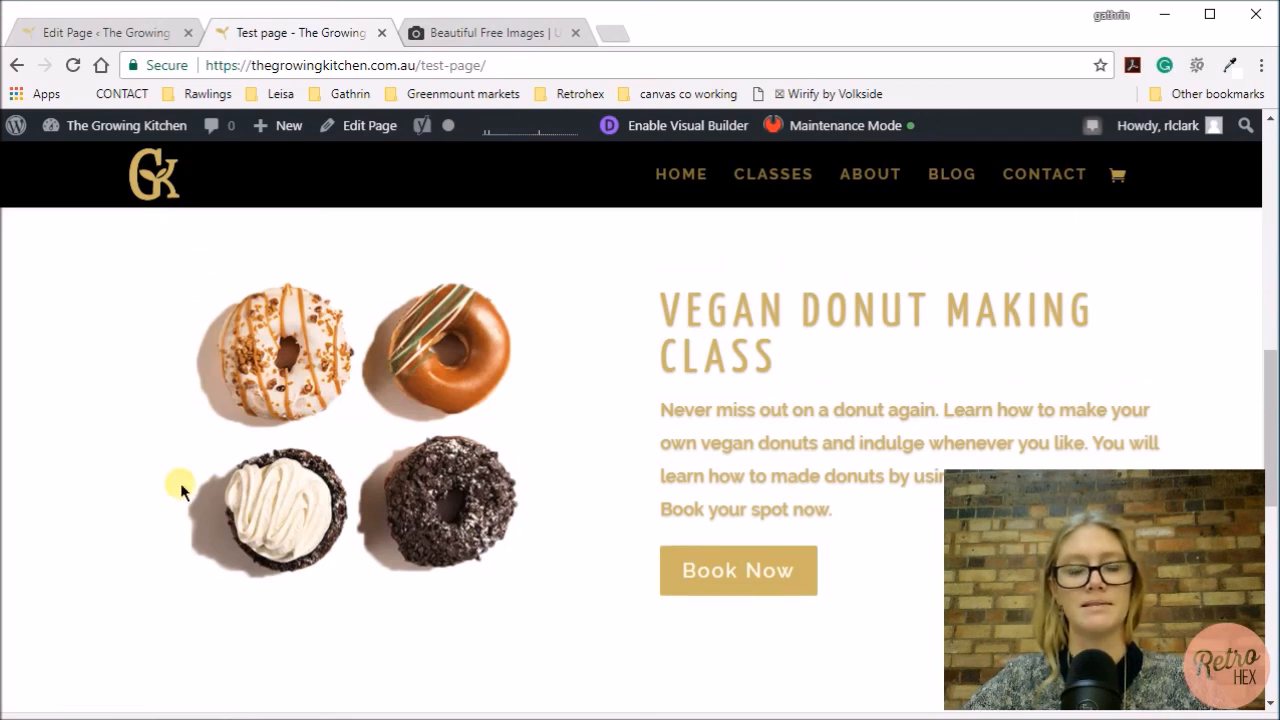